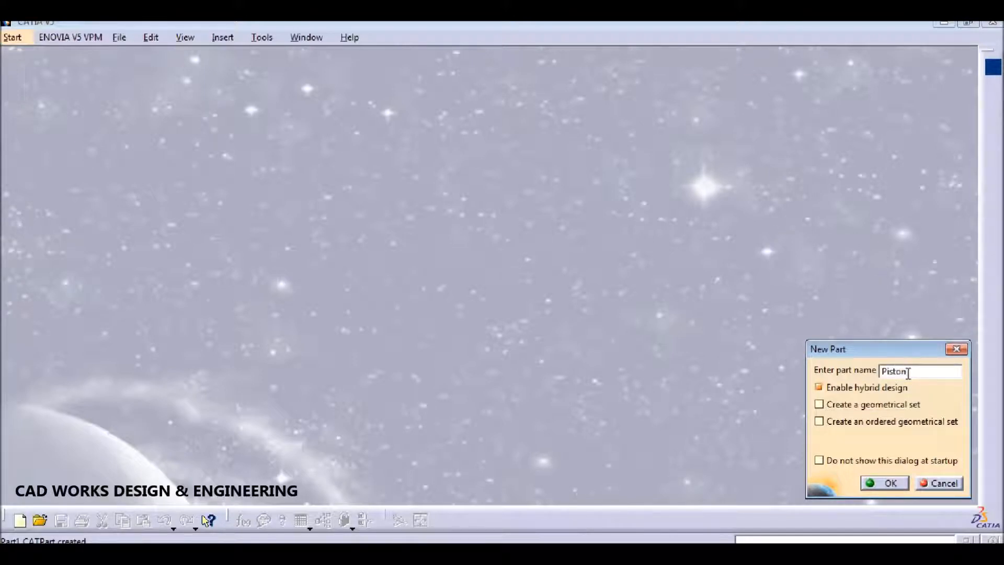
Step: Create the new part named Piston and open a sketch on its yz plane
left_click(891, 484)
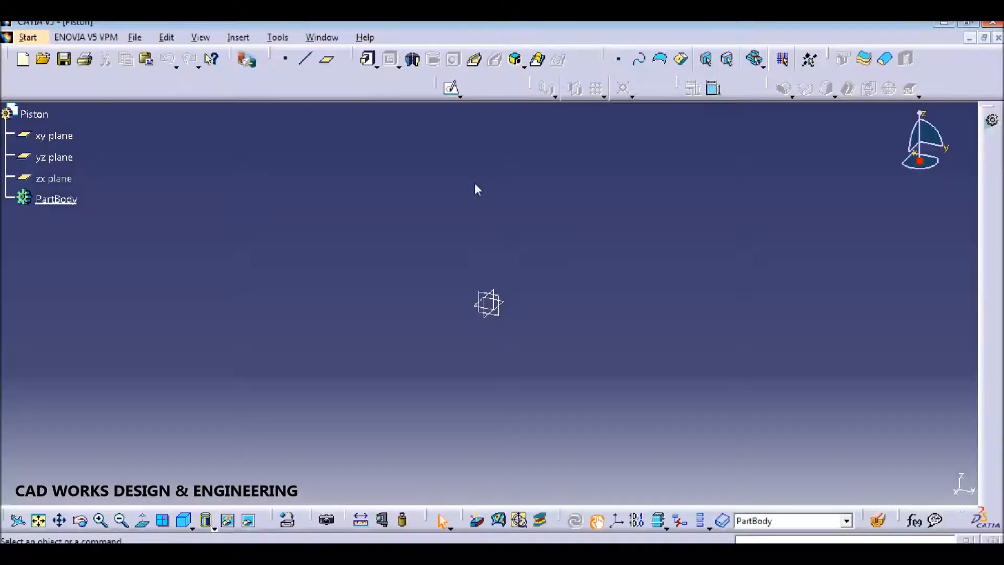
left_click(451, 88)
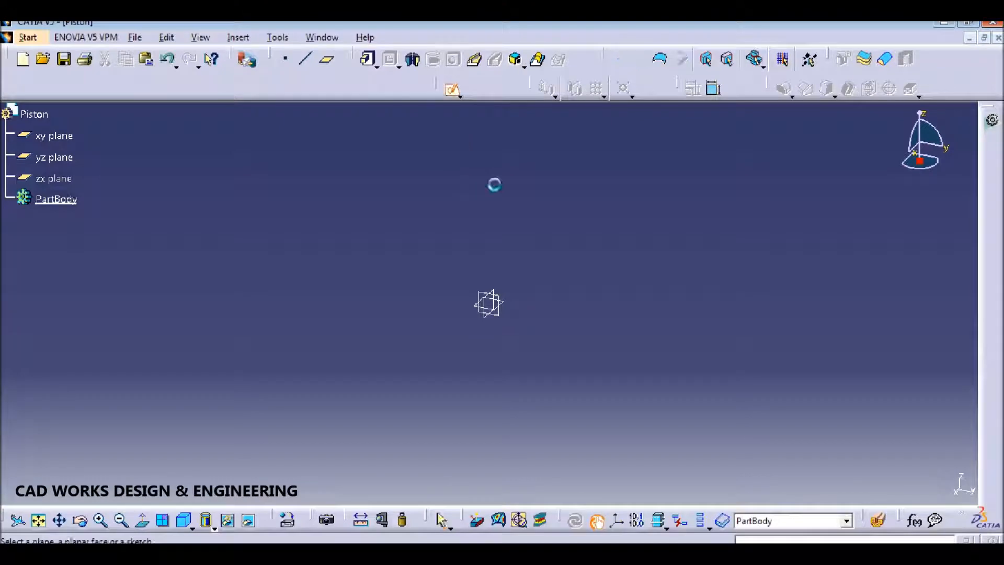
left_click(502, 297)
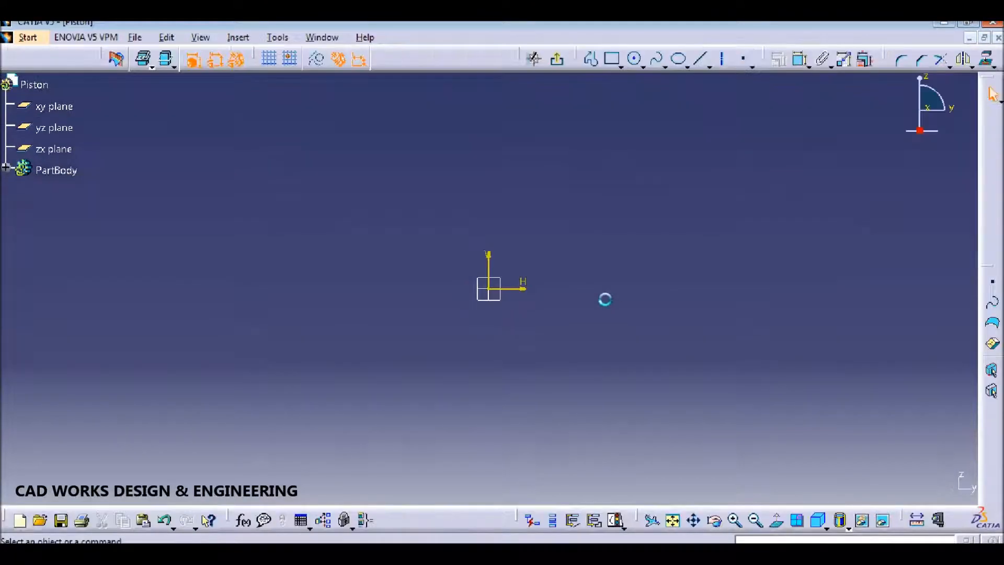
Step: Draw the profile's bottom line, the small step at the wall base, and the long outer wall
left_click(591, 58)
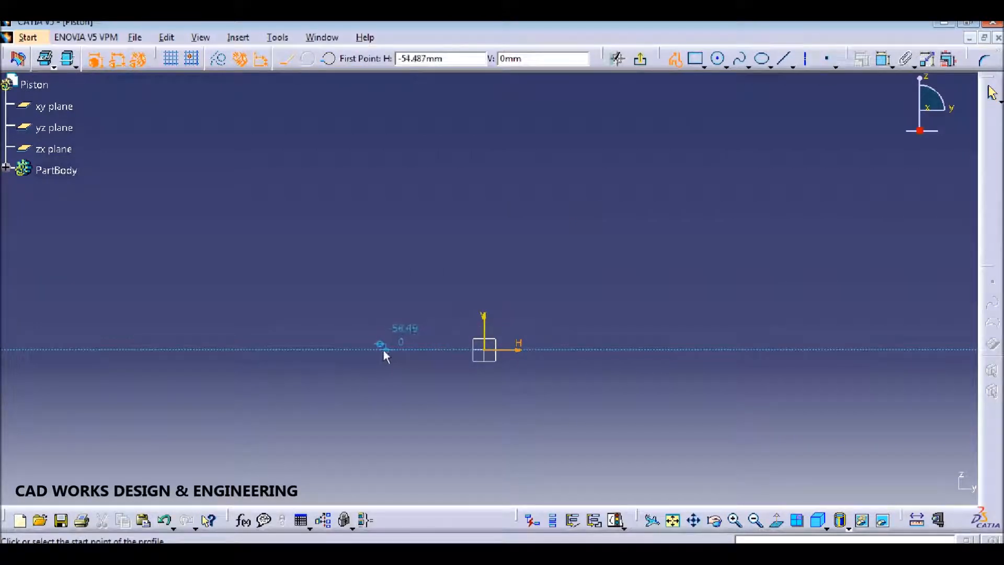
left_click(383, 350)
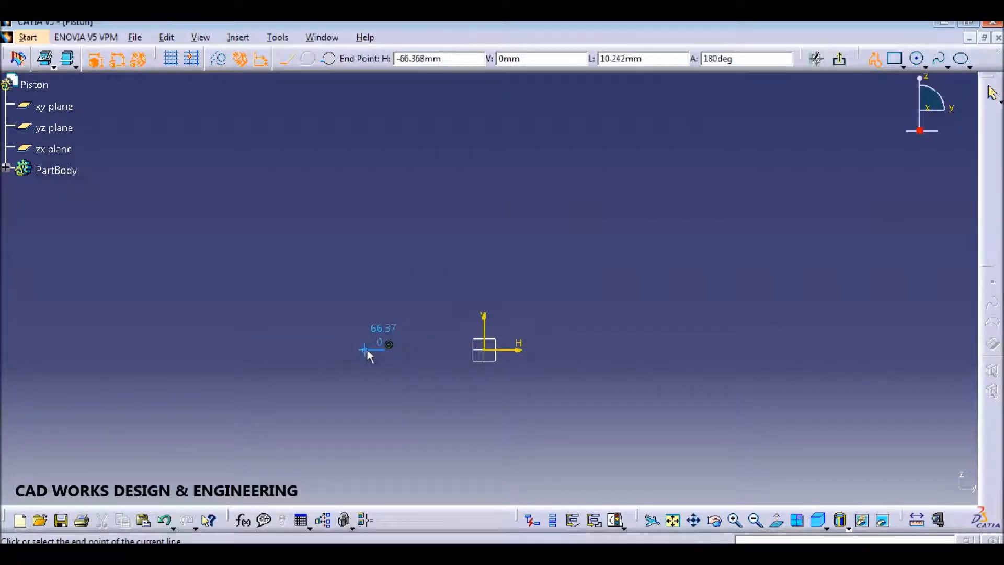
left_click(368, 349)
middle_click_drag(369, 305, 368, 236)
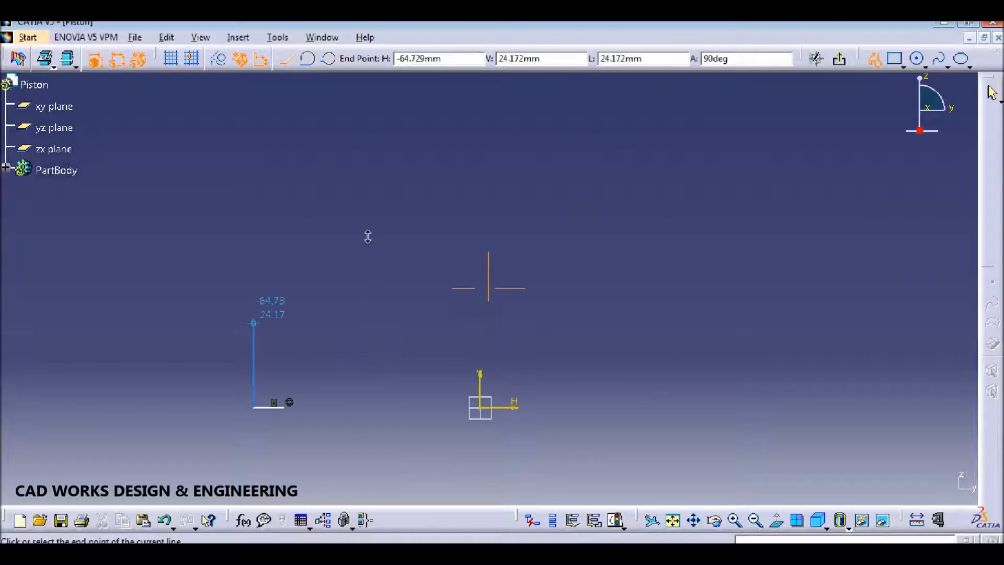
left_click(254, 387)
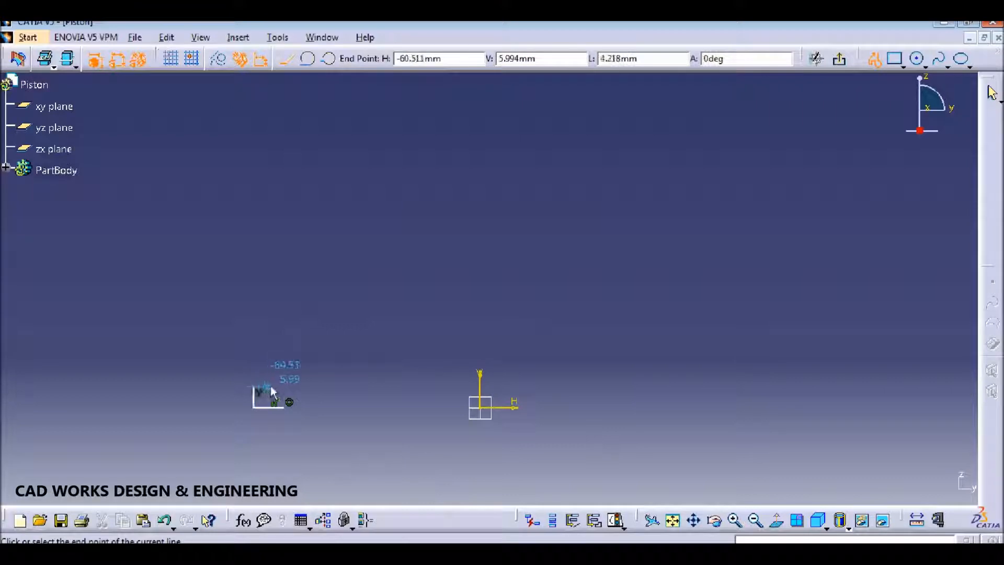
mouse_move(269, 387)
middle_mouse_down()
mouse_move(403, 374)
mouse_move(398, 349)
middle_mouse_up()
left_click(368, 402)
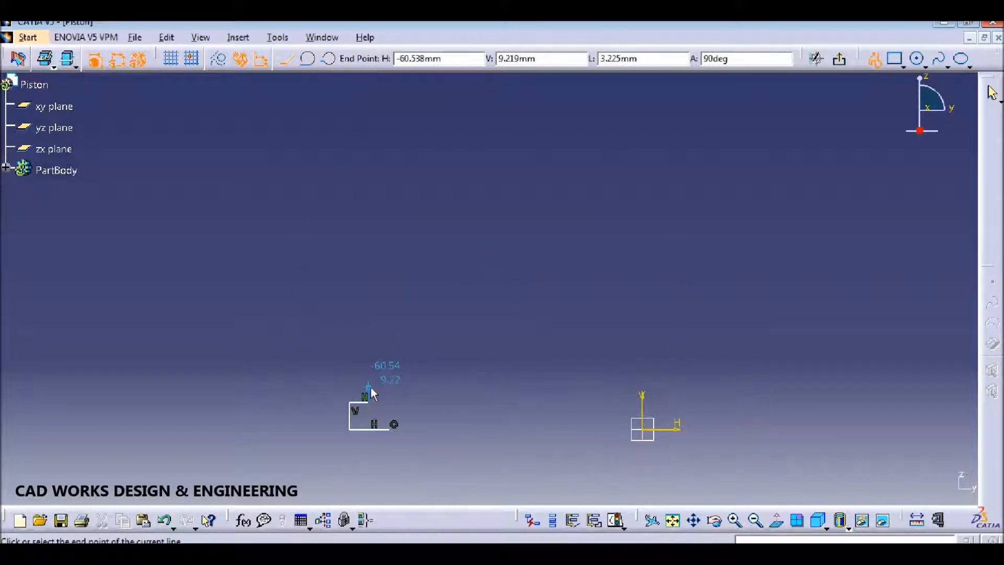
left_click(368, 387)
left_click(349, 387)
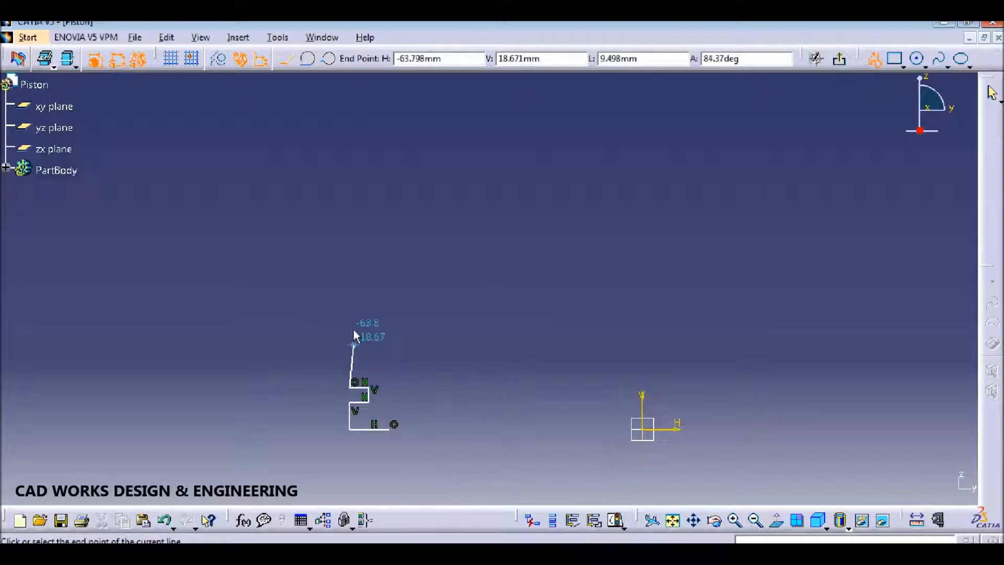
left_click(350, 254)
left_click(368, 254)
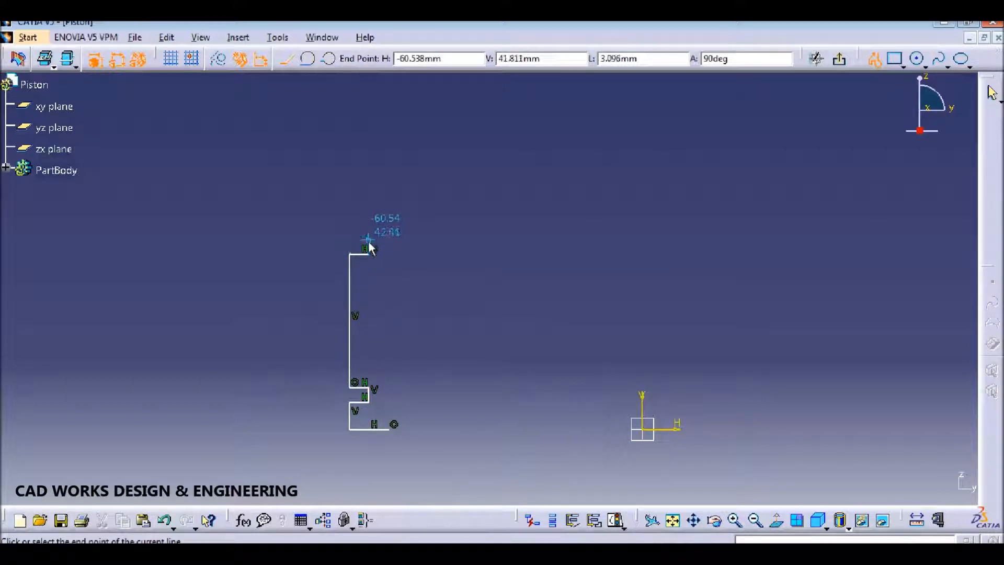
middle_click_drag(369, 241, 372, 207, "ctrl")
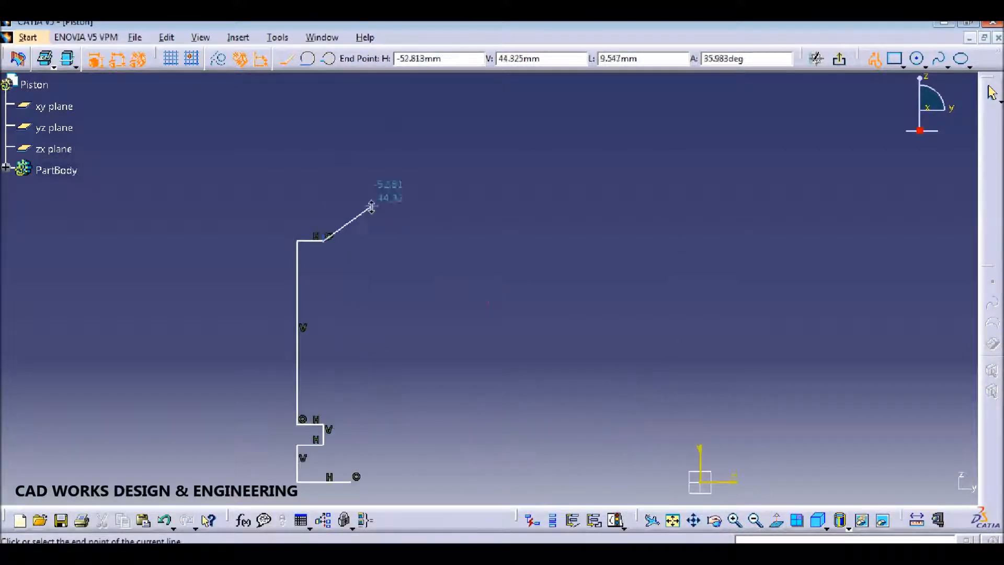
Step: Continue the profile through the first and second ring groove notches
left_click(323, 224)
left_click(298, 224)
left_click(297, 207)
left_click(323, 207)
left_click(323, 185)
left_click(297, 185)
left_click(297, 167)
left_click(323, 167)
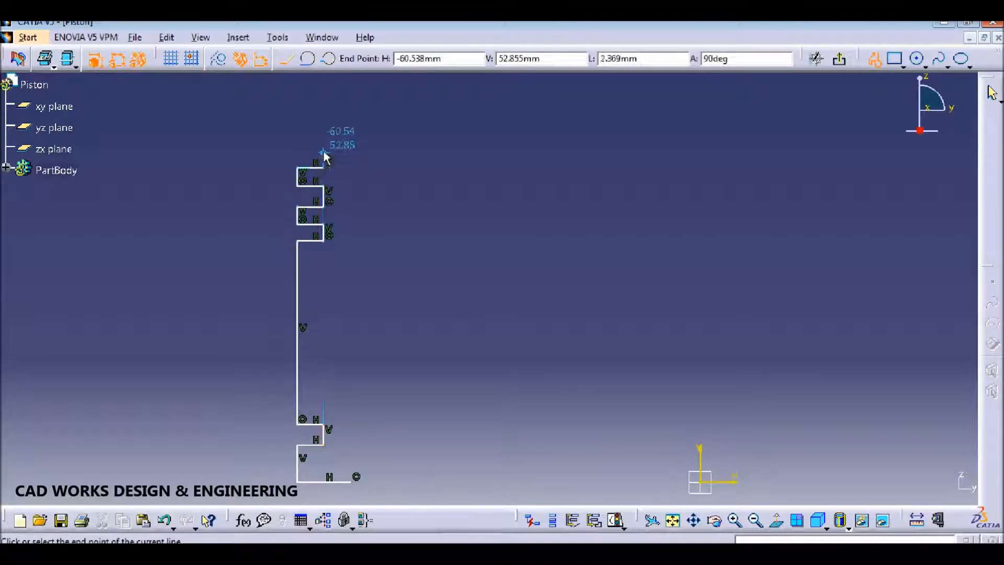
Step: Draw the third and top ring grooves and finish the profile at the top corner
left_click(323, 150)
left_click(297, 150)
left_click(297, 133)
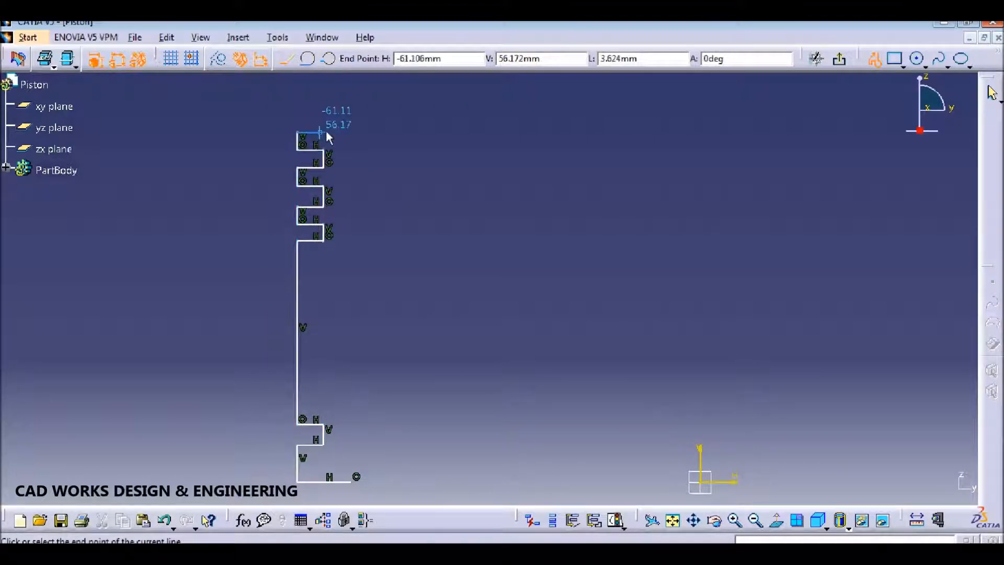
left_click(324, 133)
left_click(323, 115)
left_click(297, 115)
left_click(297, 99)
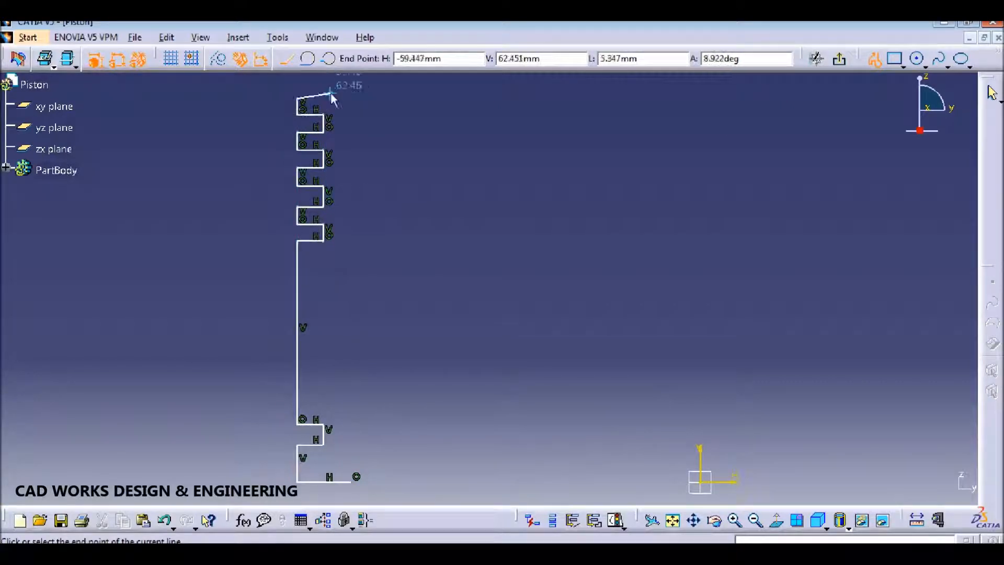
key("Escape")
middle_click_drag(429, 162, 497, 278)
left_click(475, 455)
left_click(799, 59)
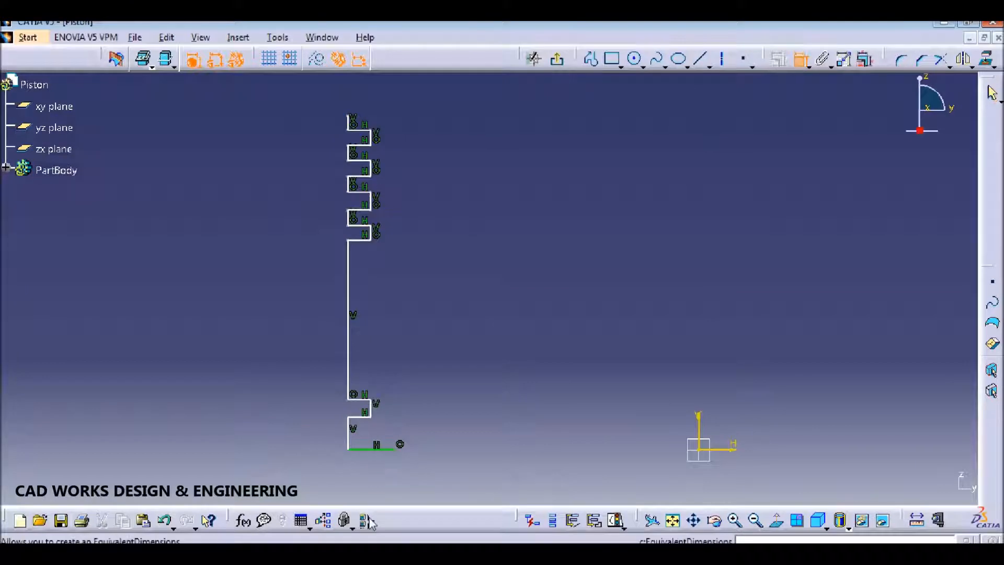
Step: Dimension the bottom line's end point 37 mm from the vertical axis
left_click(397, 449)
left_click(698, 430)
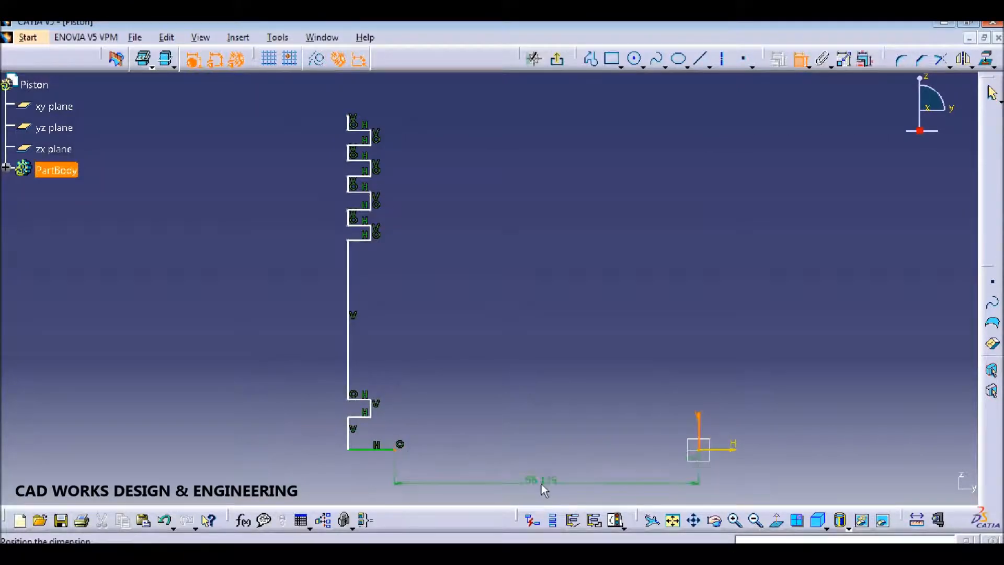
left_click(544, 484)
double_click(554, 482)
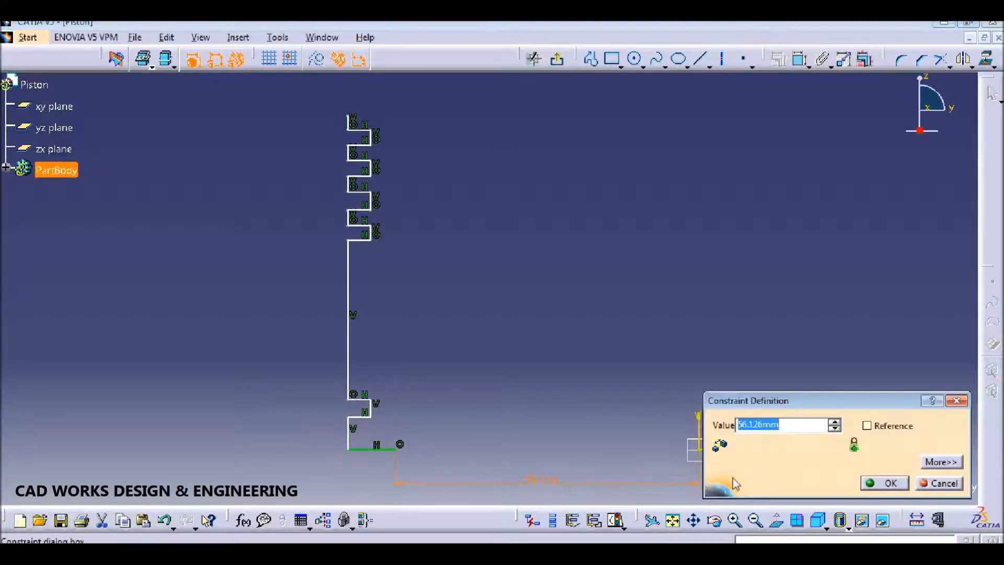
type("37")
key("Return")
left_click(706, 278)
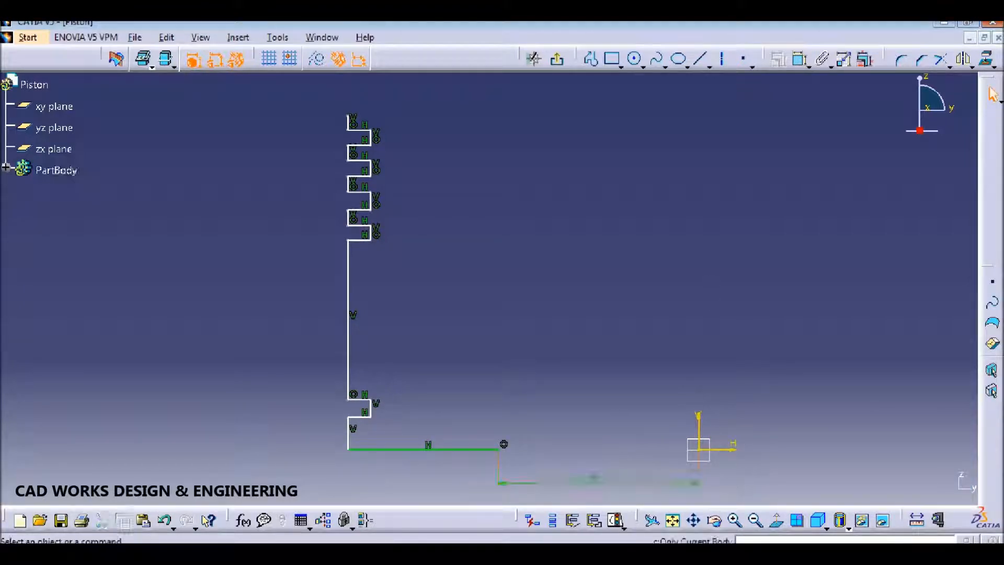
middle_click_drag(523, 359, 544, 287)
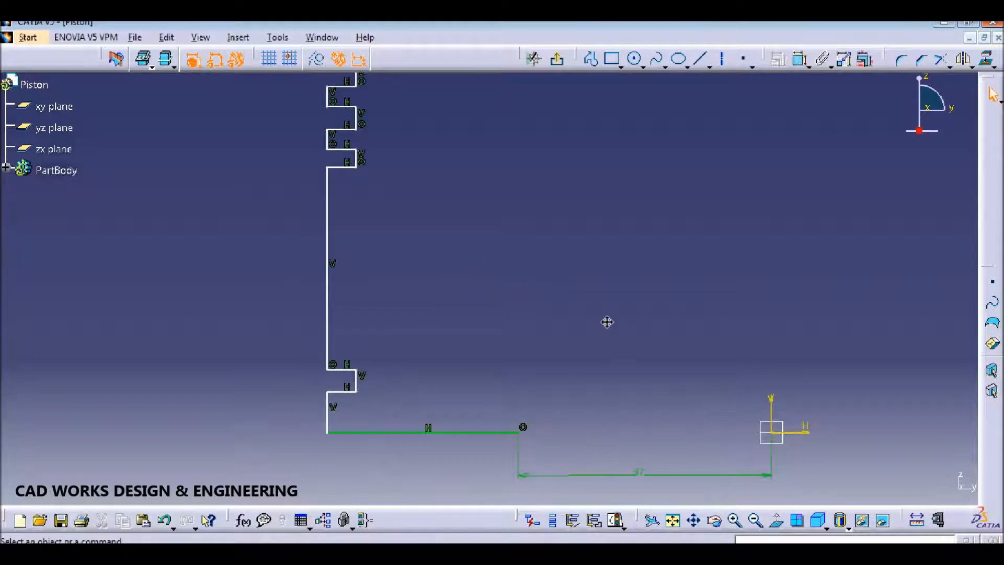
middle_click_drag(607, 323, 608, 325)
middle_click_drag(582, 359, 591, 384, "ctrl")
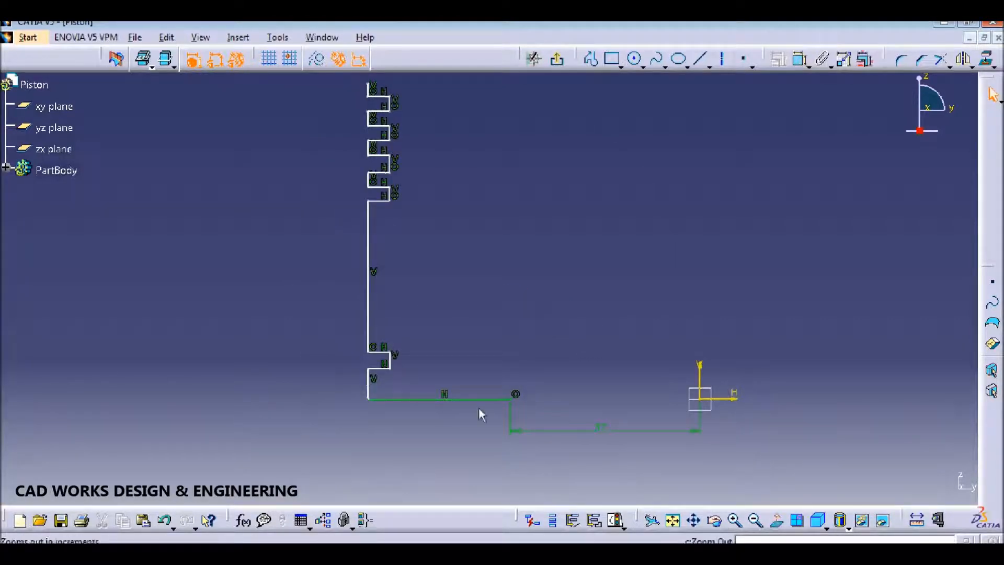
Step: Add a distance dimension from the outer wall line to the axis, checking the reference drawing
left_click(369, 386)
left_click(801, 58)
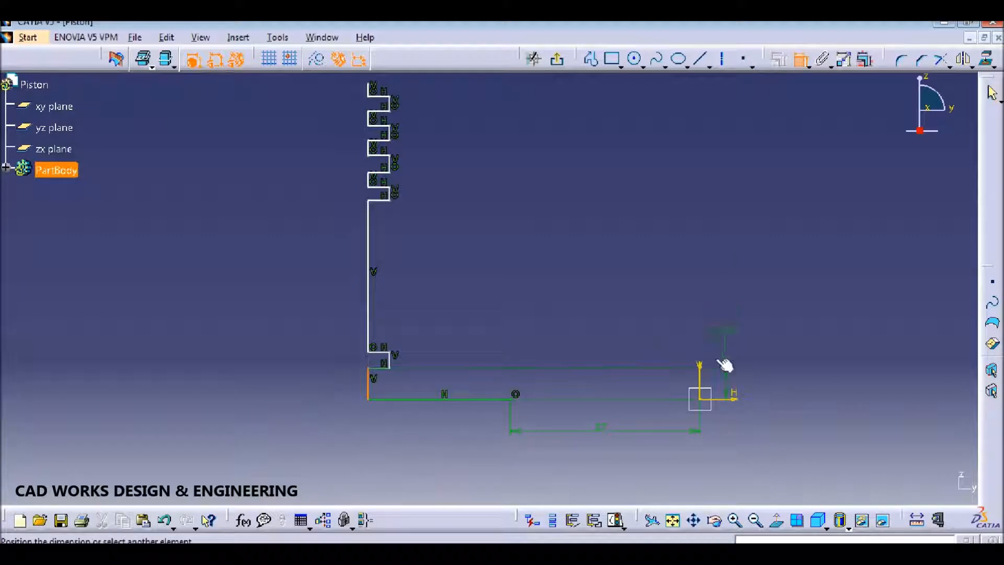
left_click(705, 381)
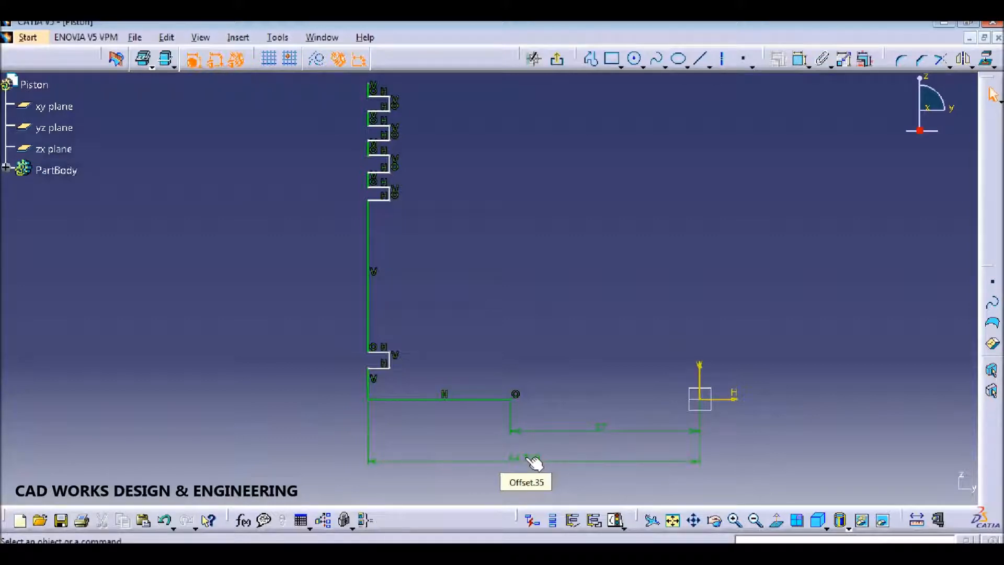
left_click(343, 552)
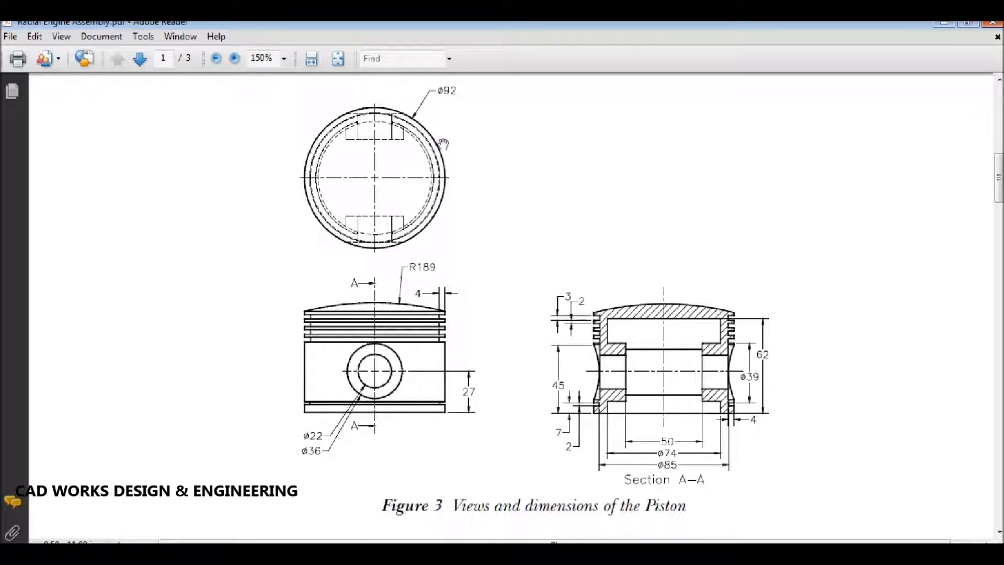
left_click(343, 552)
double_click(536, 461)
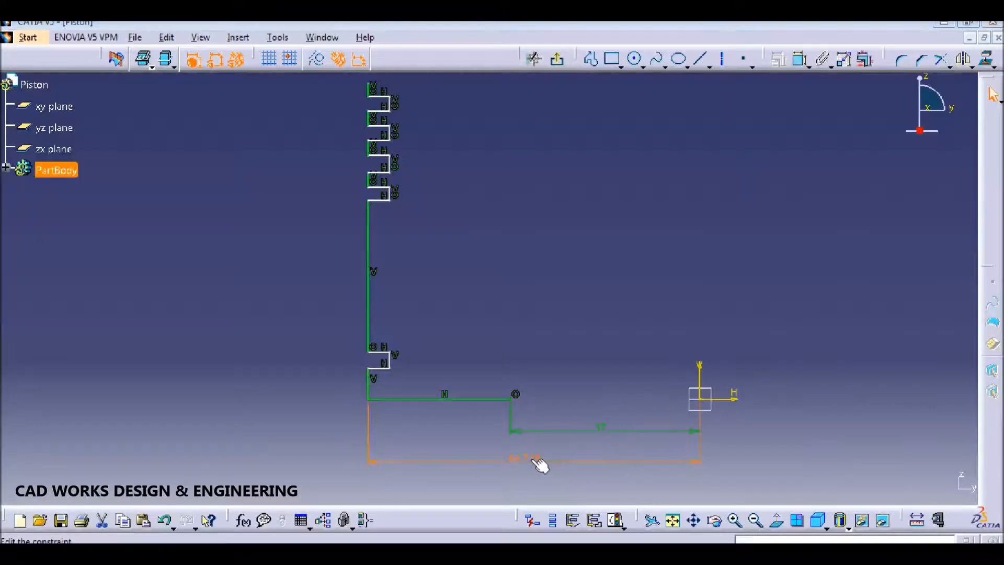
Step: Change the outer wall-to-axis distance to 46 mm
type("46")
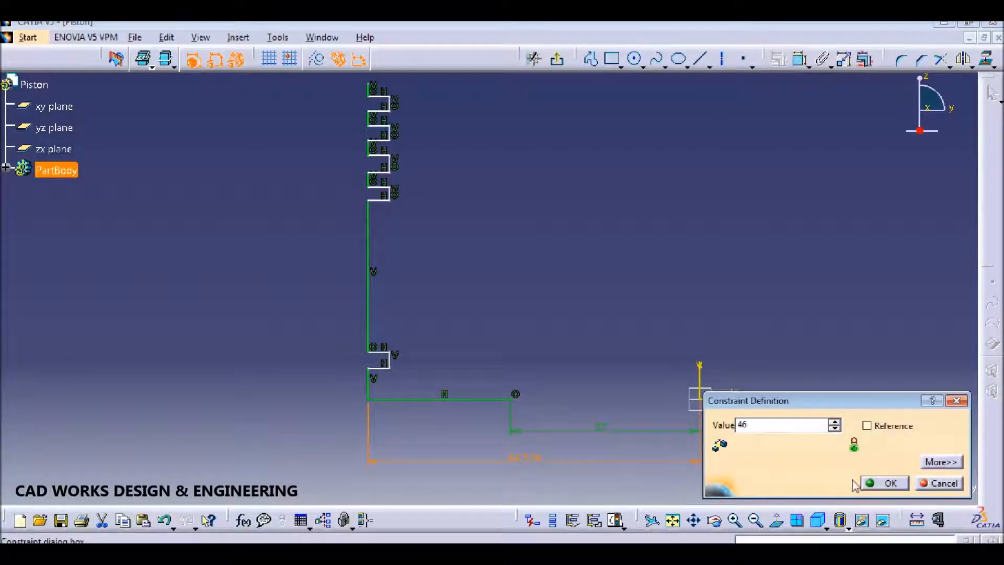
left_click(889, 482)
mouse_move(575, 331)
middle_mouse_down()
mouse_move(525, 397)
mouse_move(512, 384)
middle_mouse_up()
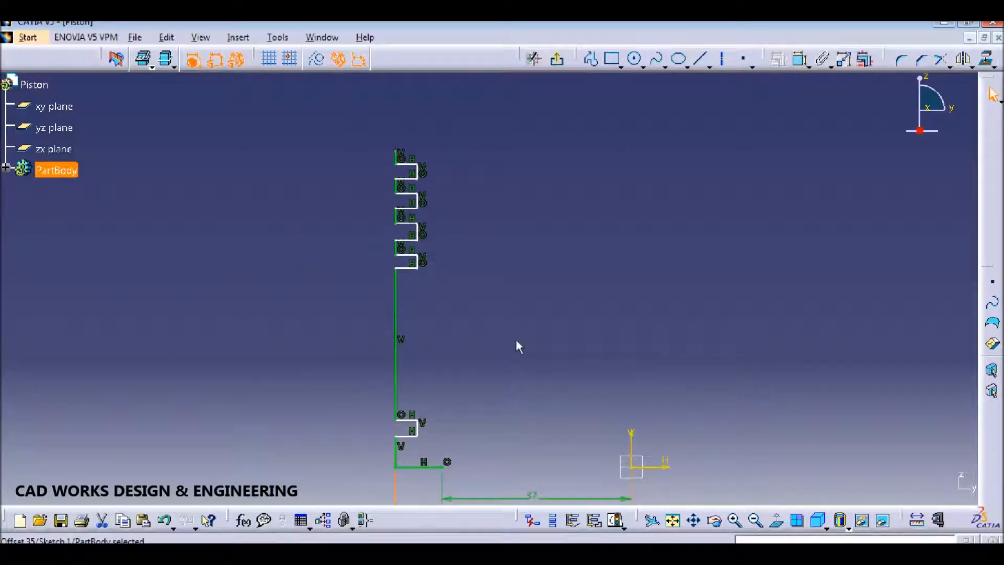
Step: Draw a three-point domed arc across the top of the profile from the top corner
left_click(644, 66)
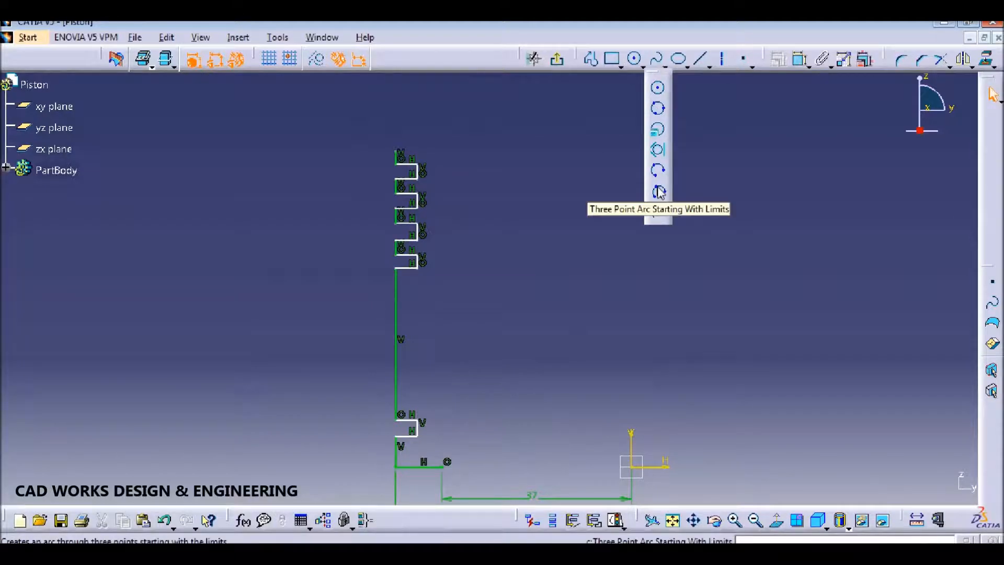
left_click(659, 192)
left_click(396, 152)
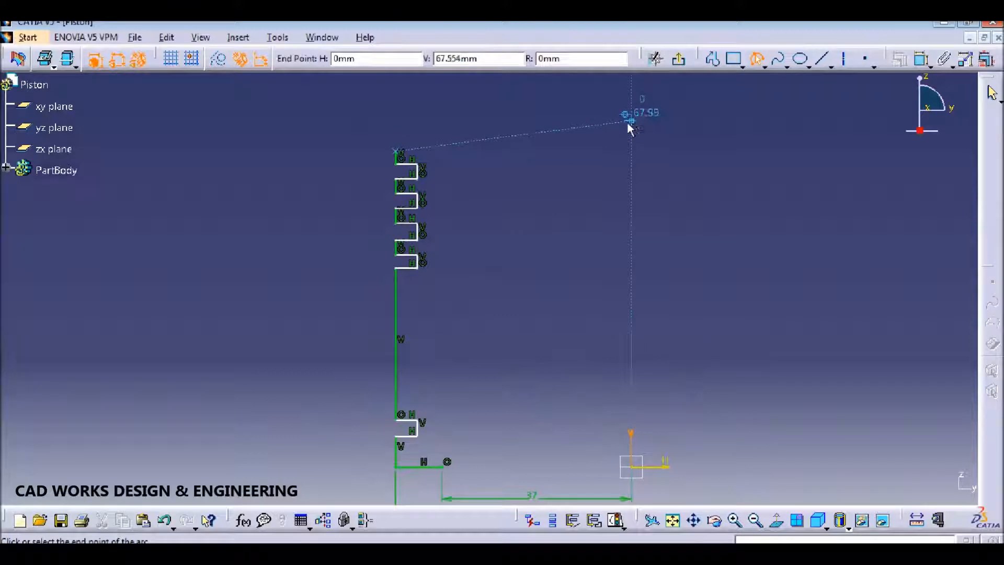
left_click(631, 122)
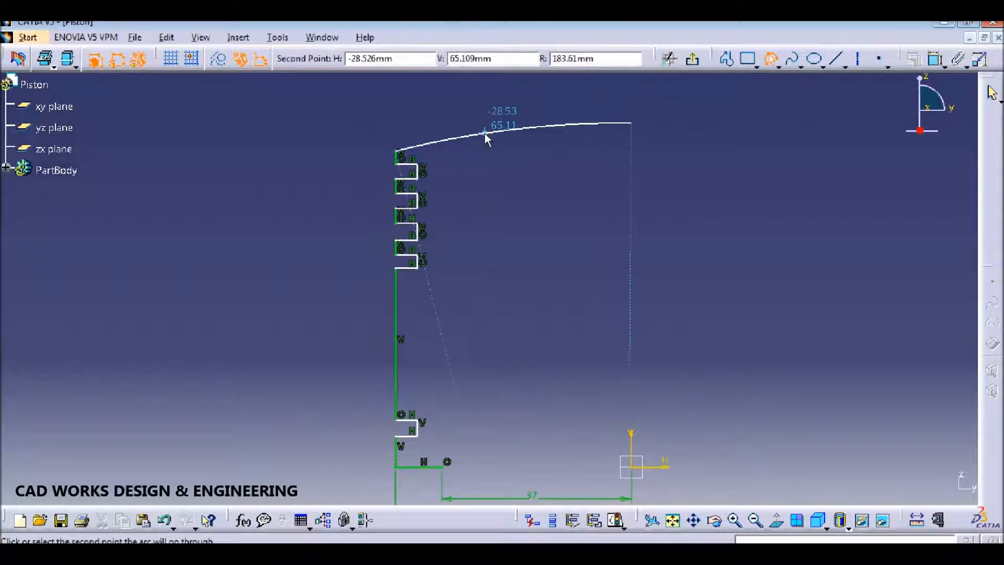
left_click(506, 130)
Step: Give the top arc a radius of 189
left_click(761, 104)
left_click(800, 59)
left_click(521, 129)
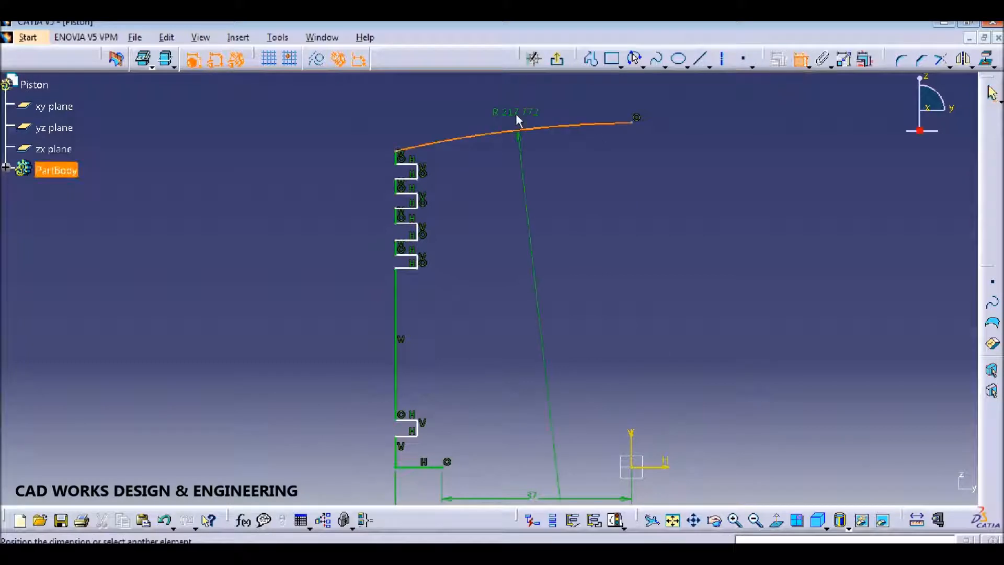
left_click(514, 115)
double_click(513, 110)
type("189")
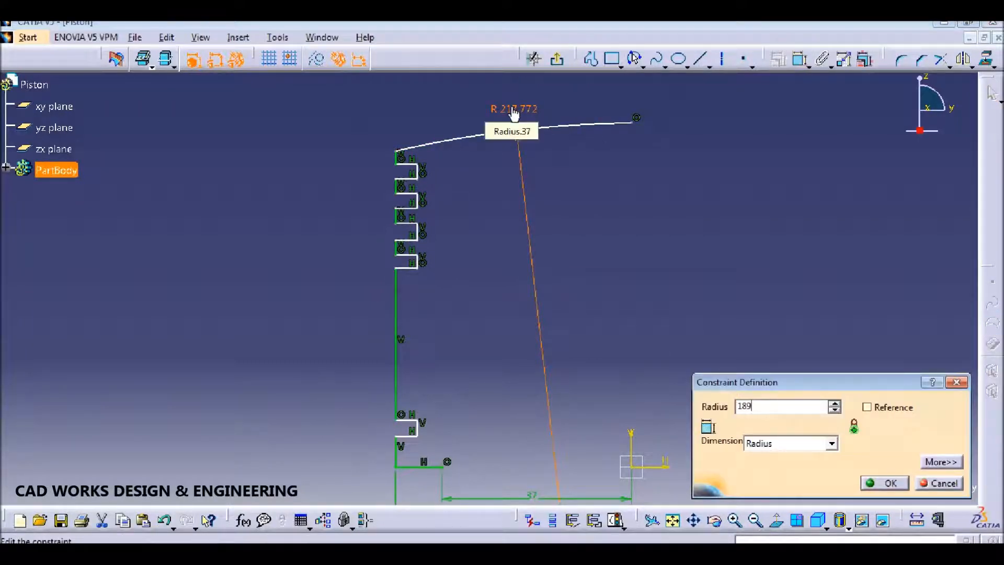
key("Return")
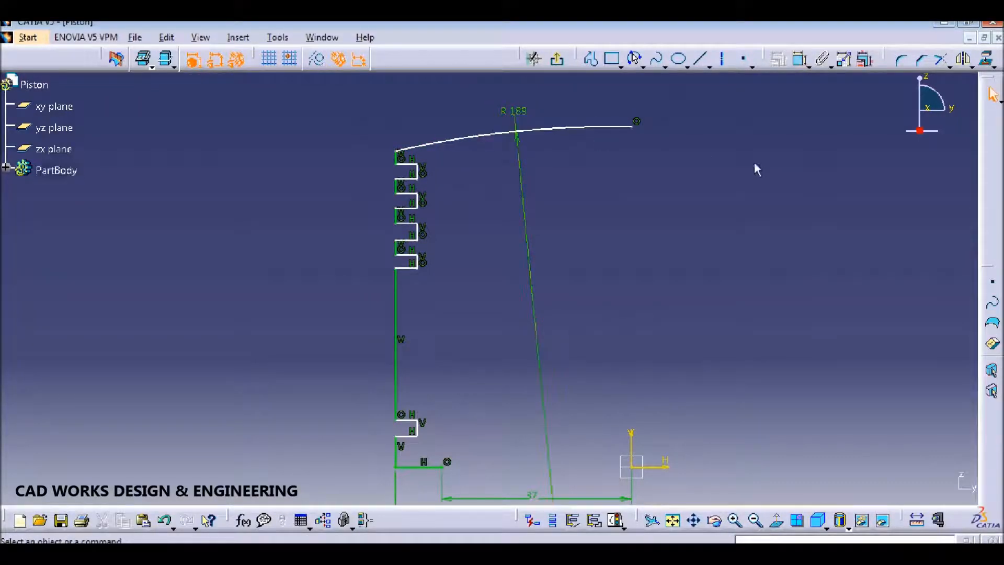
Step: Dimension the top corner 66 mm above the horizontal axis
left_click(800, 59)
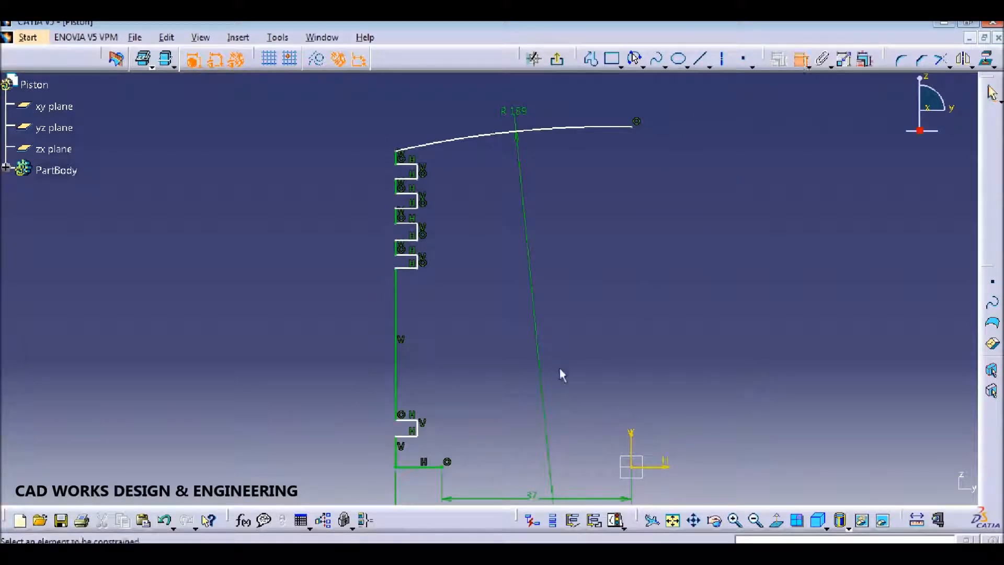
left_click(668, 468)
left_click(399, 154)
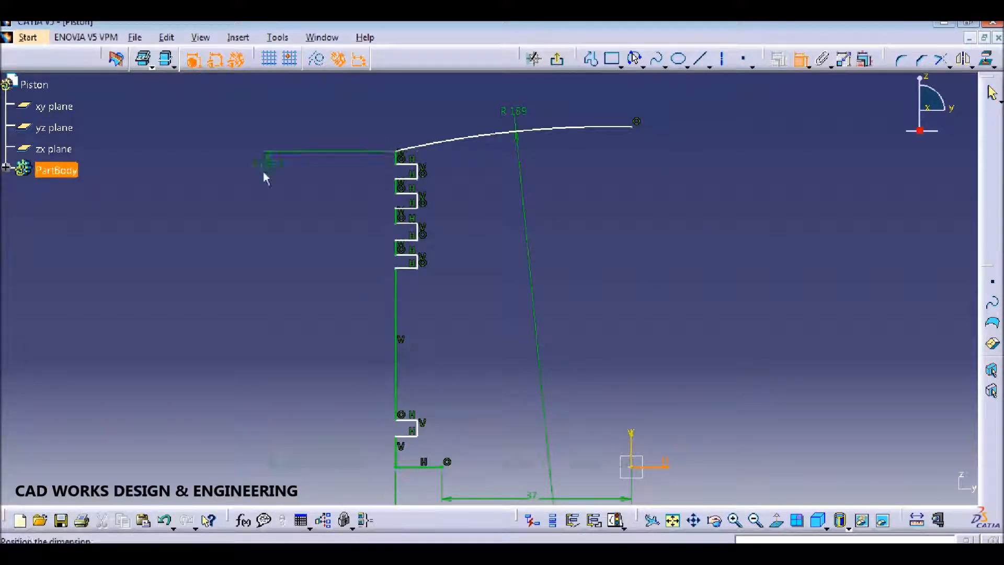
left_click(206, 255)
double_click(205, 243)
type("66")
key("Return")
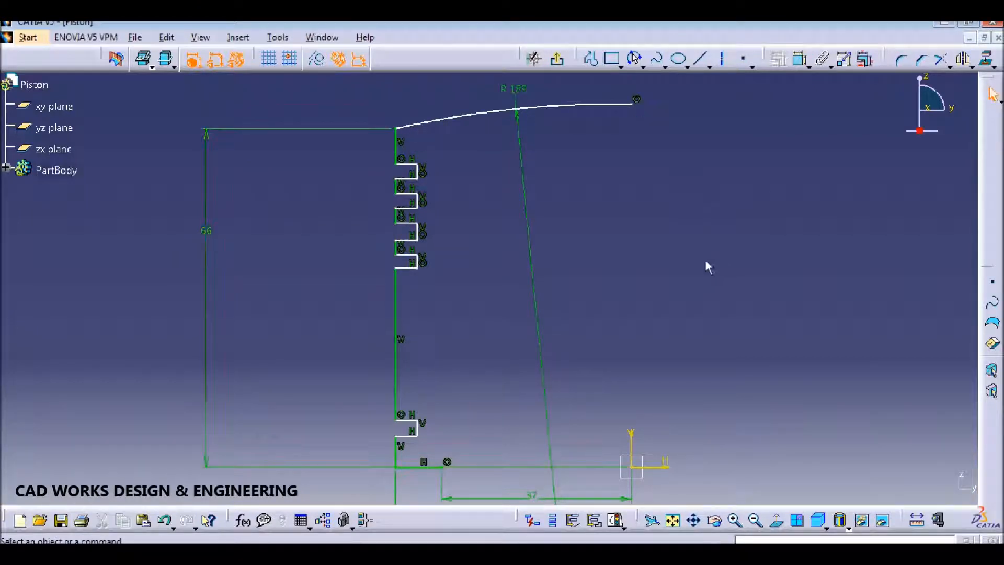
middle_click_drag(539, 267, 573, 192)
mouse_move(485, 319)
middle_mouse_down()
mouse_move(513, 270)
mouse_move(515, 221)
mouse_move(505, 255)
mouse_move(538, 264)
middle_mouse_up()
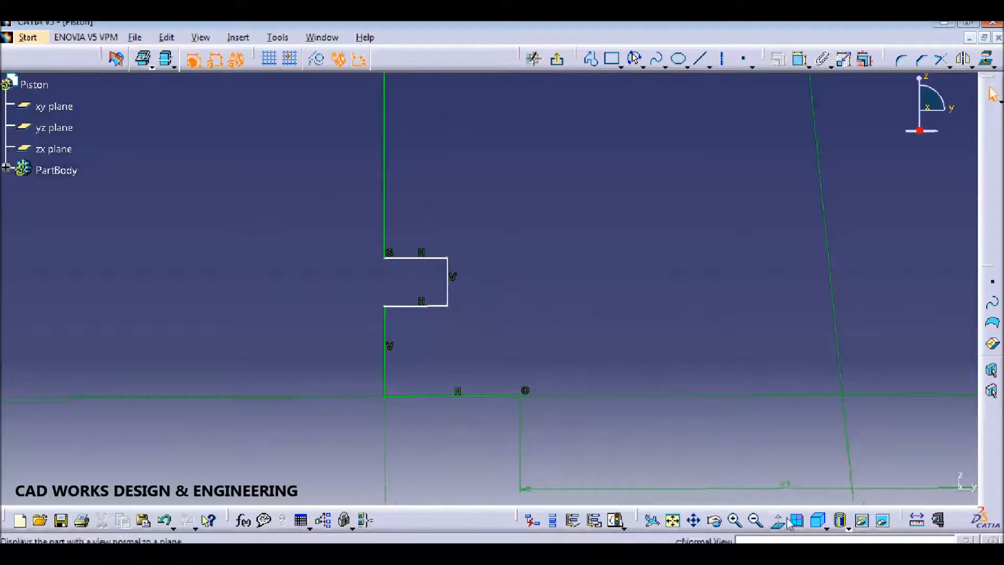
Step: Dimension the first groove: 5 mm offset above the bottom line and 2 mm height
left_click(477, 400)
left_click(438, 307)
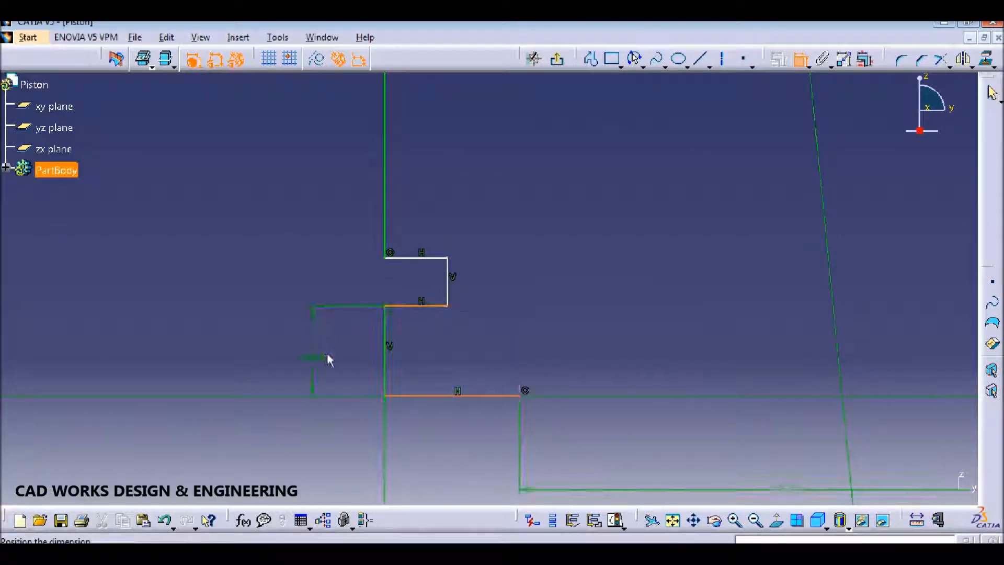
double_click(333, 355)
key("Return")
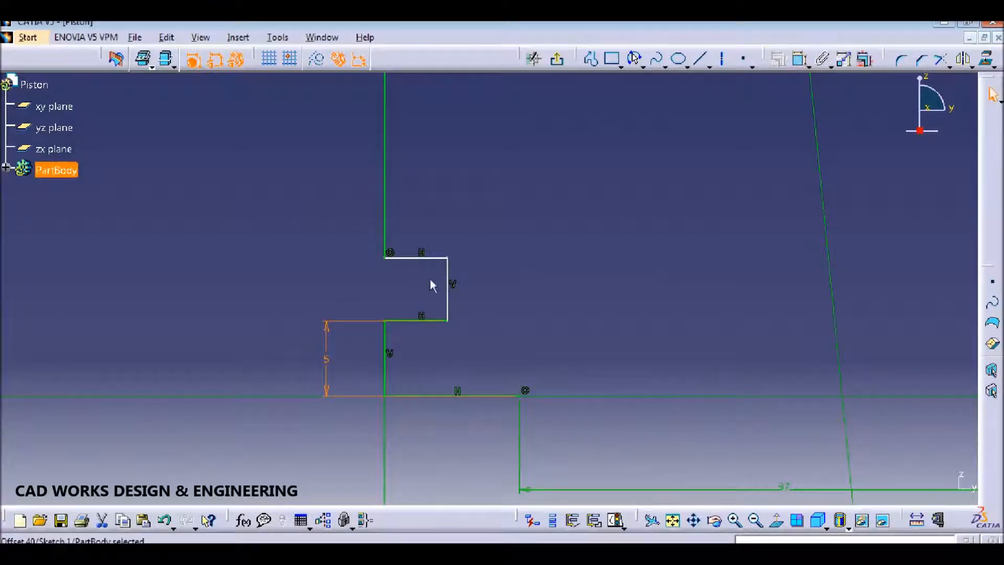
left_click(799, 60)
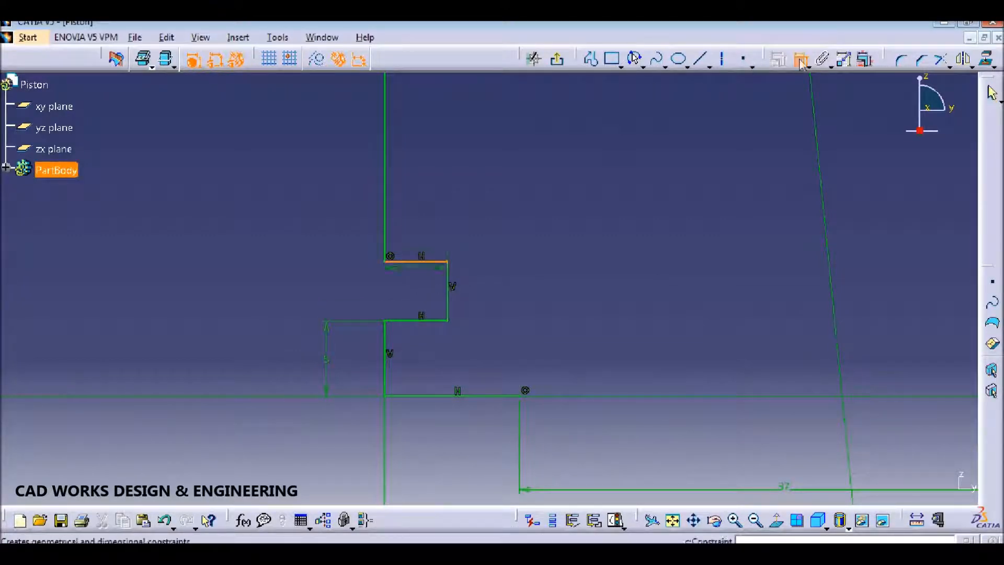
left_click(411, 320)
left_click(333, 292)
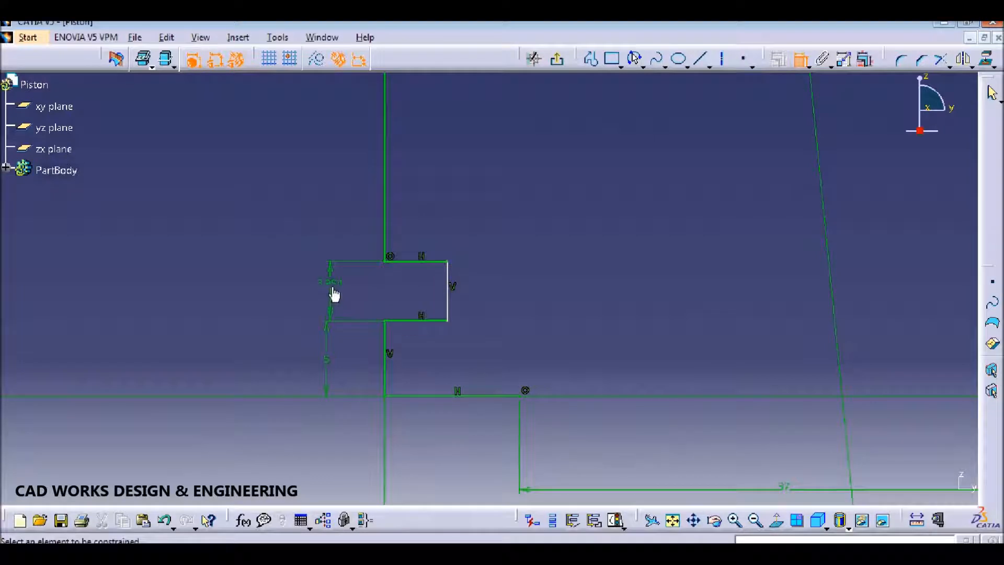
double_click(331, 292)
type("2")
key("Return")
Step: Add a 35 mm distance dimension between the groove line and the upper groove's top line
mouse_move(530, 265)
middle_mouse_down()
mouse_move(540, 256)
mouse_move(540, 408)
middle_mouse_up()
left_click(445, 440)
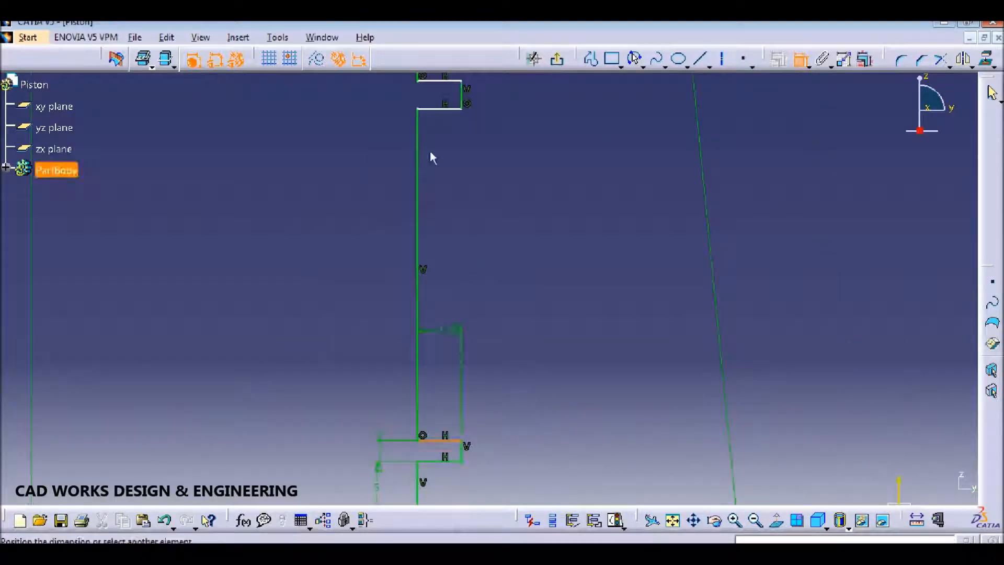
left_click(437, 109)
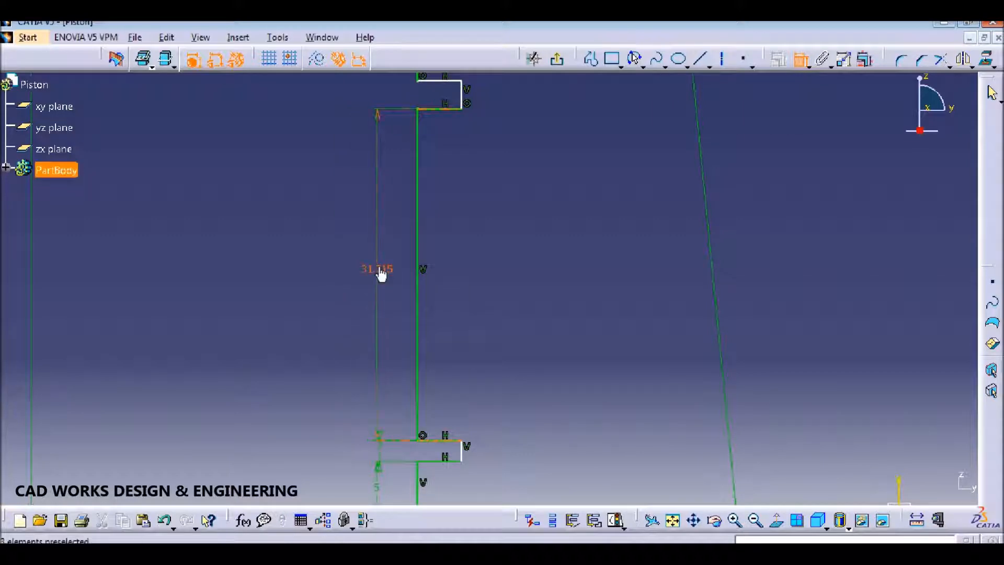
left_click(379, 268)
double_click(378, 268)
type("35")
key("Return")
Step: Add spacing dimensions between successive lower groove lines on the left
mouse_move(544, 294)
middle_mouse_down()
mouse_move(565, 448)
mouse_move(556, 528)
middle_mouse_up()
middle_click_drag(484, 337, 482, 411)
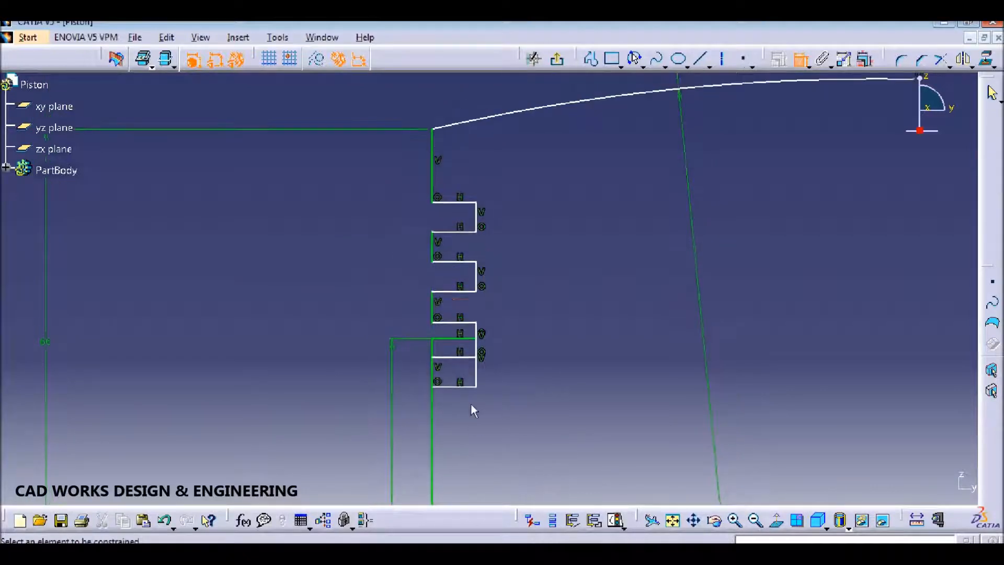
left_click(457, 388)
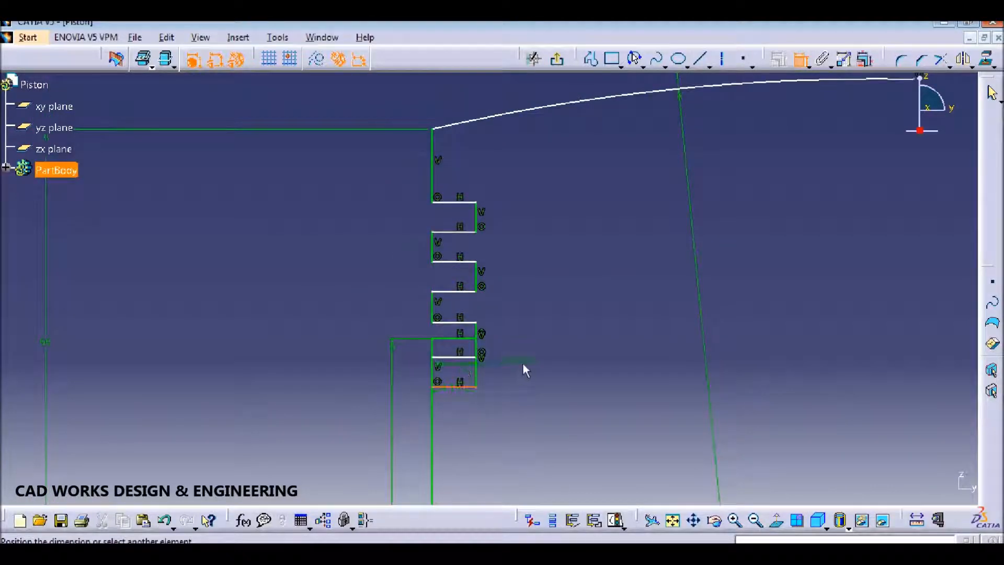
key("ctrl+z")
left_click(799, 60)
left_click(452, 416)
left_click(463, 388)
left_click(459, 358)
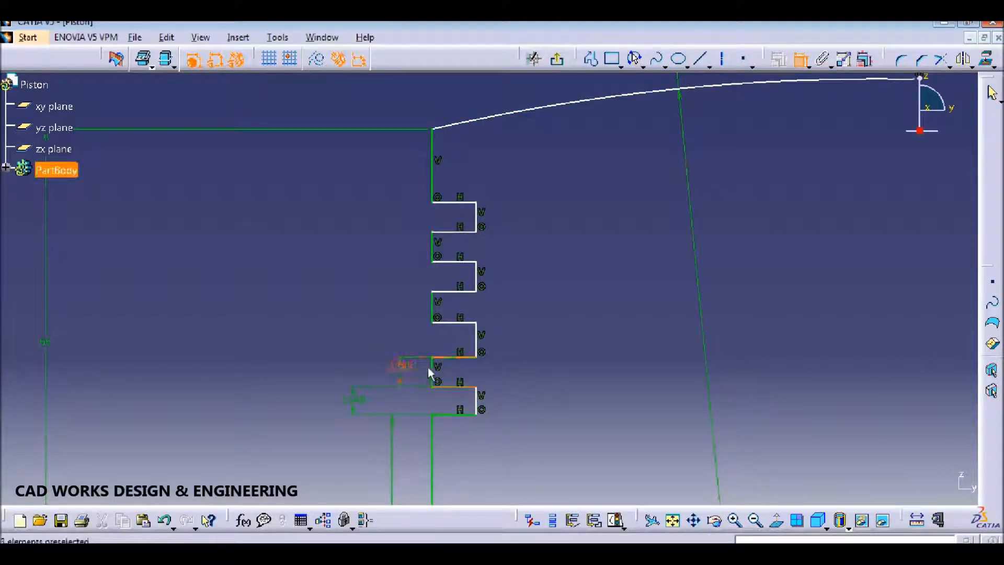
left_click(458, 358)
left_click(460, 323)
left_click(355, 329)
left_click(463, 323)
left_click(463, 291)
left_click(407, 303)
Step: Continue the spacing dimensions up to the top groove line, dropping the over-constraining one
left_click(463, 291)
left_click(467, 262)
left_click(363, 280)
left_click(464, 262)
left_click(461, 231)
left_click(391, 247)
left_click(451, 232)
left_click(463, 202)
left_click(413, 215)
left_click(444, 202)
left_click(433, 129)
key("Escape")
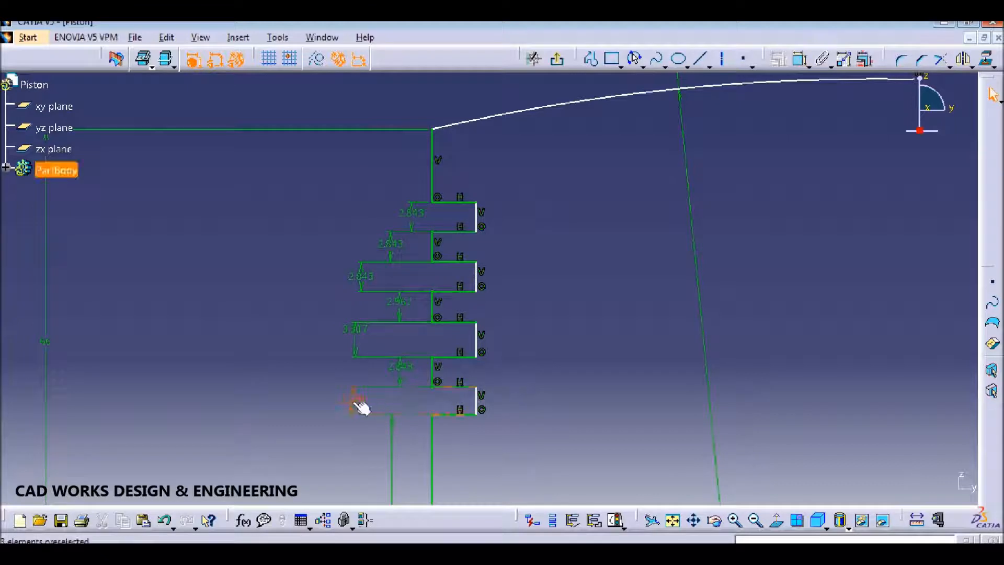
Step: Set the bottom groove to 3 mm, the next gap to 2 mm, and the next groove to 3 mm
double_click(361, 407)
type("3")
key("Return")
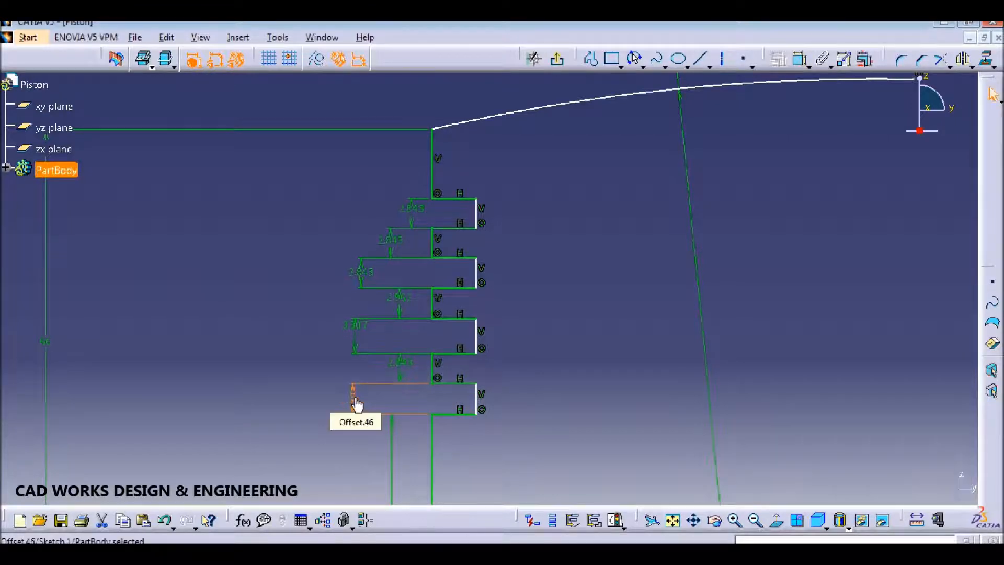
double_click(402, 373)
type("2")
key("Return")
double_click(357, 339)
type("3")
key("Return")
Step: Set the remaining gaps and grooves to 2, 2, 3 and 2 mm
double_click(404, 312)
type("2")
key("Return")
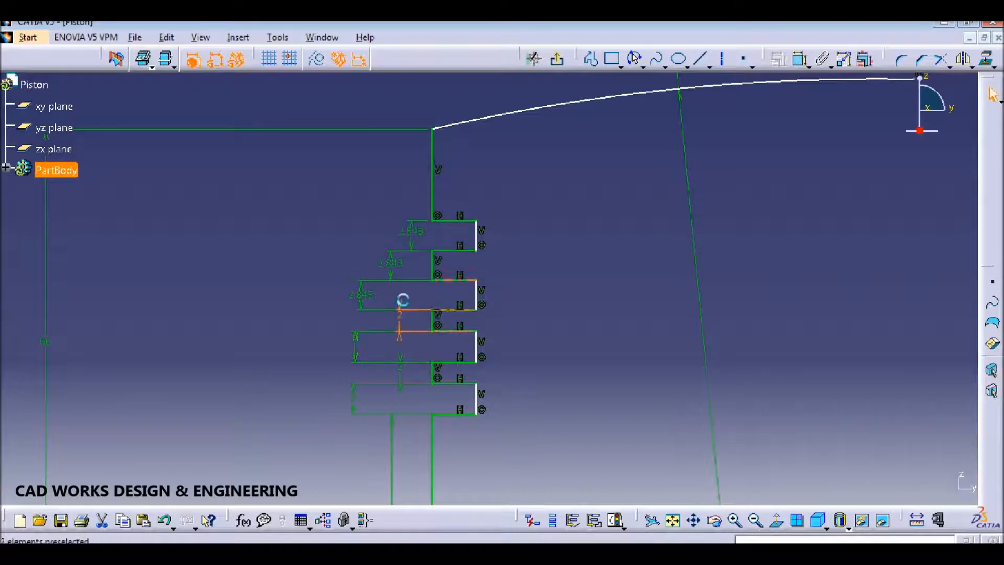
double_click(358, 293)
type("2")
key("Return")
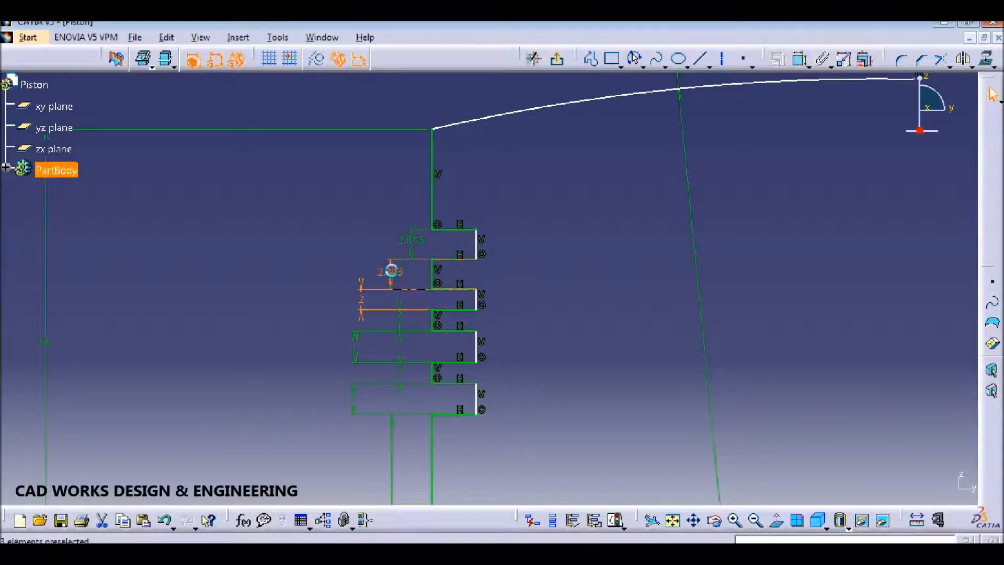
double_click(391, 271)
key("Return")
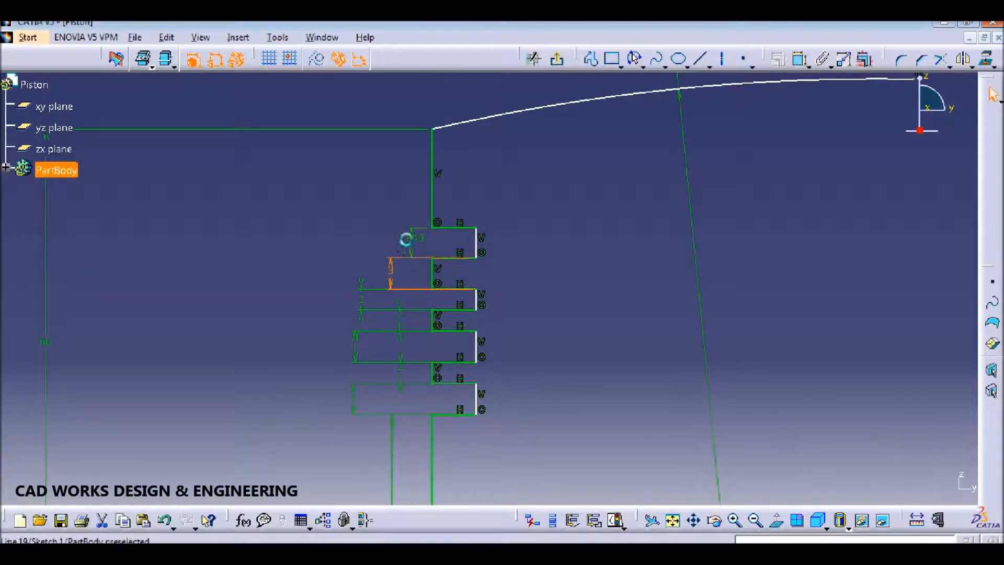
double_click(407, 244)
type("2")
key("Return")
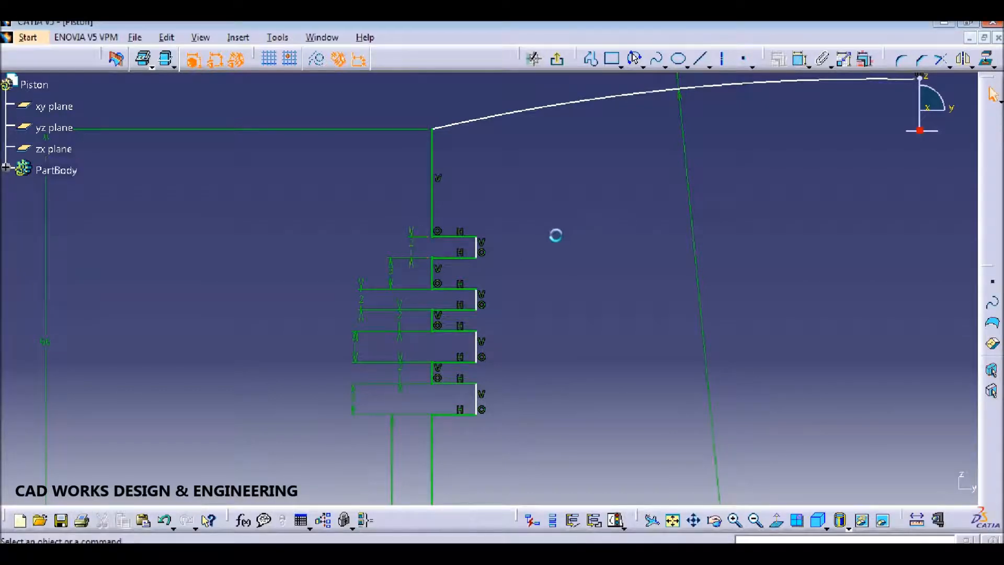
Step: Change the 31.715 mm distance to 39 mm
double_click(398, 392)
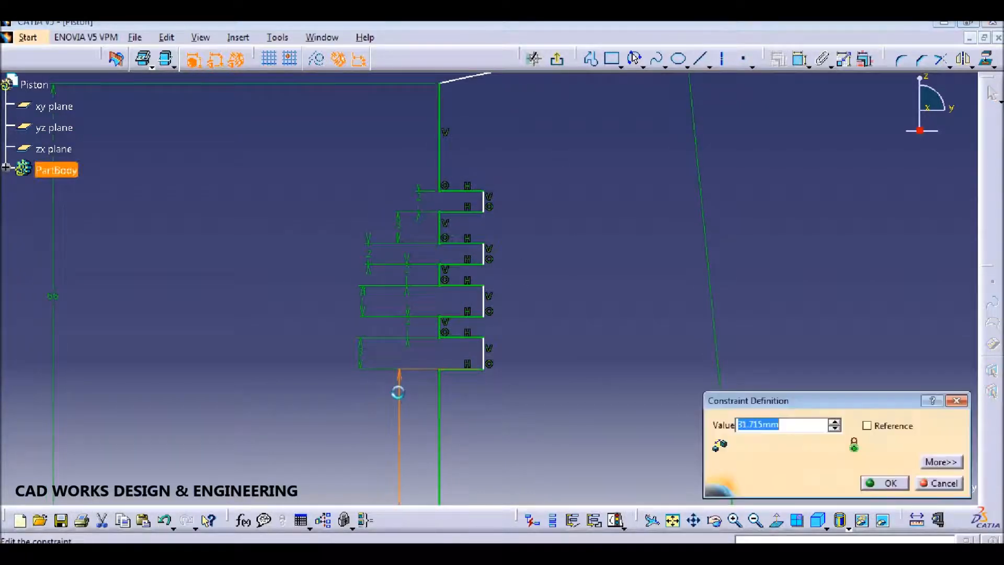
type("39")
mouse_move(439, 399)
middle_mouse_down()
mouse_move(518, 275)
mouse_move(520, 406)
middle_mouse_up()
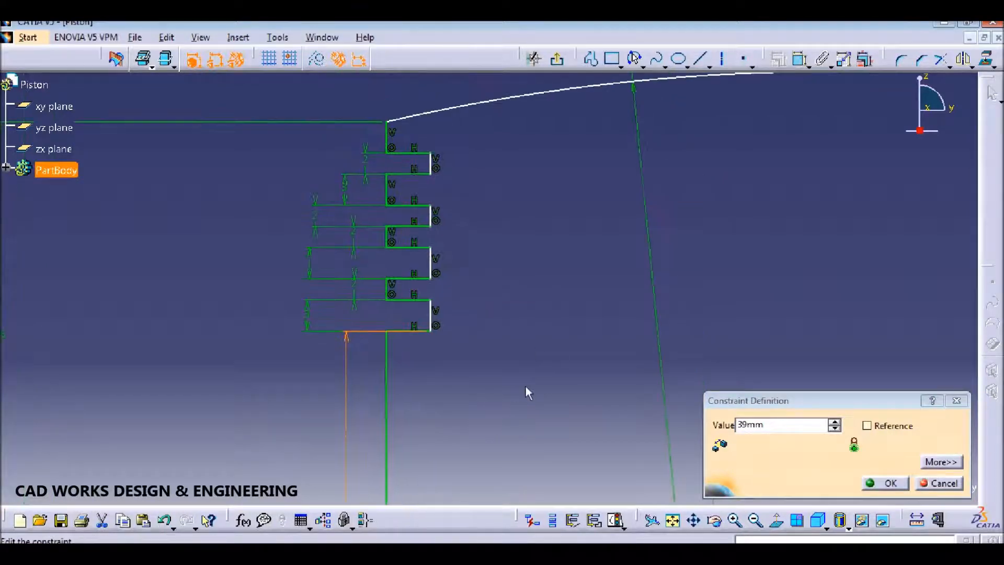
left_click(882, 482)
Step: Move an offset dimension further left and set the upper offsets to 3, 2 and 3 mm
middle_click_drag(532, 179, 533, 190)
left_click(369, 239)
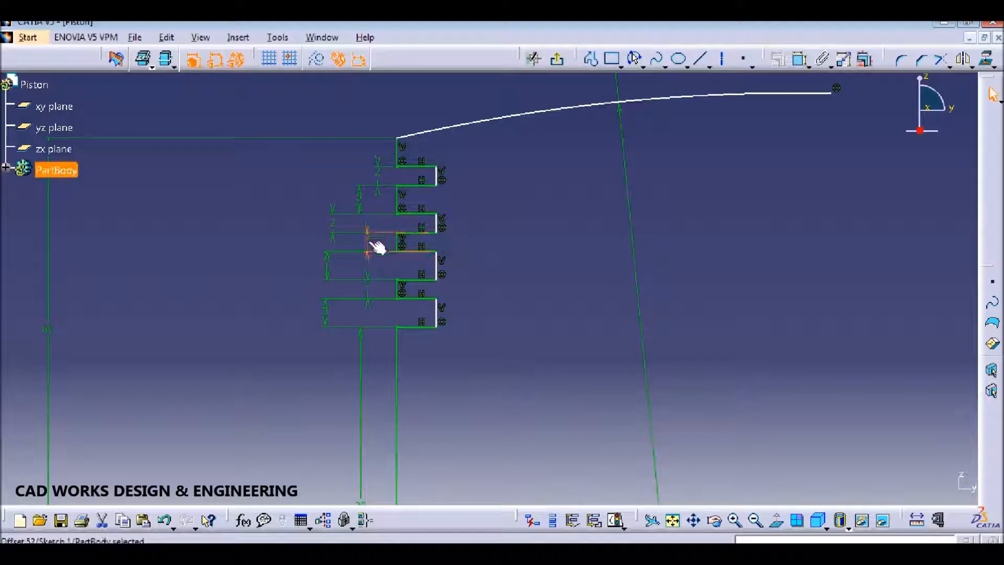
left_click_drag(376, 243, 302, 251)
double_click(333, 225)
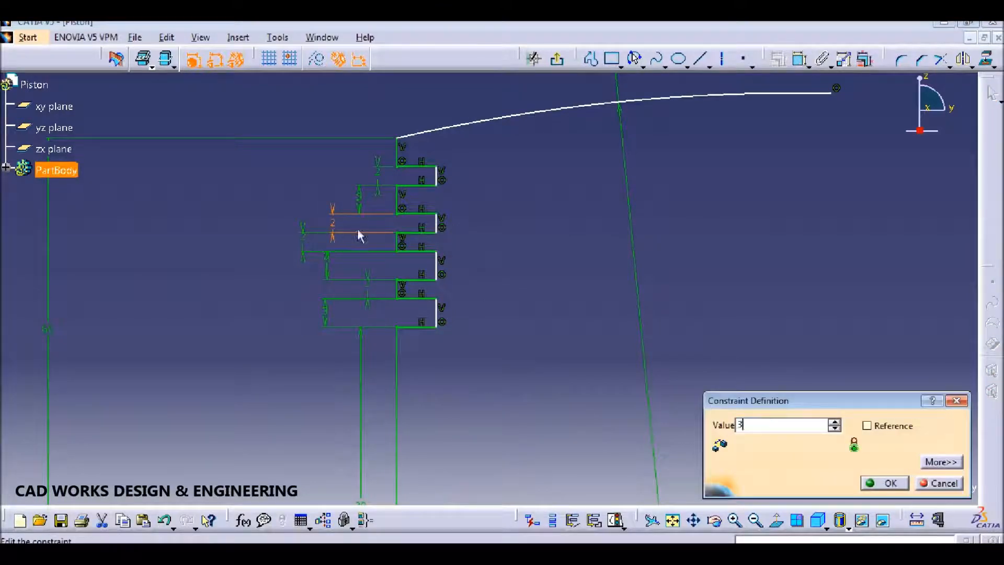
key("Return")
double_click(361, 195)
type("2")
key("Return")
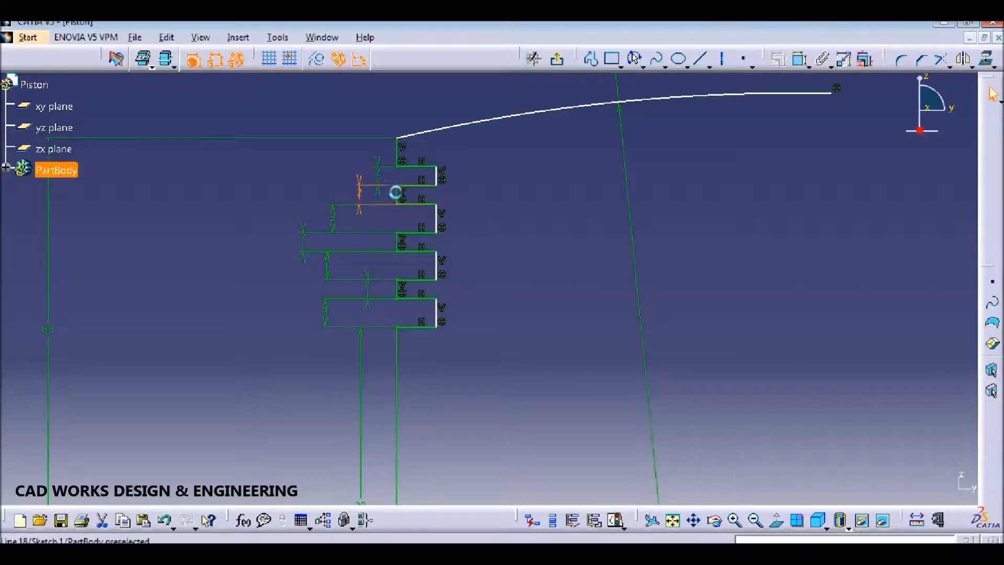
double_click(377, 170)
type("3")
key("Return")
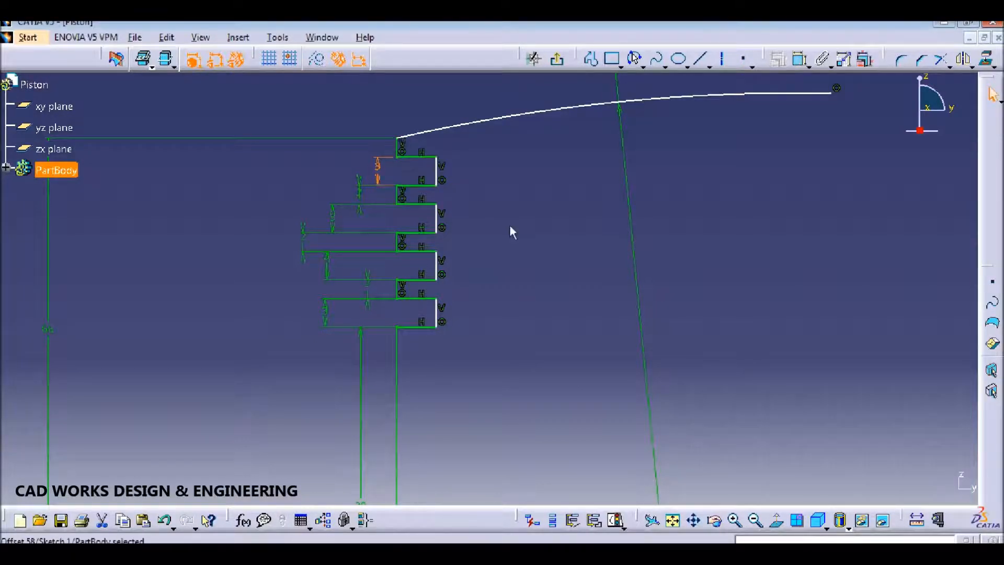
middle_click_drag(488, 262, 478, 241)
Step: Make three right-side groove edges parallel, then undo that last constraint
left_click(429, 198, "ctrl")
left_click(429, 245, "ctrl")
left_click(428, 291, "ctrl")
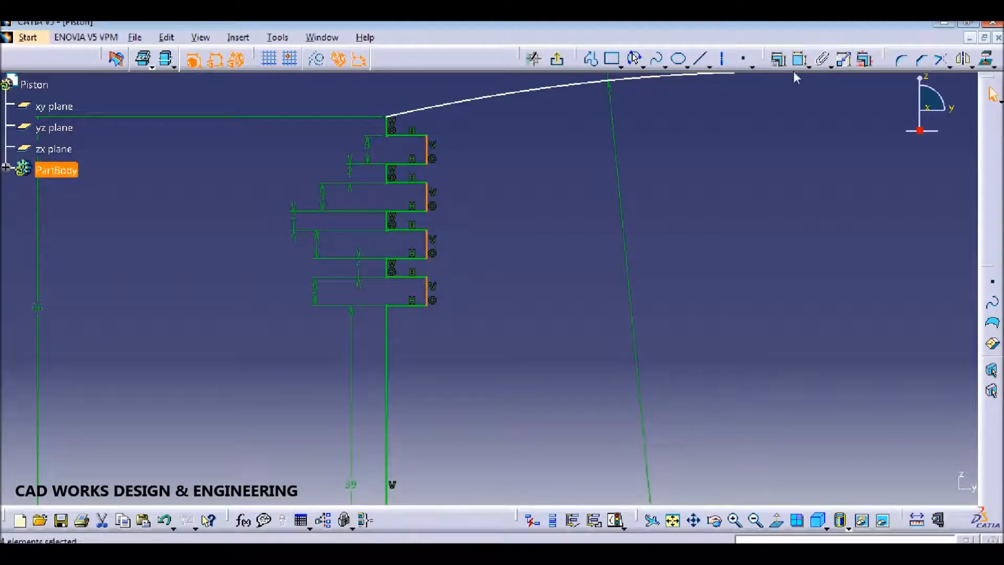
left_click(779, 59)
left_click(916, 394)
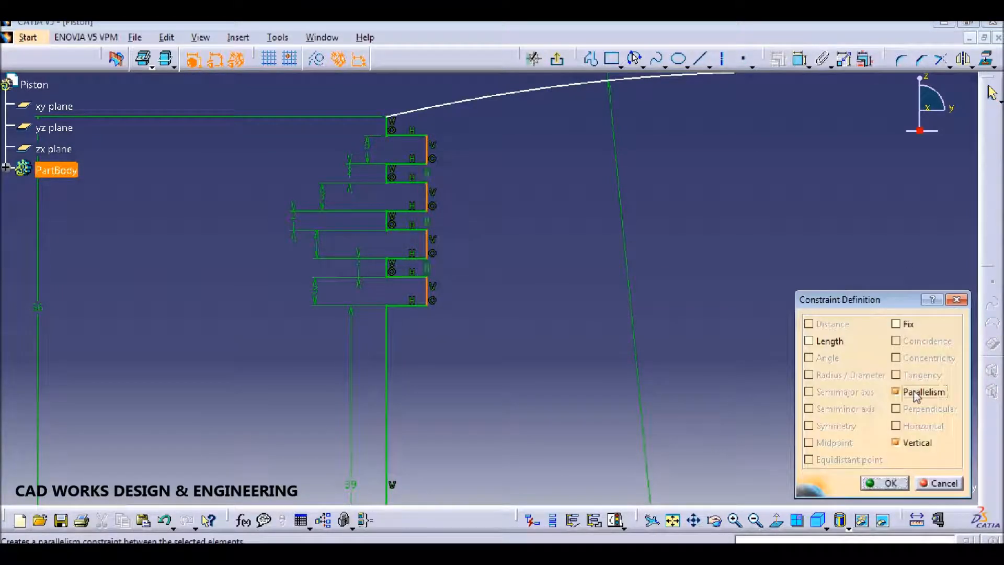
left_click(888, 492)
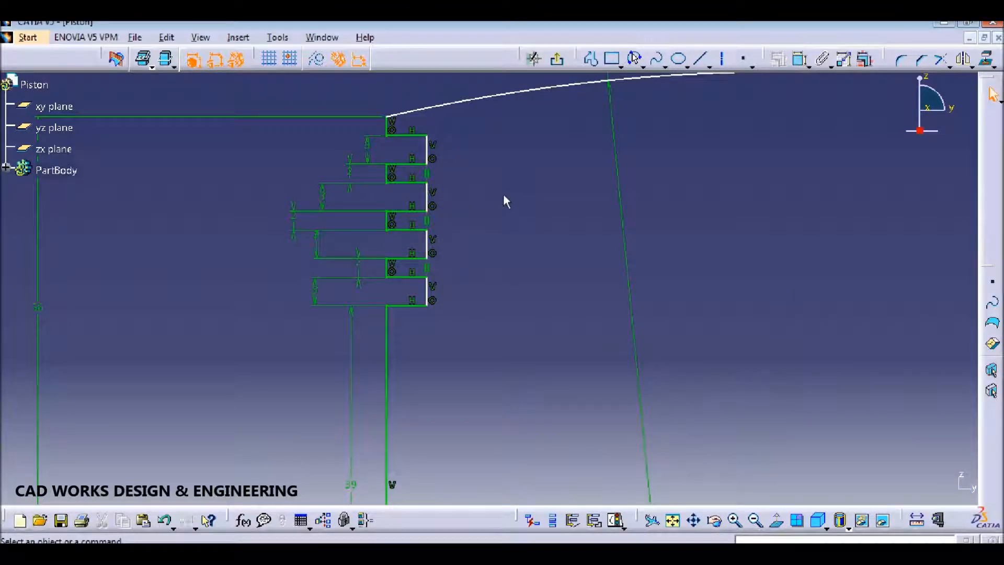
key("ctrl+z")
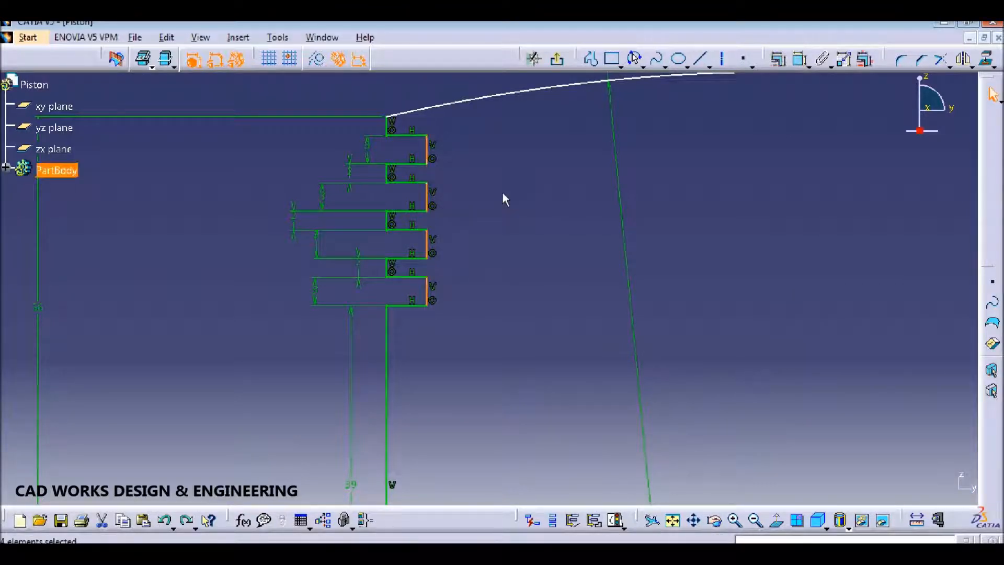
Step: Make the top outer groove edge and the next groove edge coincident
left_click(486, 153)
left_click(427, 149)
left_click(427, 192, "ctrl")
left_click(778, 68)
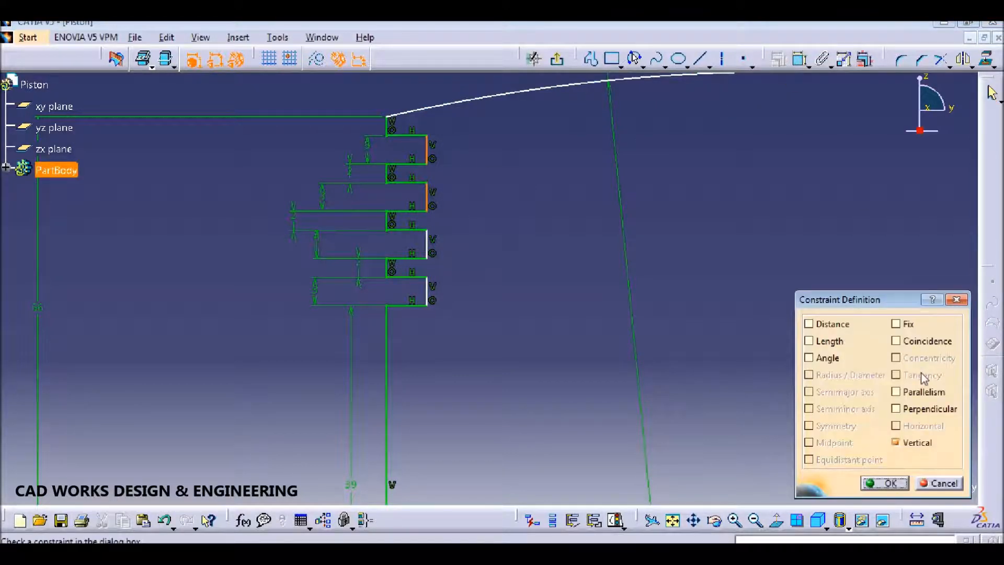
left_click(896, 340)
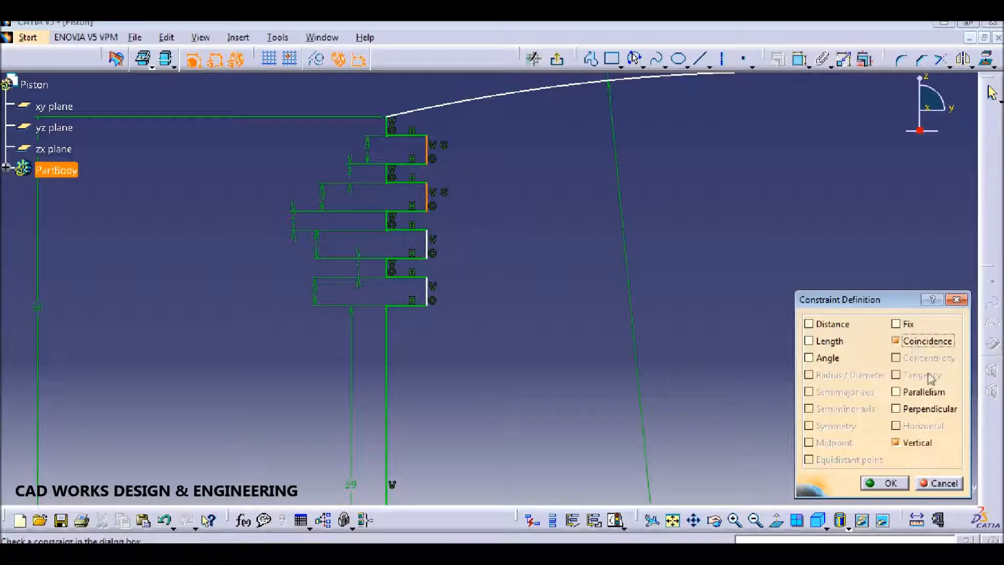
left_click(887, 483)
mouse_move(569, 201)
middle_mouse_down()
mouse_move(567, 271)
mouse_move(559, 236)
middle_mouse_up()
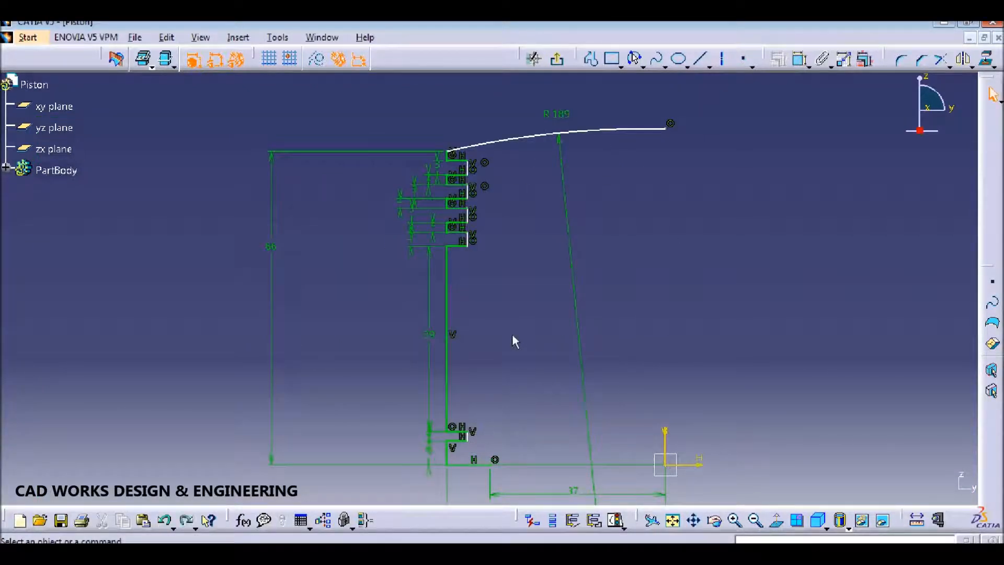
Step: Dimension the lower step's short horizontal line to 3.5 mm
left_click(799, 59)
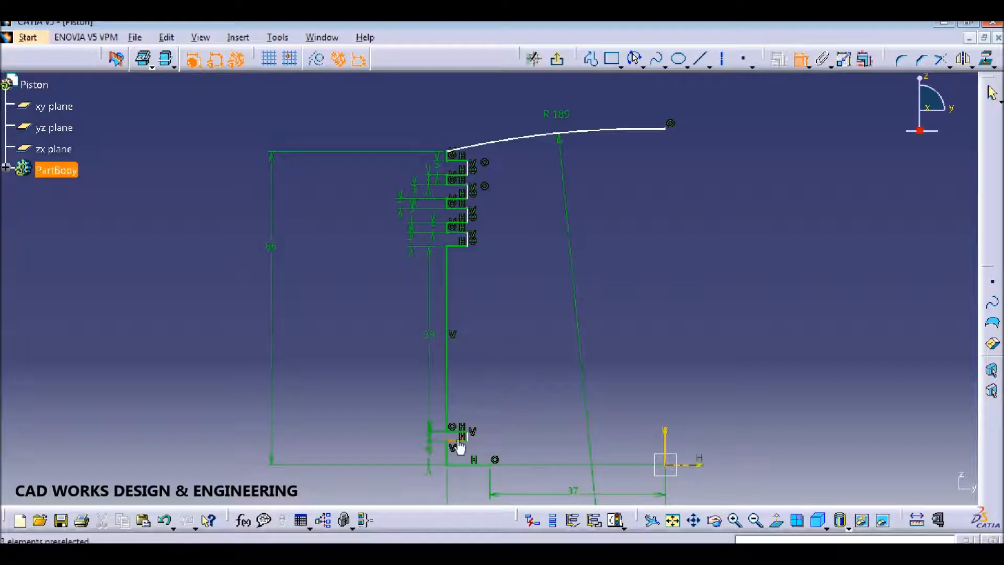
mouse_move(497, 403)
middle_mouse_down()
mouse_move(537, 258)
mouse_move(537, 100)
middle_mouse_up()
left_click(801, 60)
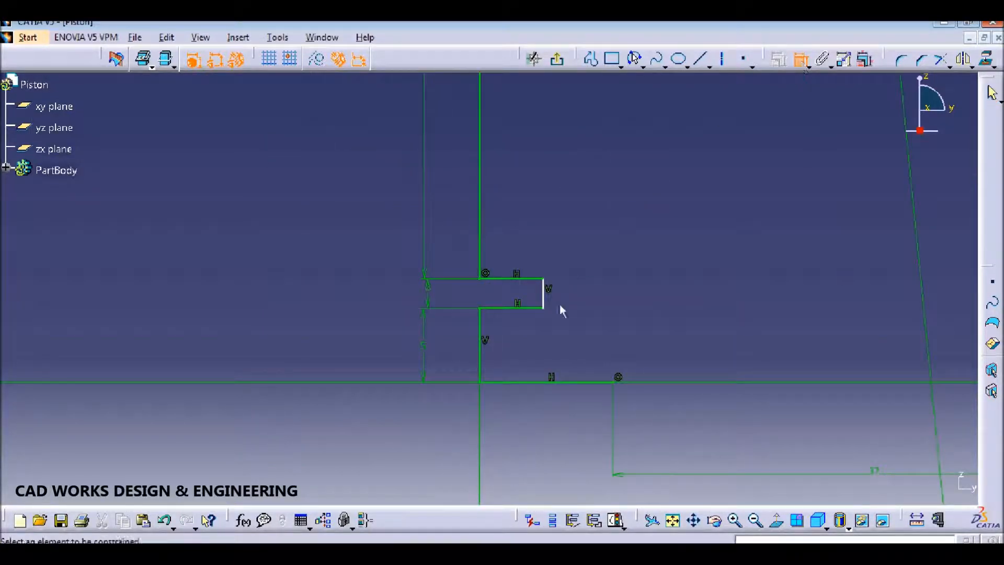
left_click(521, 308)
left_click(525, 341)
double_click(525, 339)
type("3.5")
key("Return")
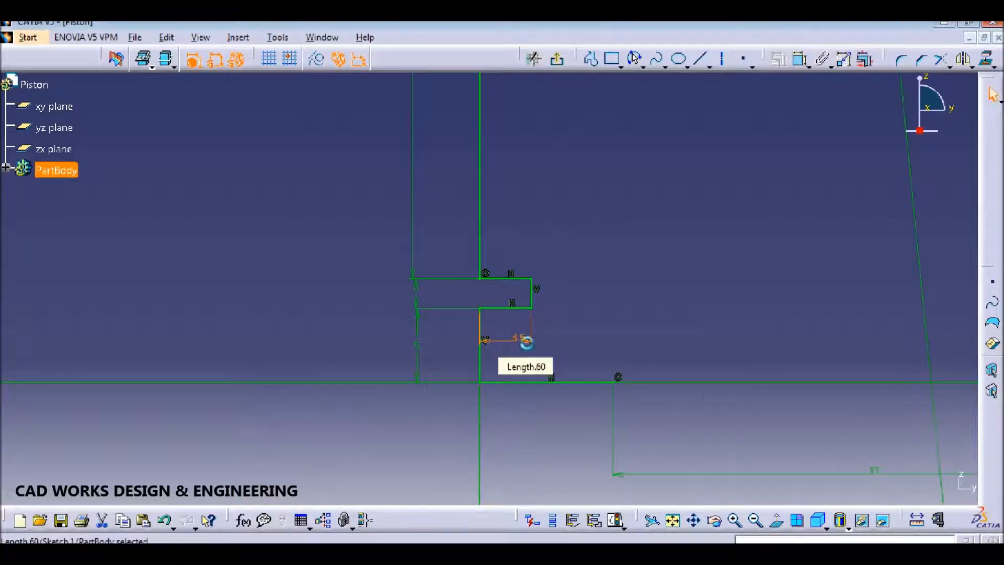
Step: Fix the crown arc's right end point 70 mm above the horizontal axis
mouse_move(620, 318)
middle_mouse_down()
mouse_move(624, 375)
mouse_move(616, 350)
middle_mouse_up()
middle_click_drag(571, 241, 568, 277)
middle_click_drag(564, 221, 556, 237)
middle_click_drag(700, 178, 682, 194)
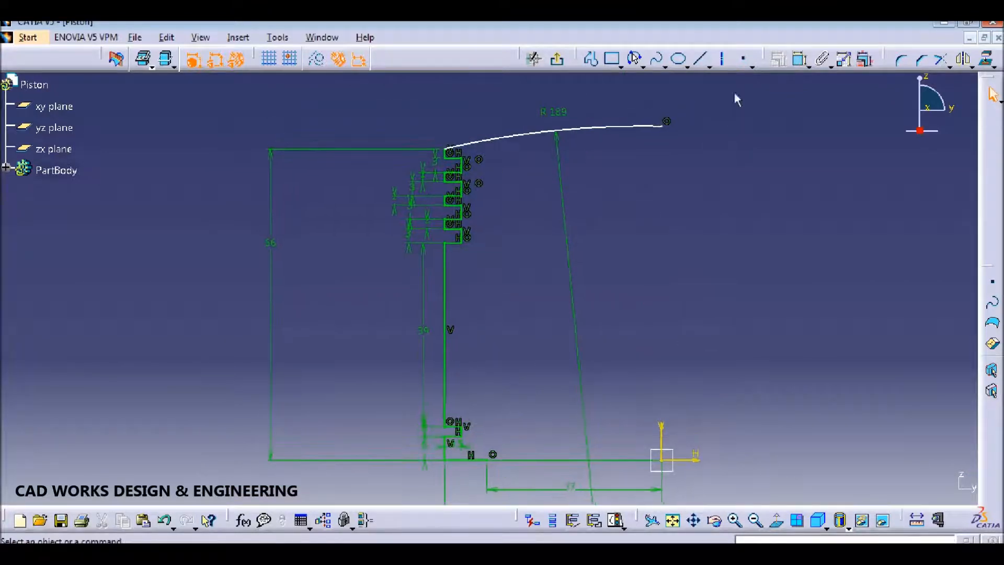
left_click(684, 462)
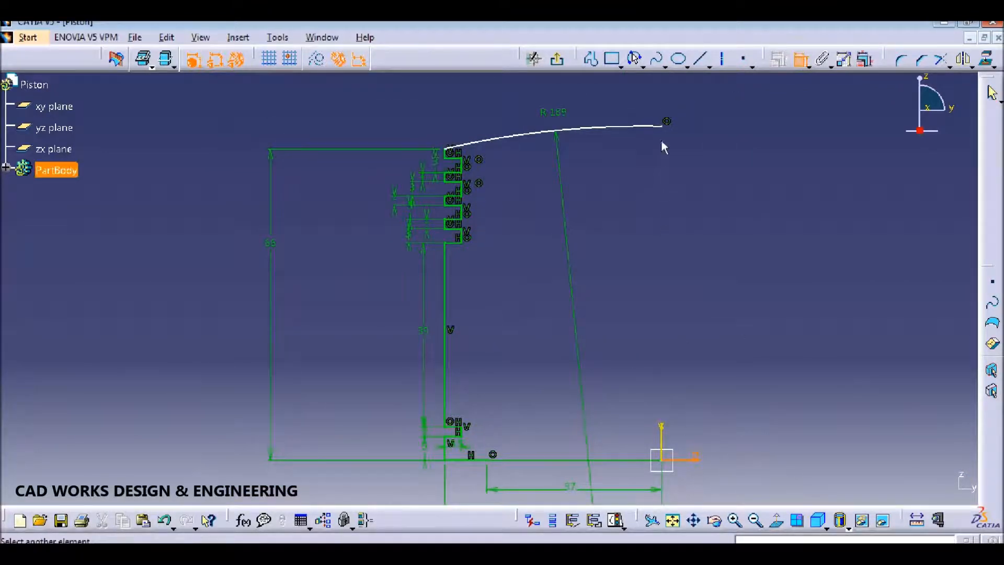
left_click(662, 126)
left_click(756, 279)
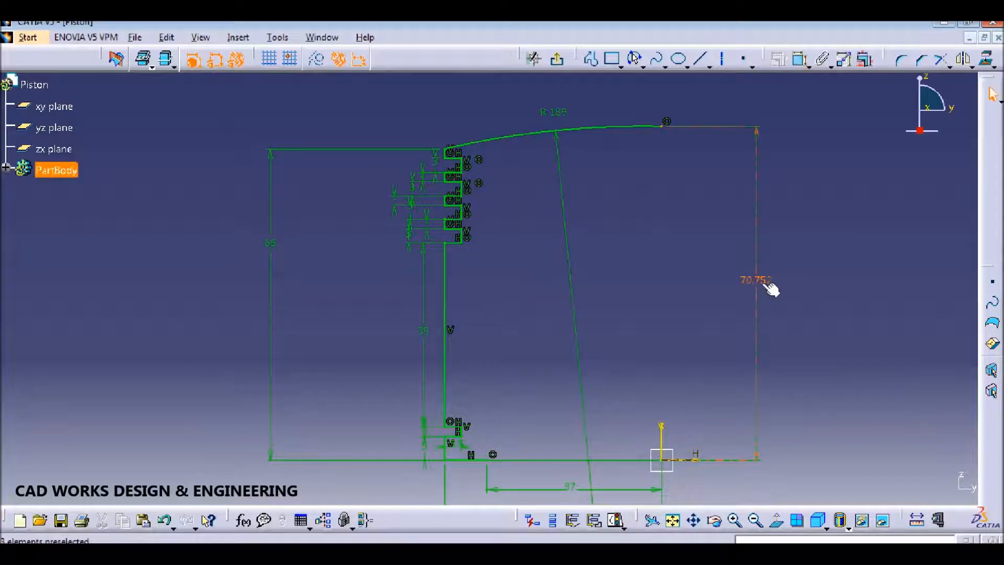
double_click(755, 281)
type("70")
key("Return")
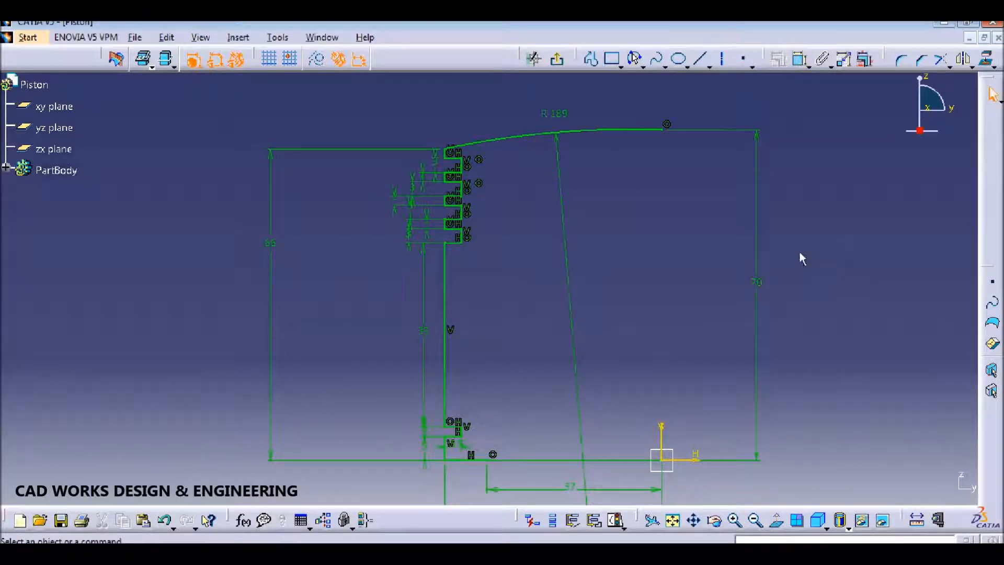
Step: Save the part as Piston in the Tutorial 4 folder, replacing the existing file
key("ctrl+s")
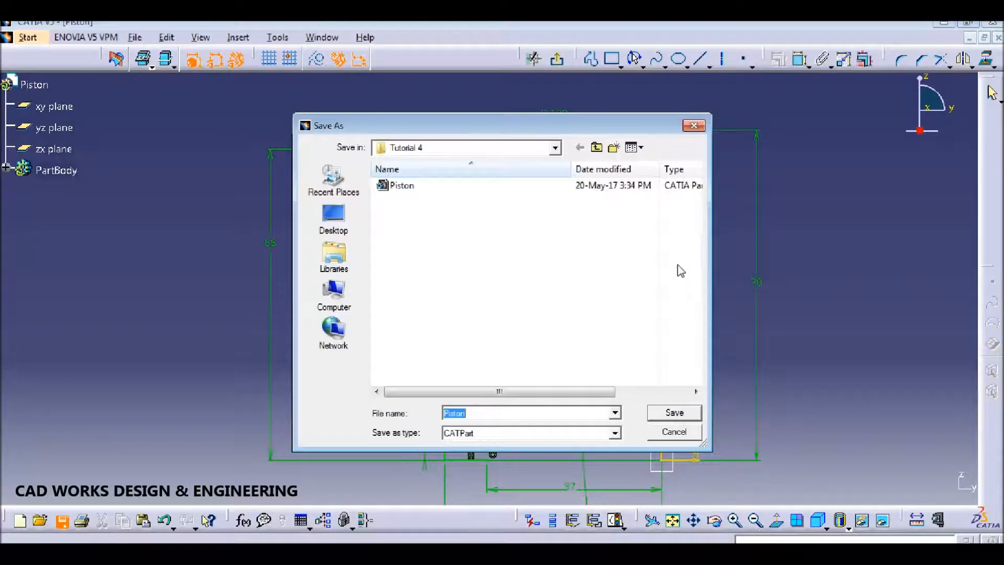
left_click(685, 414)
left_click(575, 324)
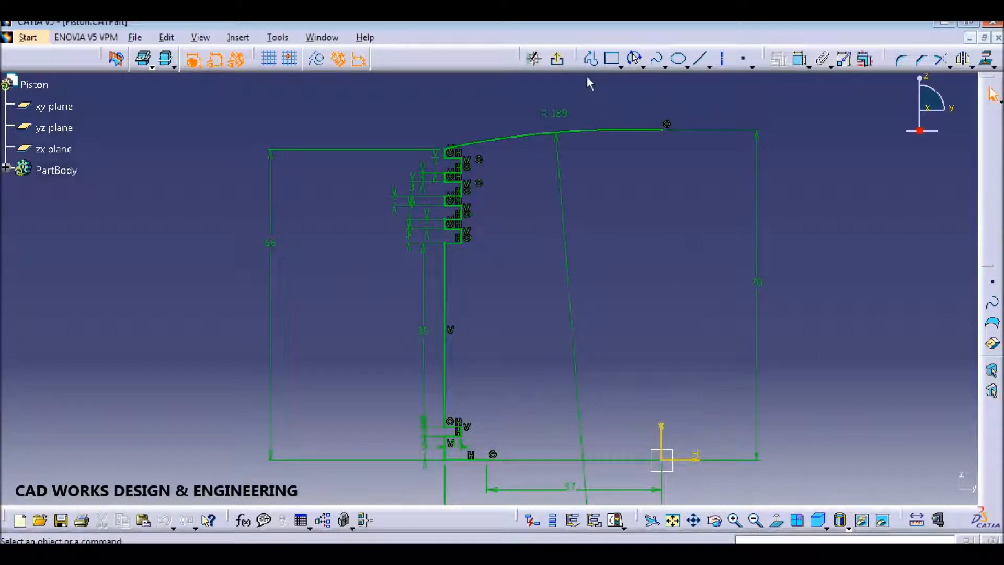
Step: Draw the stepped inner wall profile up to a horizontal cavity top line
left_click(634, 59)
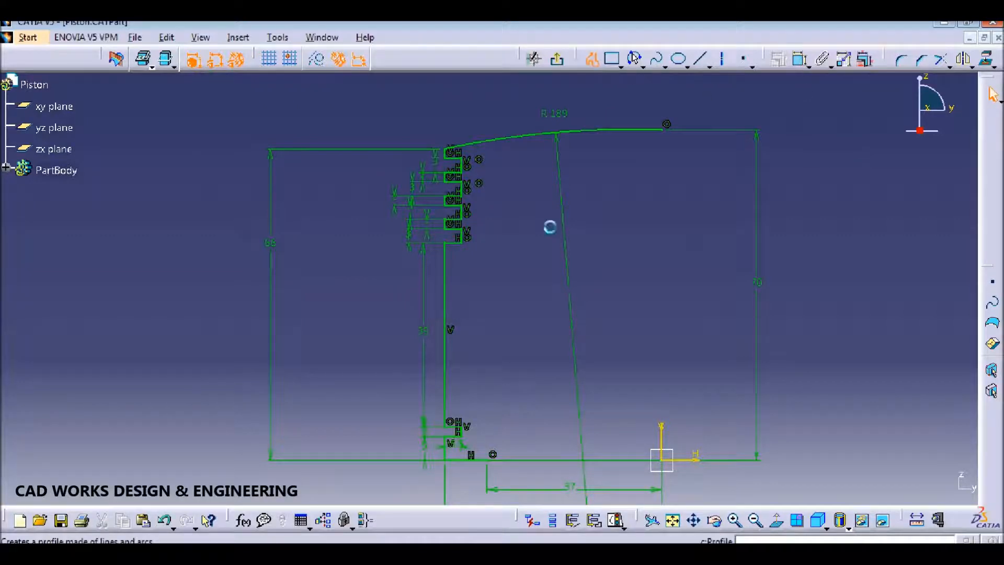
left_click(490, 462)
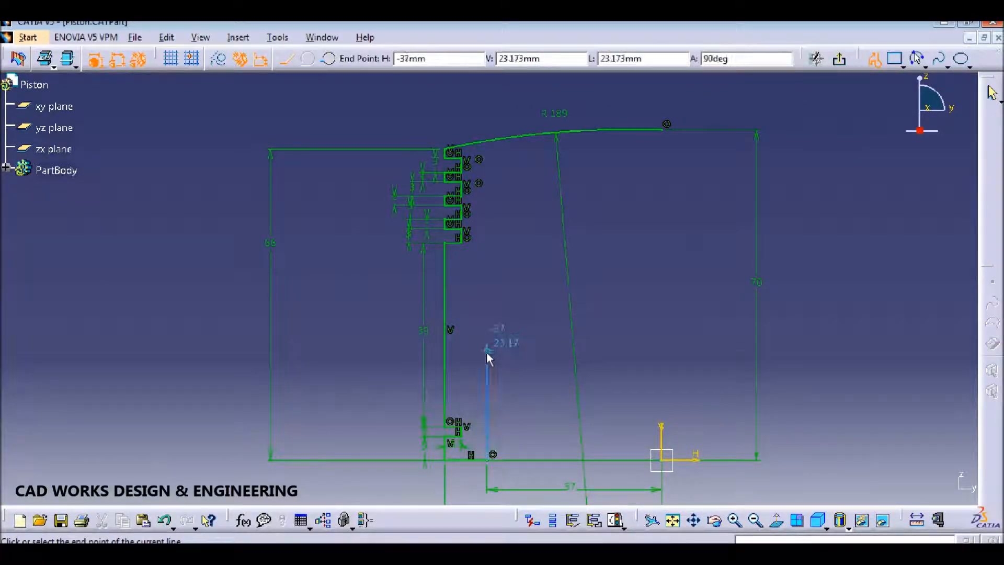
left_click(486, 362)
middle_click_drag(482, 366, 484, 399)
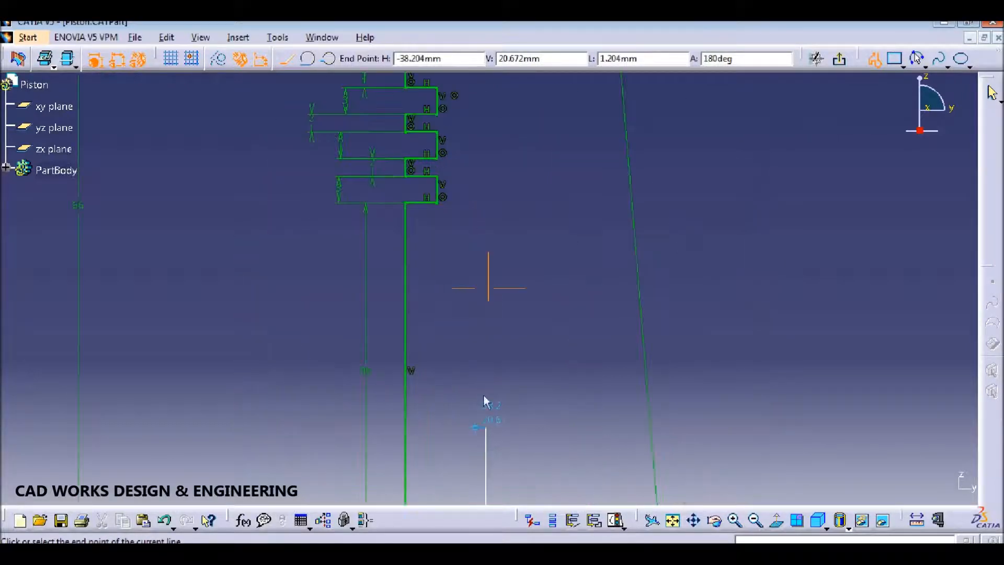
left_click(480, 427)
left_click(479, 262)
middle_click_drag(480, 188, 481, 217)
left_click(485, 130)
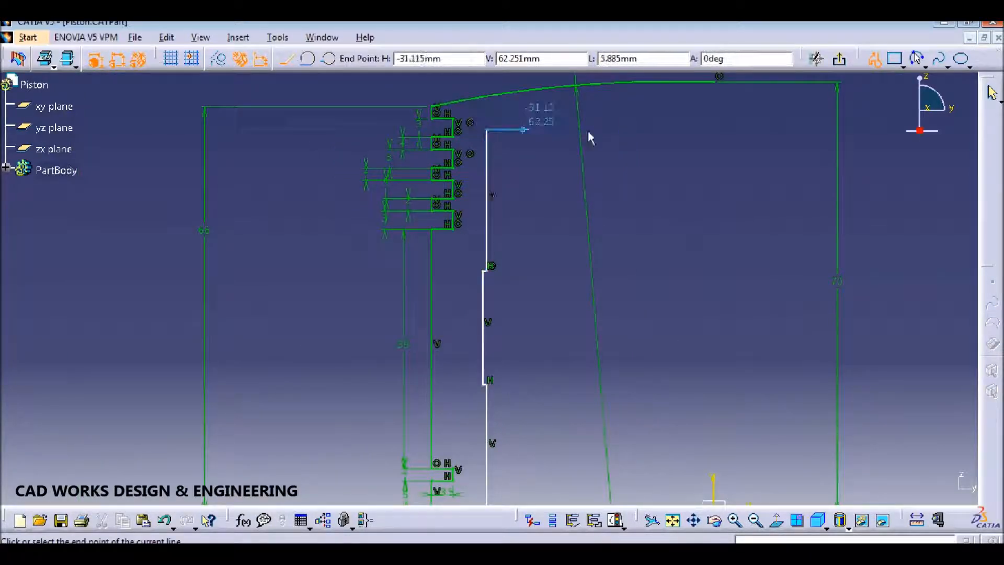
left_click(718, 129)
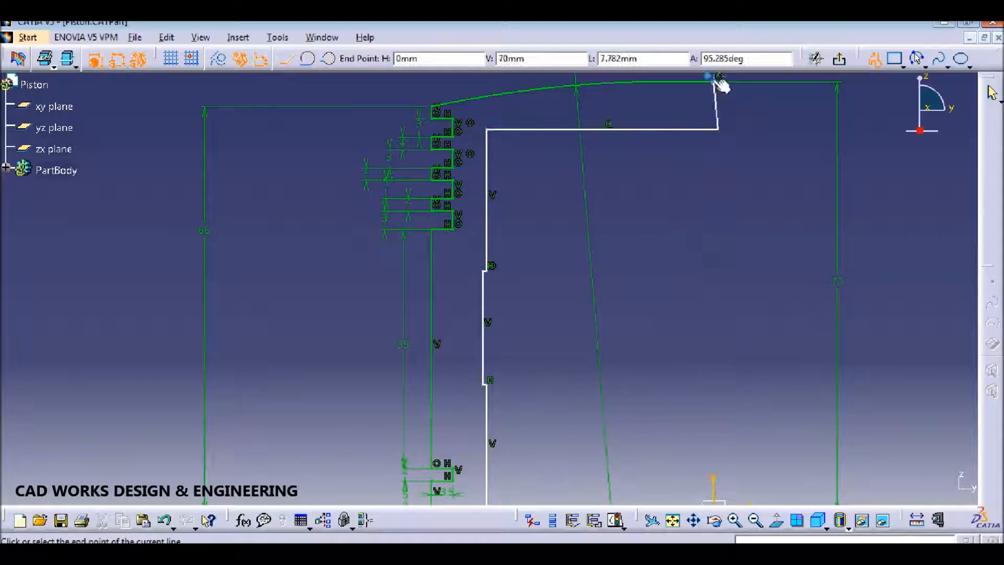
key("Escape")
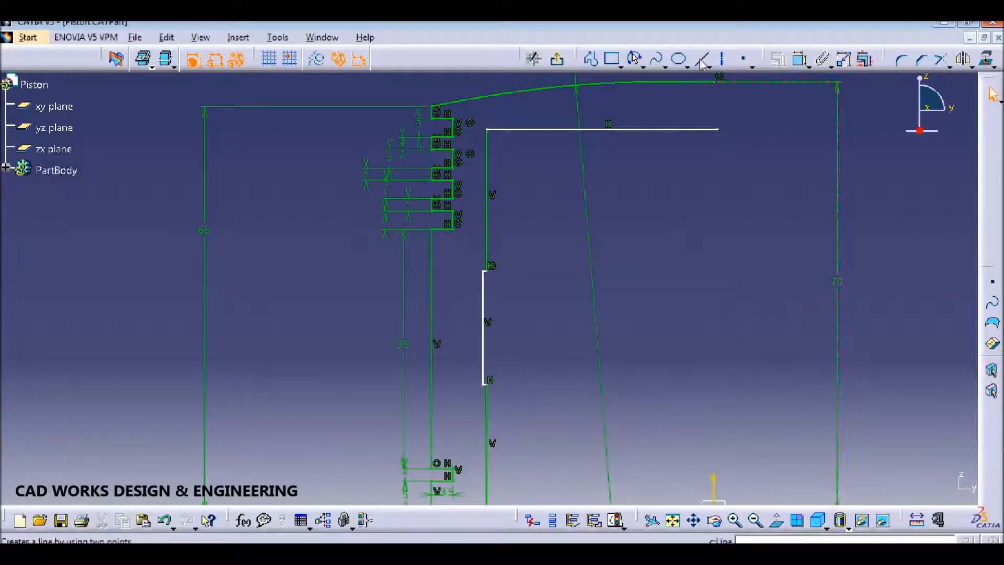
Step: Draw a vertical line down from the crown arc past the horizontal top line
left_click(462, 59)
left_click(716, 83)
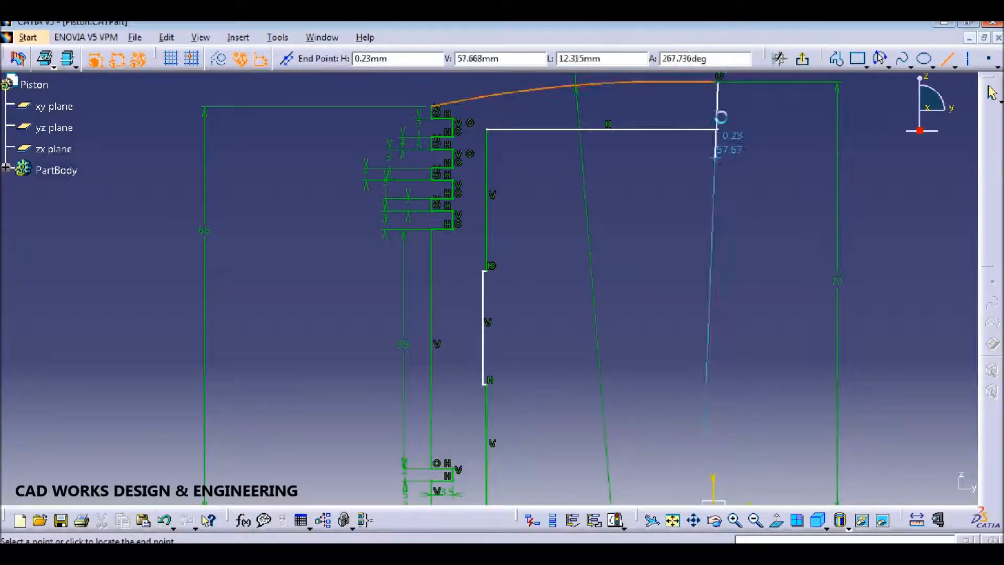
key("Escape")
left_click(462, 58)
left_click(714, 83)
left_click(714, 153)
mouse_move(730, 153)
middle_mouse_down()
mouse_move(751, 168)
mouse_move(648, 240)
mouse_move(646, 227)
mouse_move(724, 228)
middle_mouse_up()
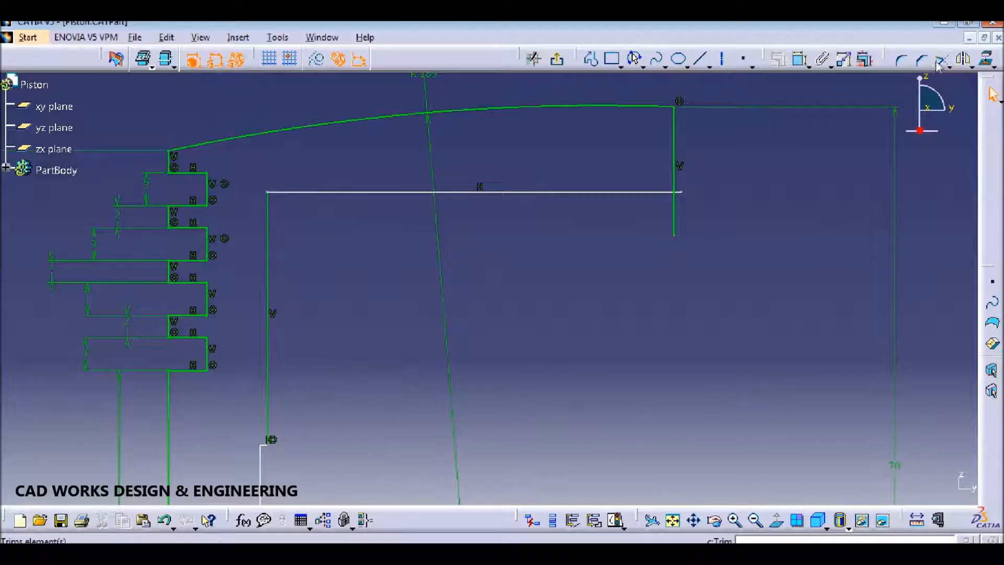
Step: Trim the vertical line where it meets the horizontal top line
left_click(941, 59)
left_click(678, 186)
left_click(672, 192)
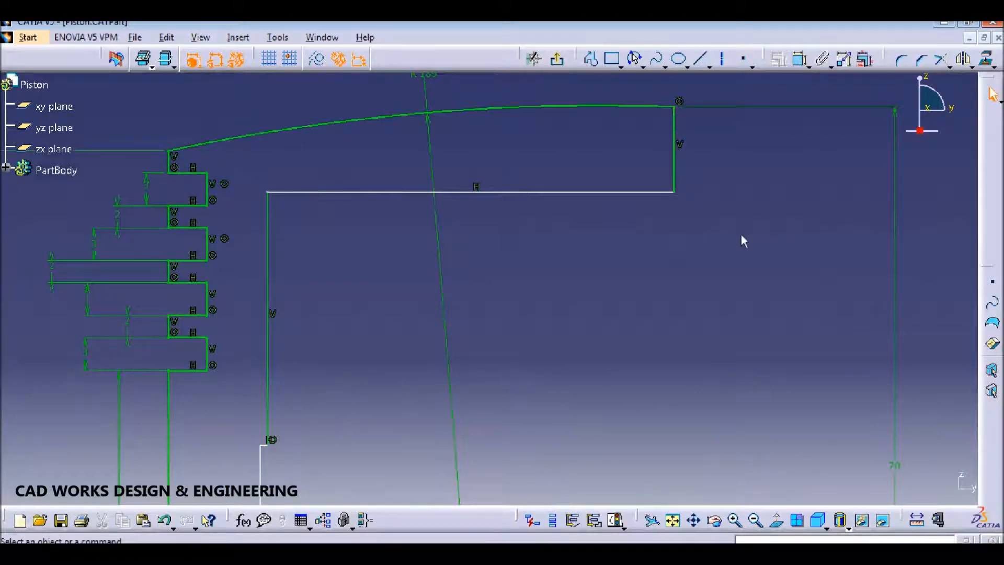
left_click(801, 59)
Step: Dimension the cavity's vertical distance as 62
left_click(664, 192)
mouse_move(679, 246)
middle_mouse_down()
mouse_move(684, 387)
mouse_move(682, 338)
middle_mouse_up()
left_click(577, 439)
double_click(594, 314)
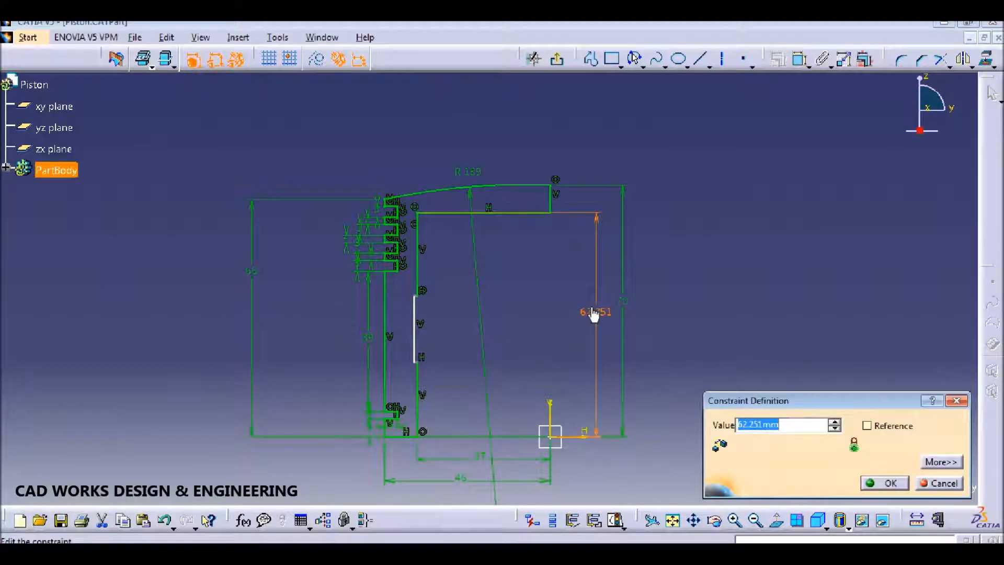
type("62")
key("Return")
Step: Dimension the short inner wall step at length 1, then revise that step value
mouse_move(697, 274)
middle_mouse_down()
mouse_move(736, 253)
mouse_move(740, 222)
middle_mouse_up()
mouse_move(548, 366)
middle_mouse_down()
mouse_move(582, 312)
mouse_move(580, 277)
middle_mouse_up()
left_click(800, 59)
mouse_move(528, 219)
middle_mouse_down()
mouse_move(489, 285)
mouse_move(487, 273)
middle_mouse_up()
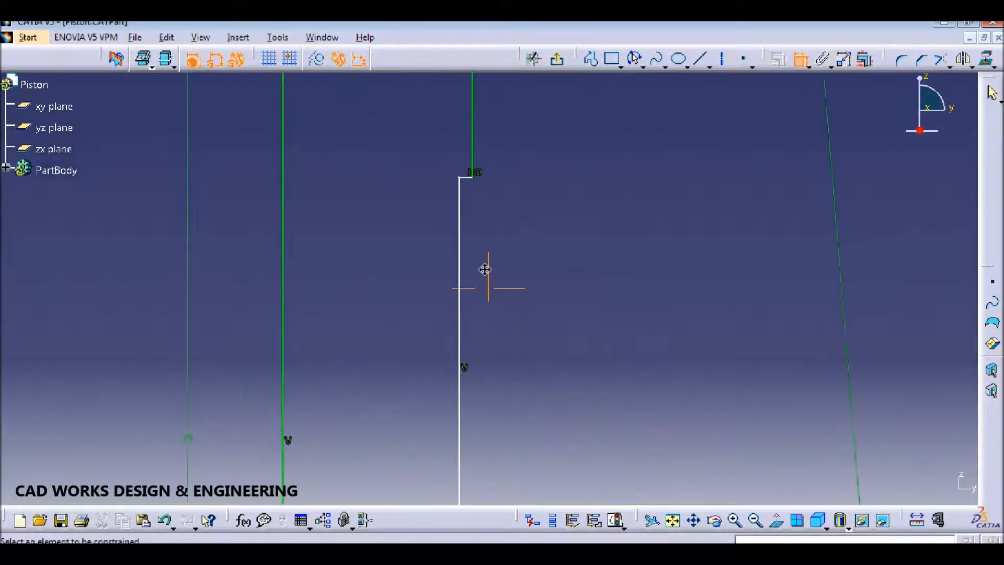
left_click(469, 177)
left_click(508, 225)
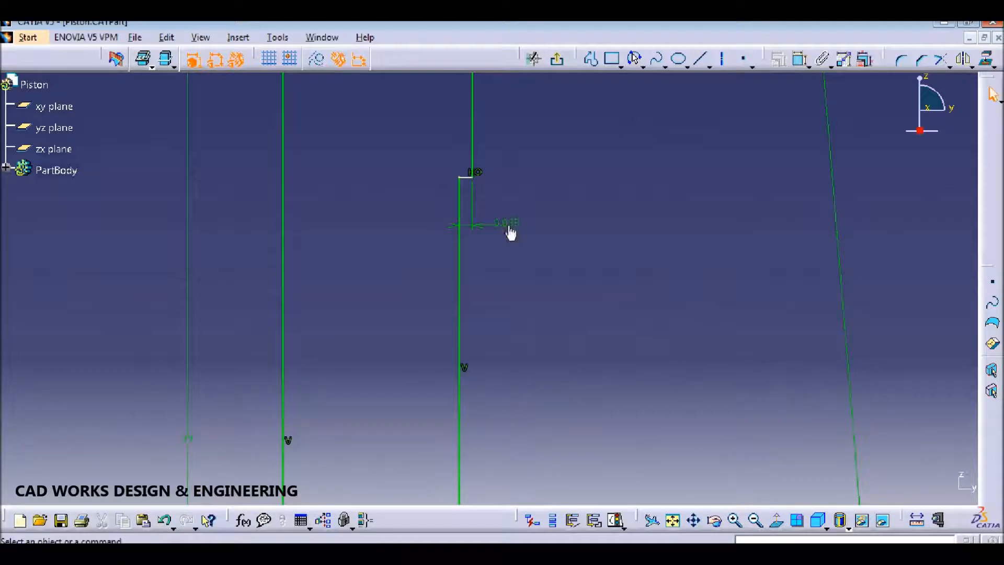
double_click(507, 224)
type("1")
key("Return")
middle_click_drag(597, 204, 598, 332)
double_click(500, 272)
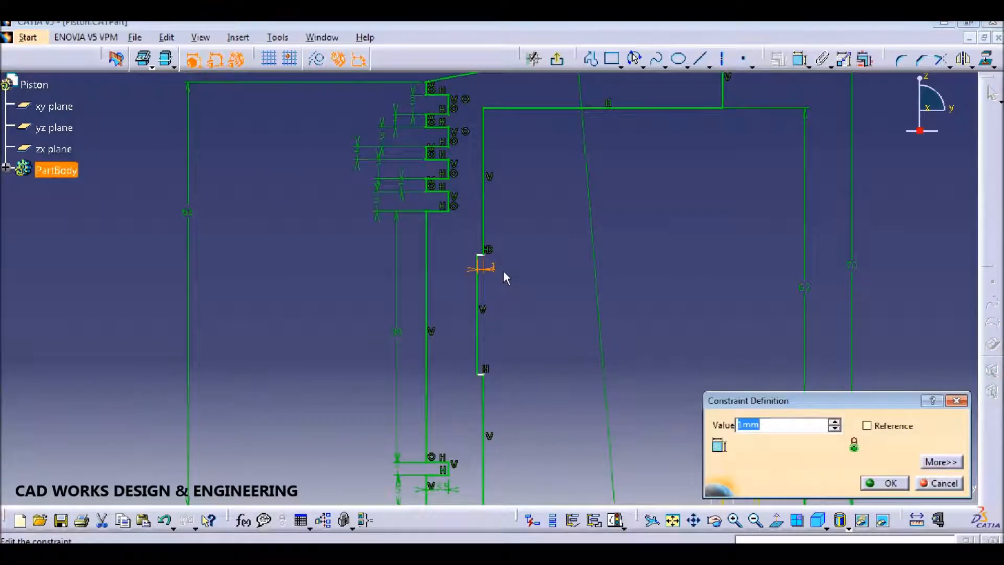
type("8")
key("Return")
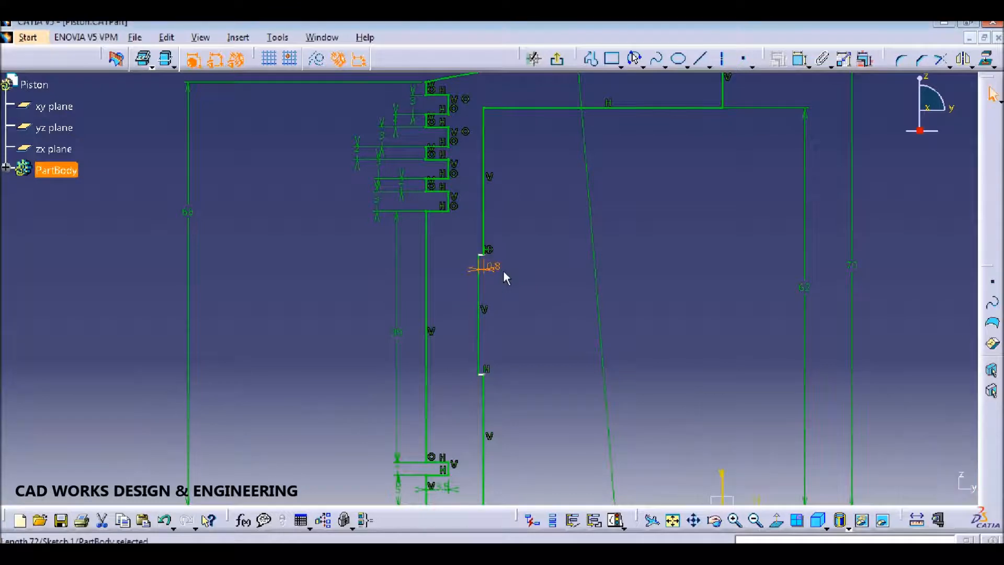
Step: Change the inner rectangle's 18.544 height dimension to 30
middle_click_drag(558, 316, 545, 268)
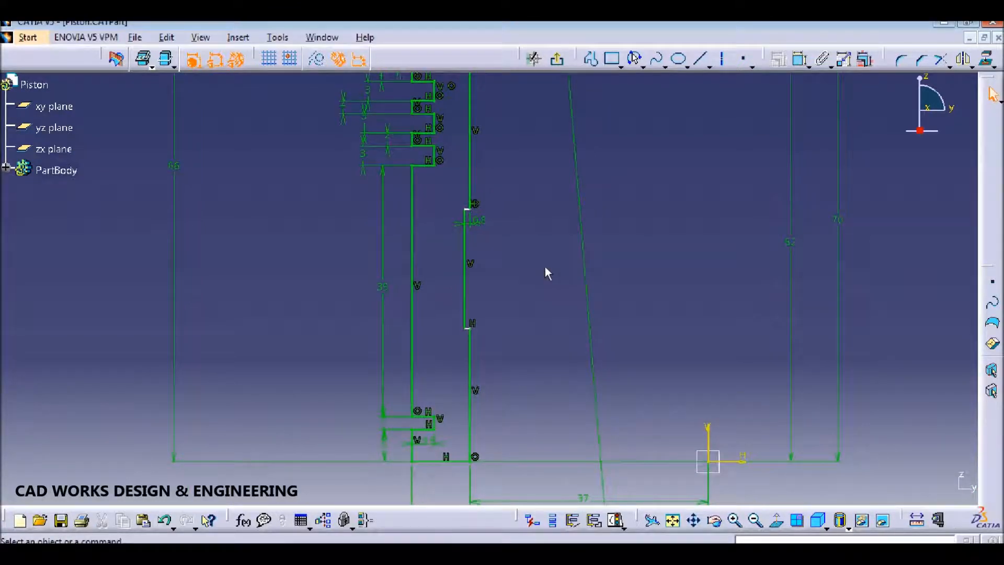
left_click(800, 58)
left_click(467, 253)
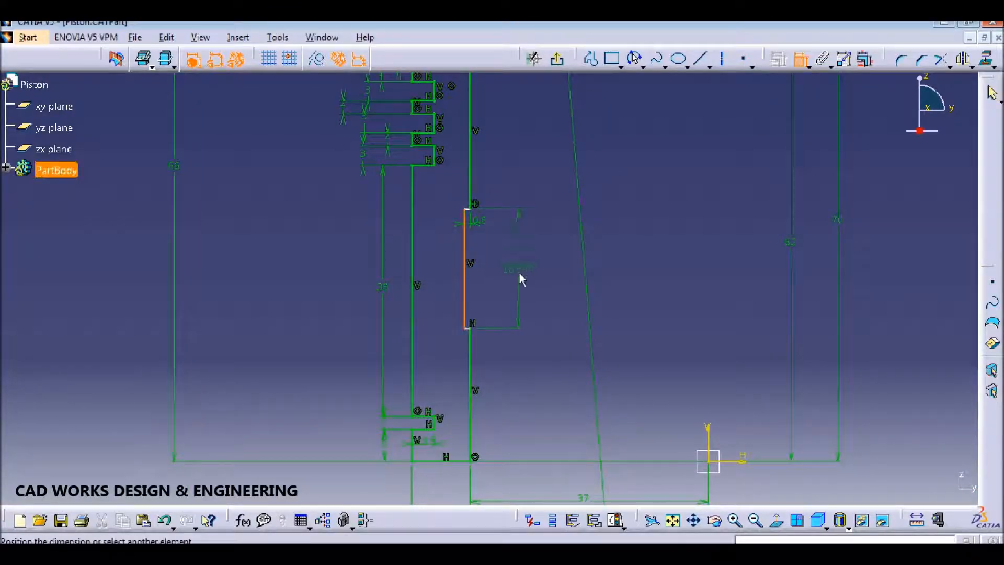
left_click(534, 273)
double_click(525, 270)
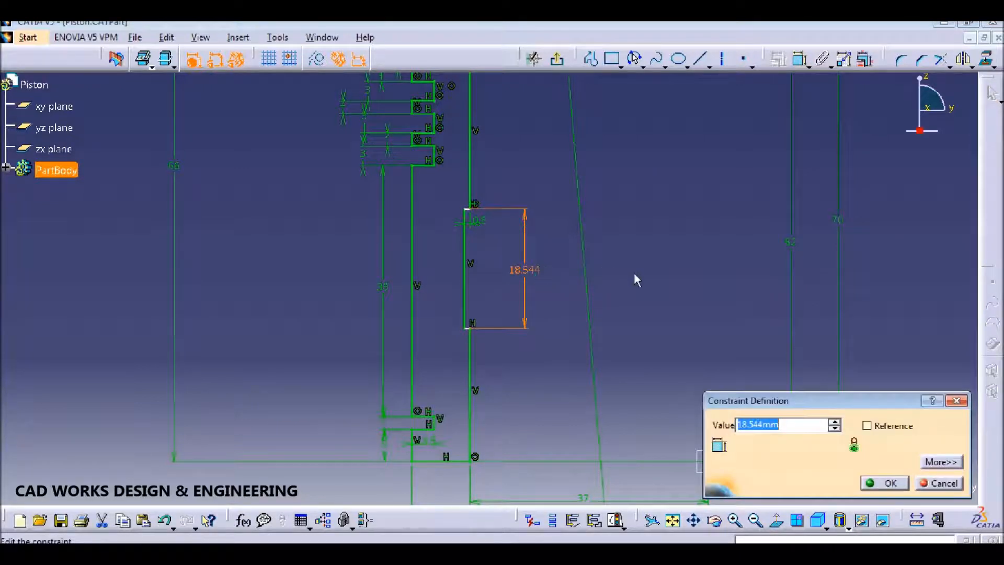
type("30")
key("Return")
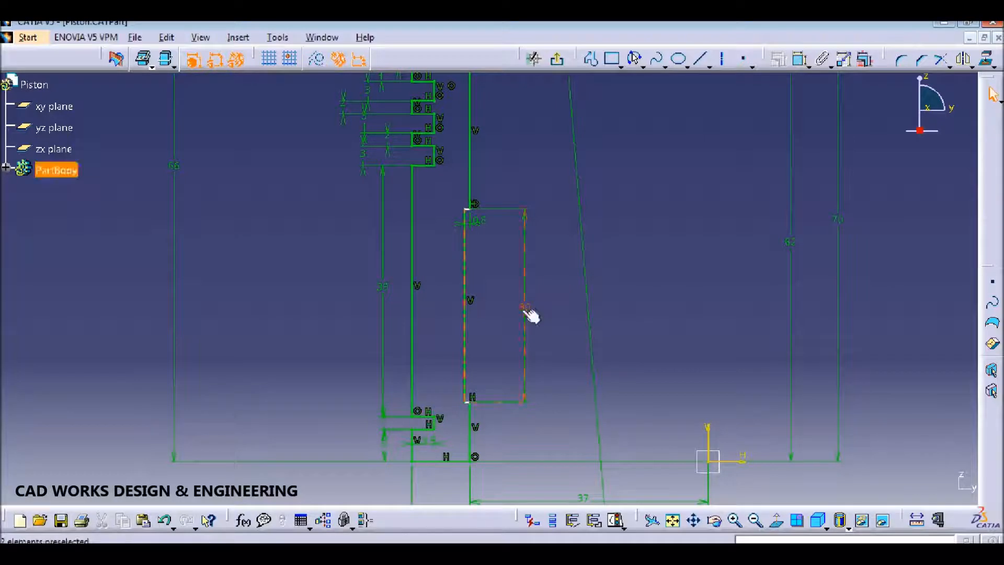
Step: Constrain the rectangle's bottom edge 15 above the base line and save the part
left_click(800, 58)
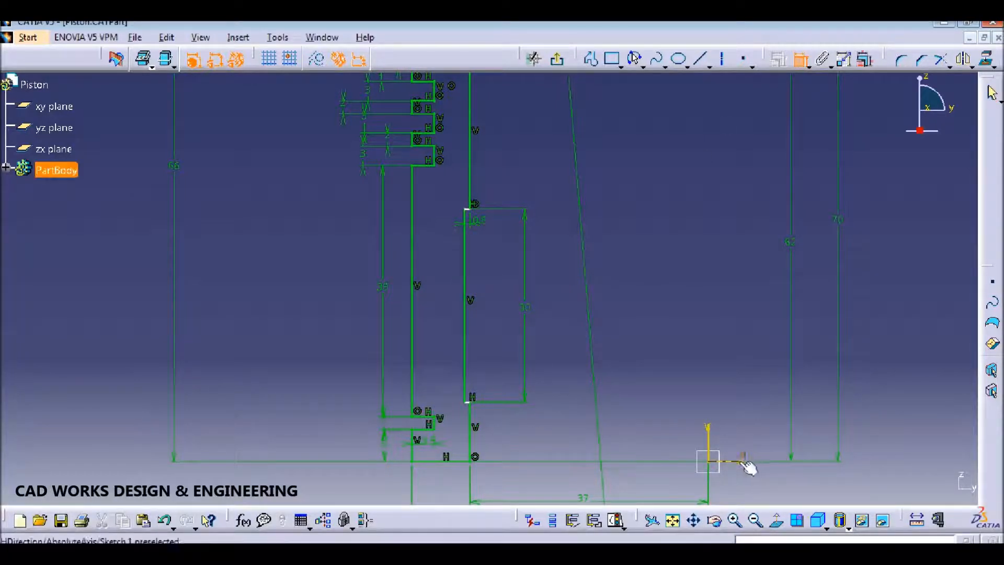
left_click(474, 402)
left_click(641, 432)
double_click(647, 429)
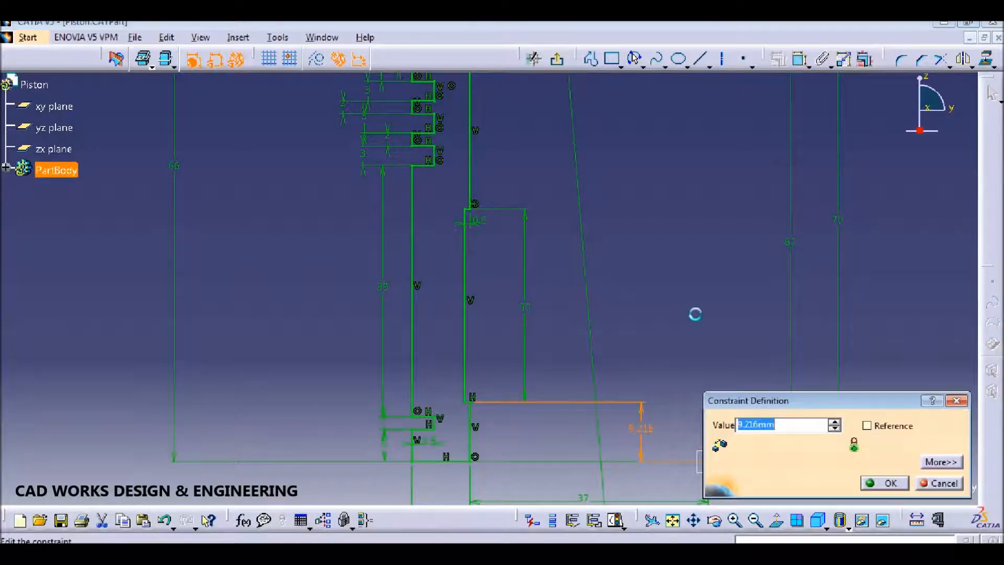
key("Return")
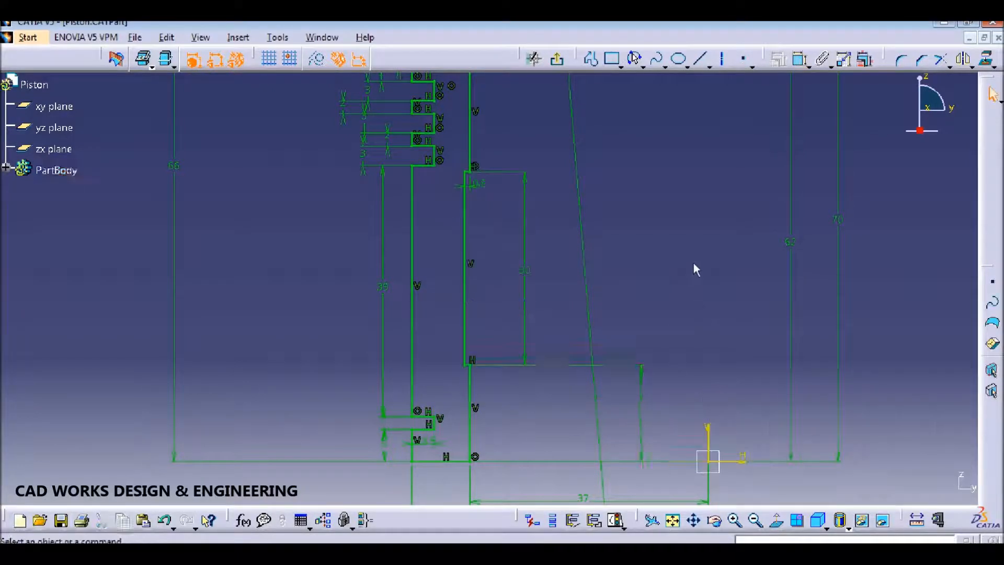
middle_click_drag(673, 286, 678, 324)
middle_click_drag(673, 264, 652, 287)
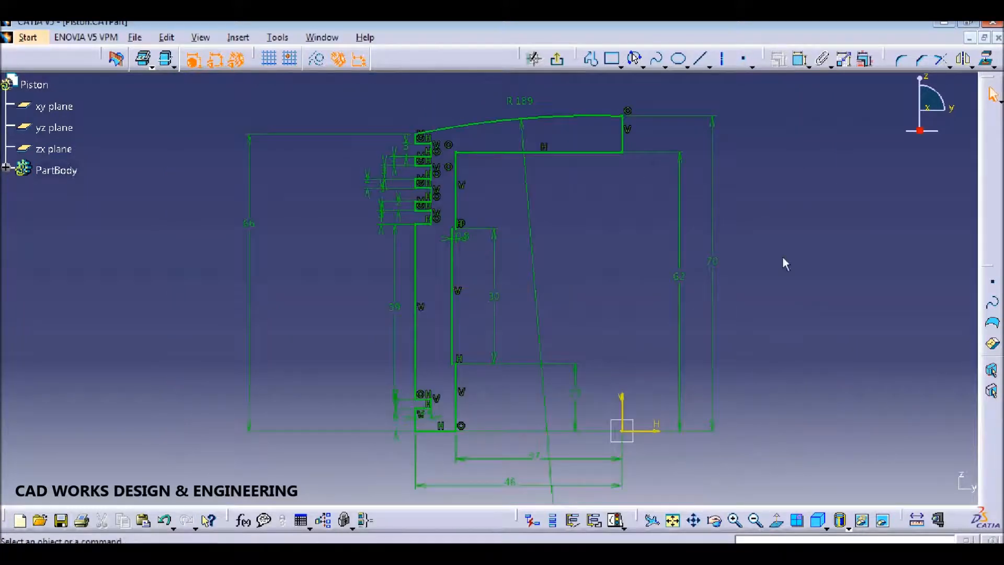
key("ctrl+s")
Step: Revolve Sketch.1 360° about the vertical edge into a grooved piston shaft and save
left_click(557, 59)
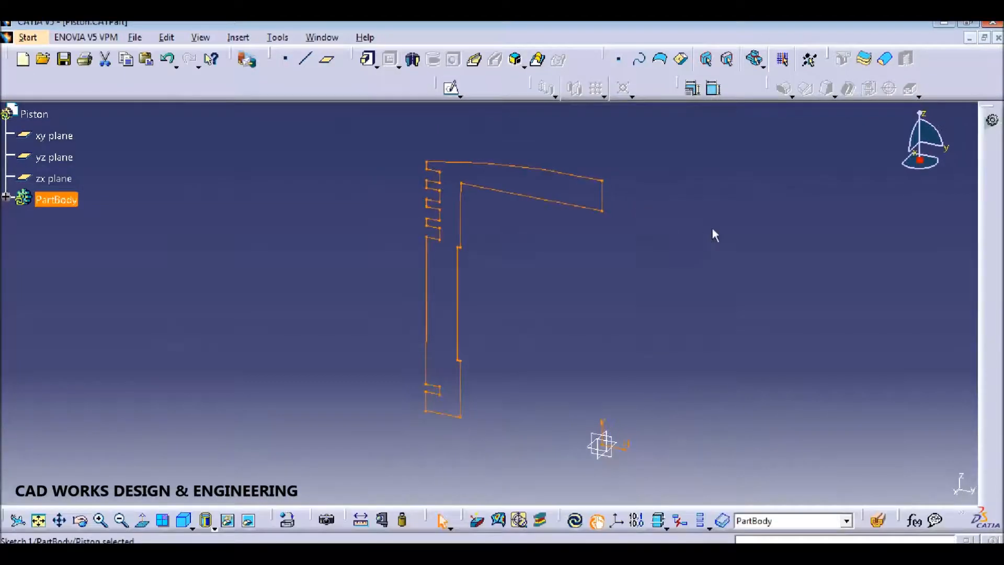
left_click(728, 231)
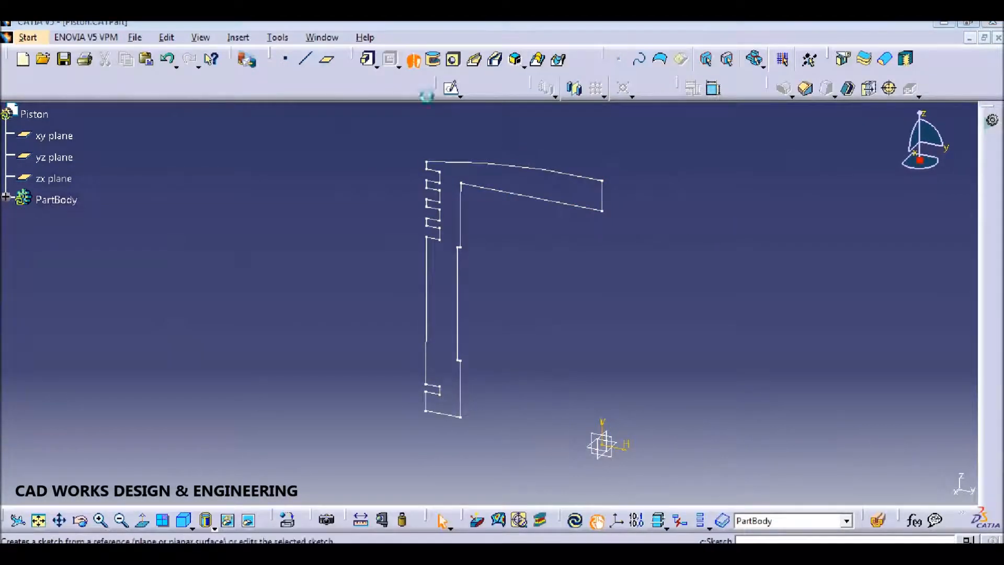
left_click(413, 59)
left_click(579, 206)
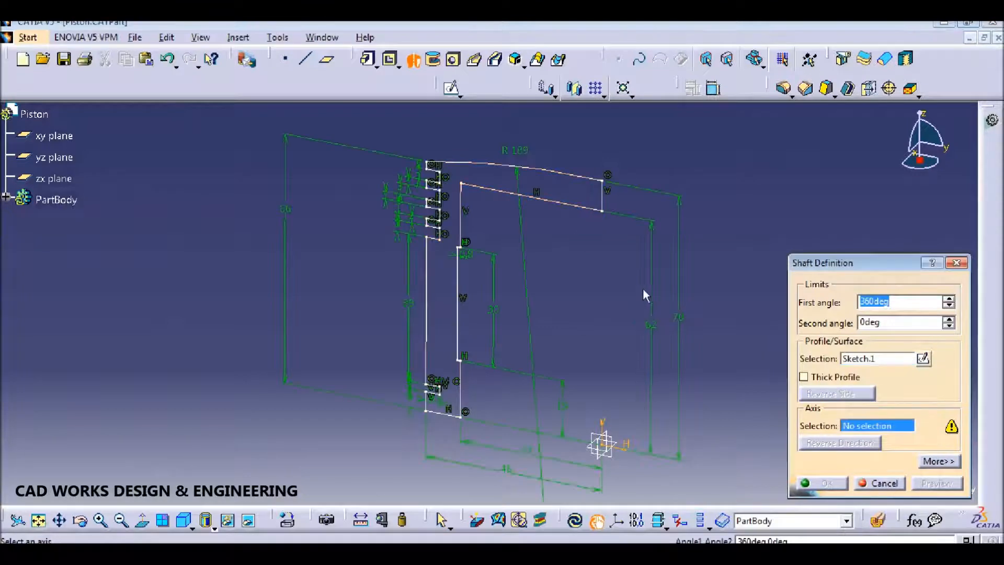
left_click(603, 199)
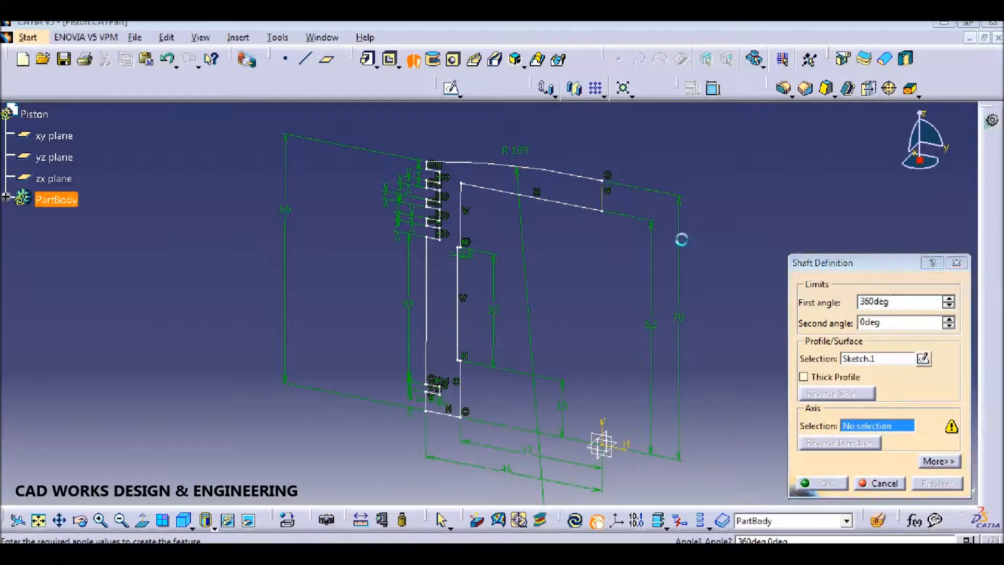
left_click(832, 481)
middle_click_drag(620, 271, 594, 298)
left_click(746, 286)
middle_click_drag(743, 286, 710, 287)
key("ctrl+s")
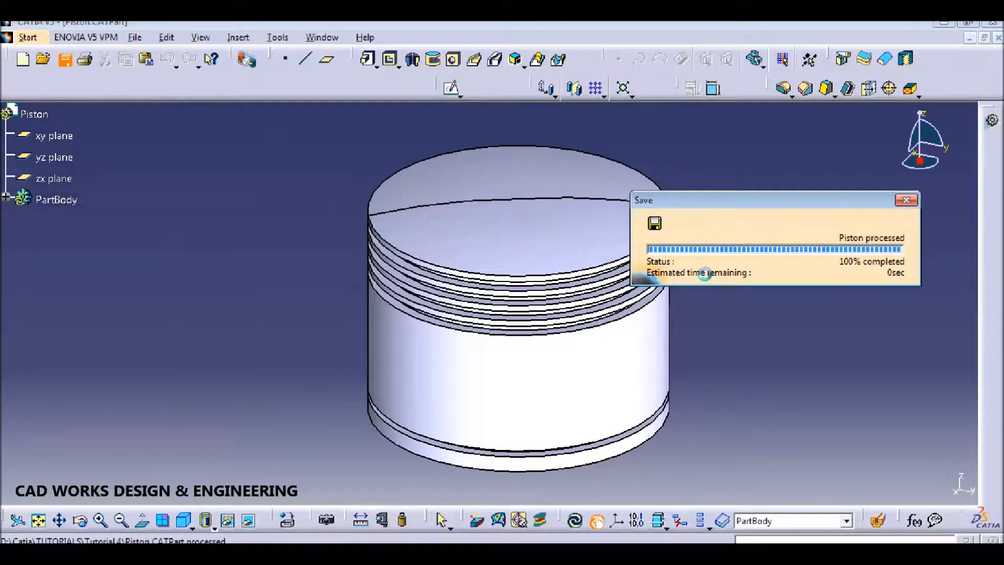
Step: Start a sketch on the yz plane and draw a circle on the piston side
left_click(54, 157)
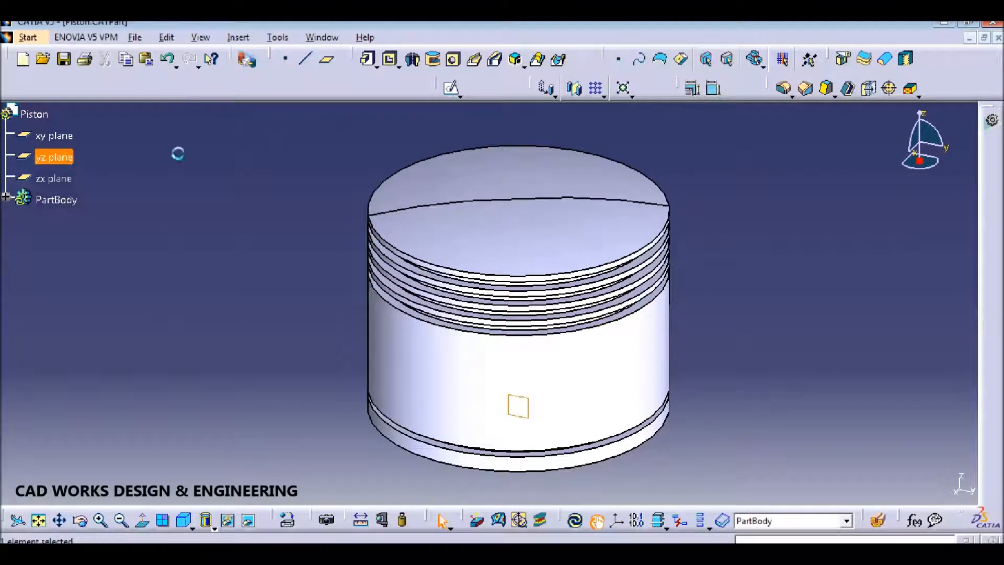
left_click(453, 90)
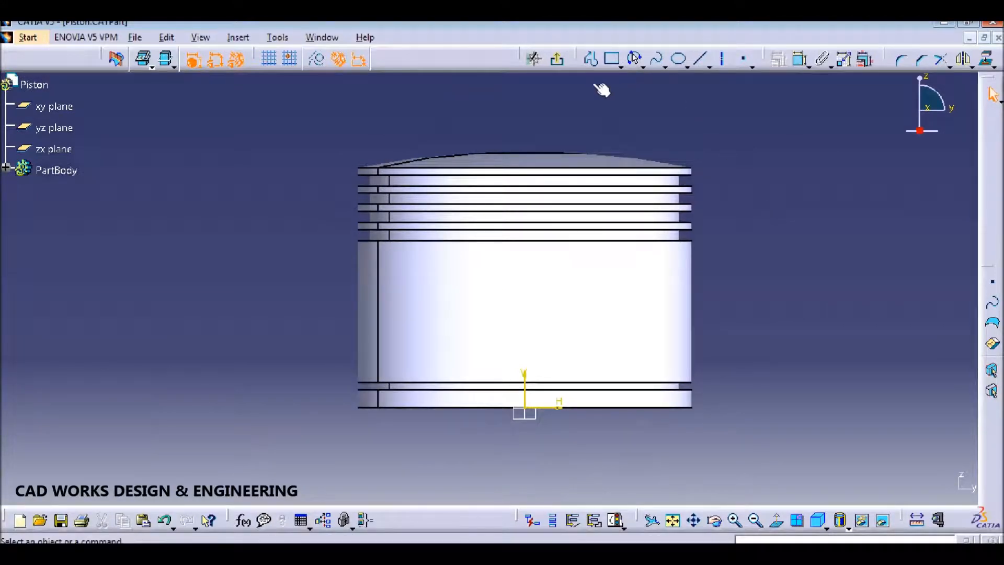
left_click(664, 66)
left_click(657, 90)
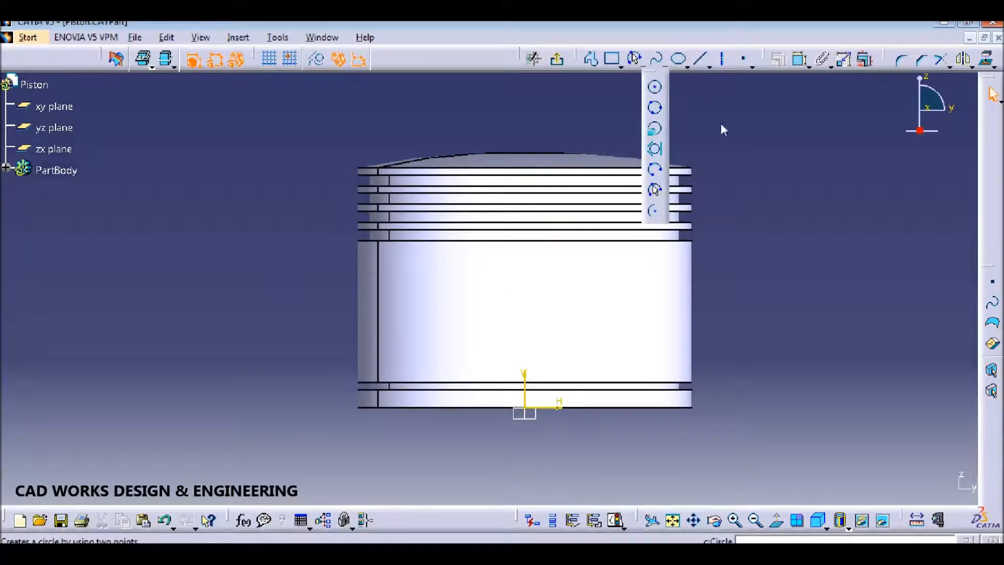
left_click(524, 315)
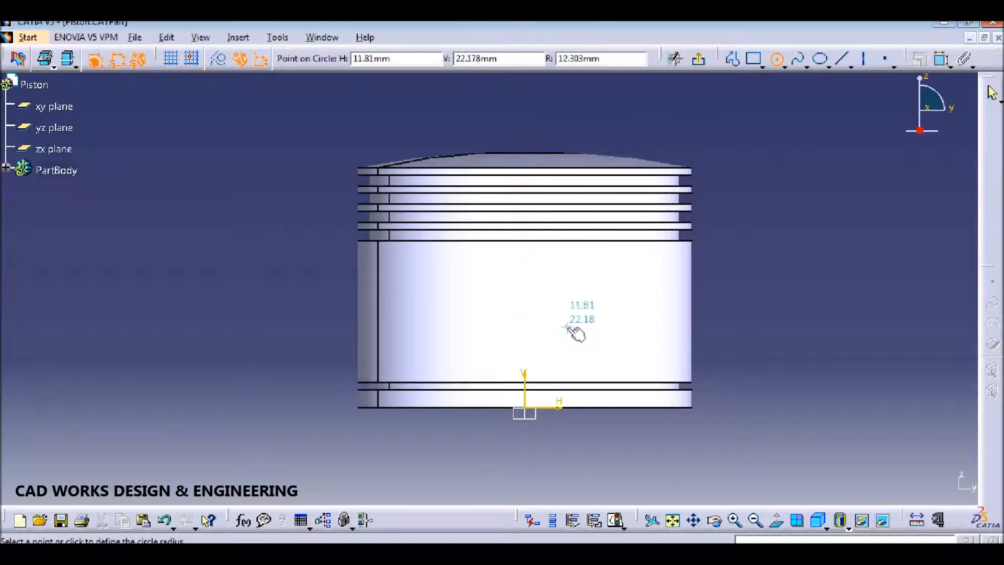
left_click(568, 328)
Step: Constrain the circle to 36 diameter, centre 65 above the bottom edge, and exit the sketch
left_click(801, 60)
left_click(714, 277)
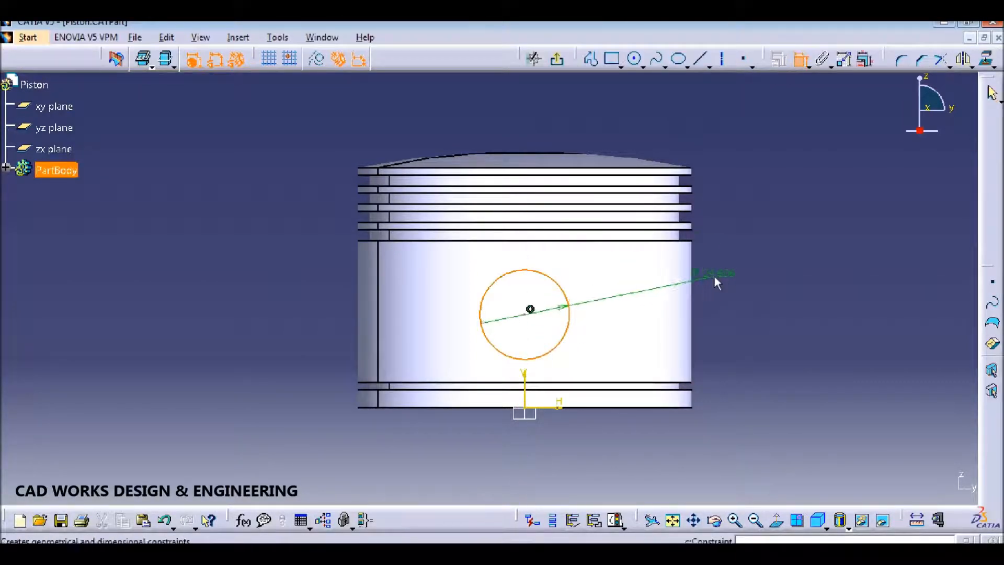
left_click(737, 271)
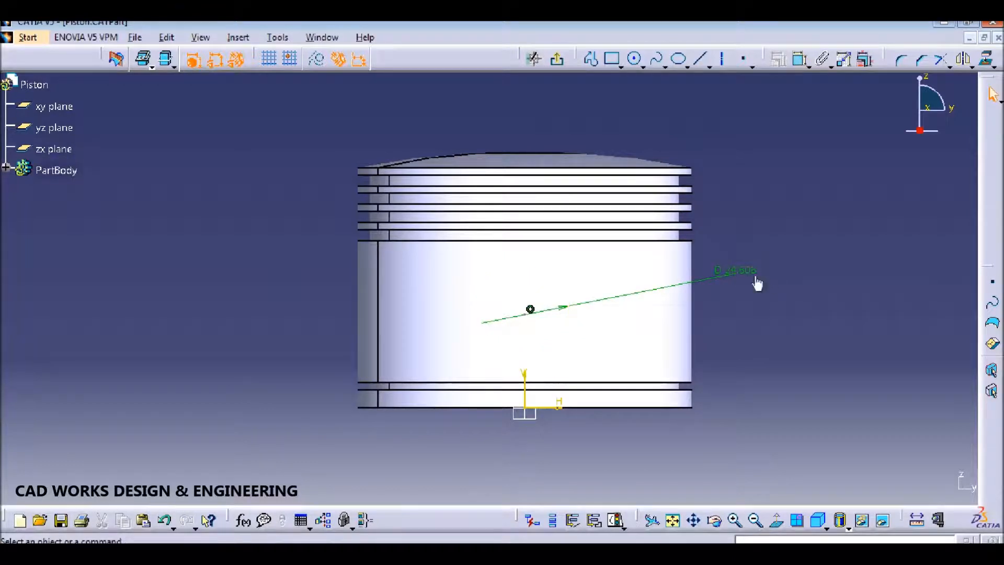
double_click(739, 270)
type("36")
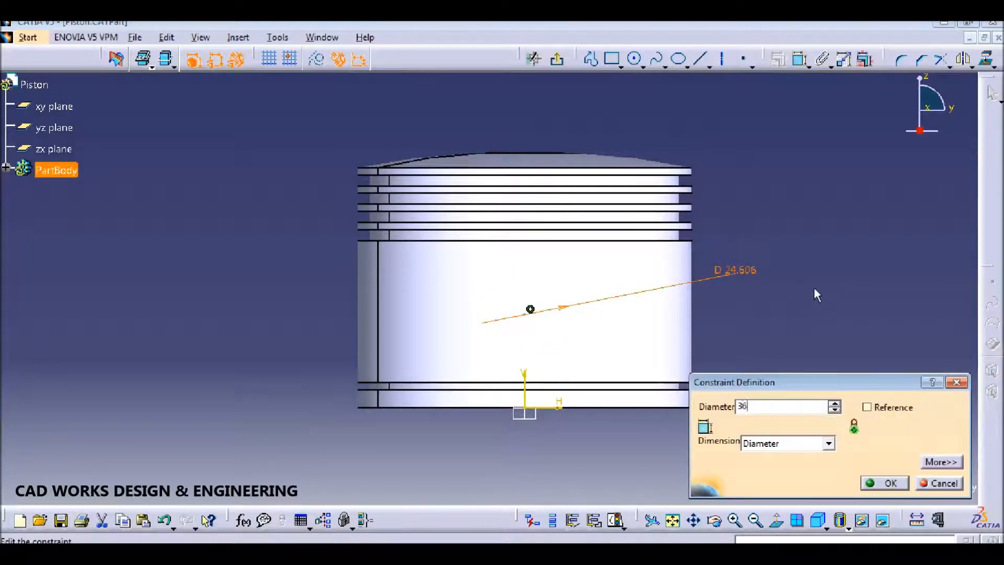
key("Return")
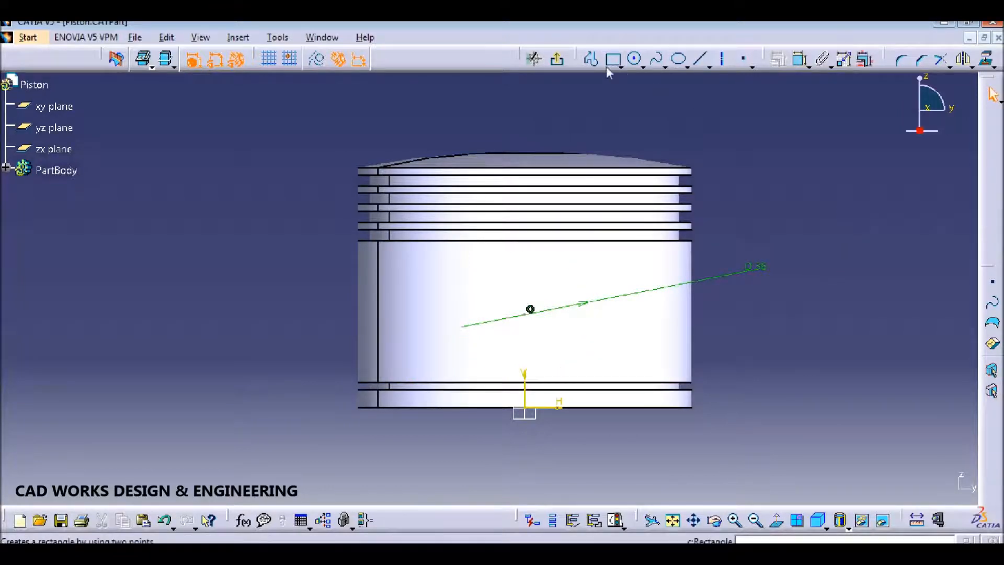
left_click(800, 59)
left_click(622, 407)
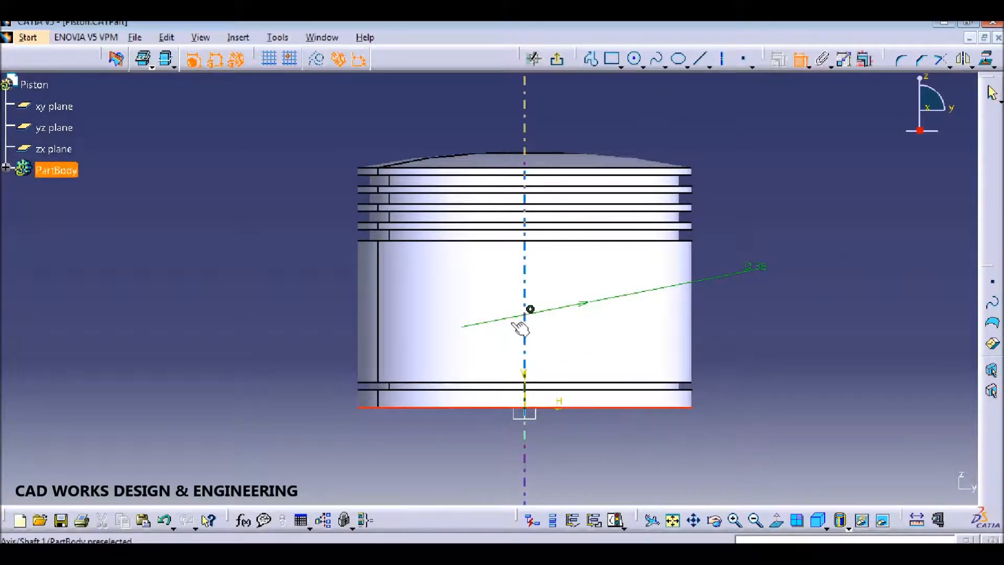
left_click(530, 309)
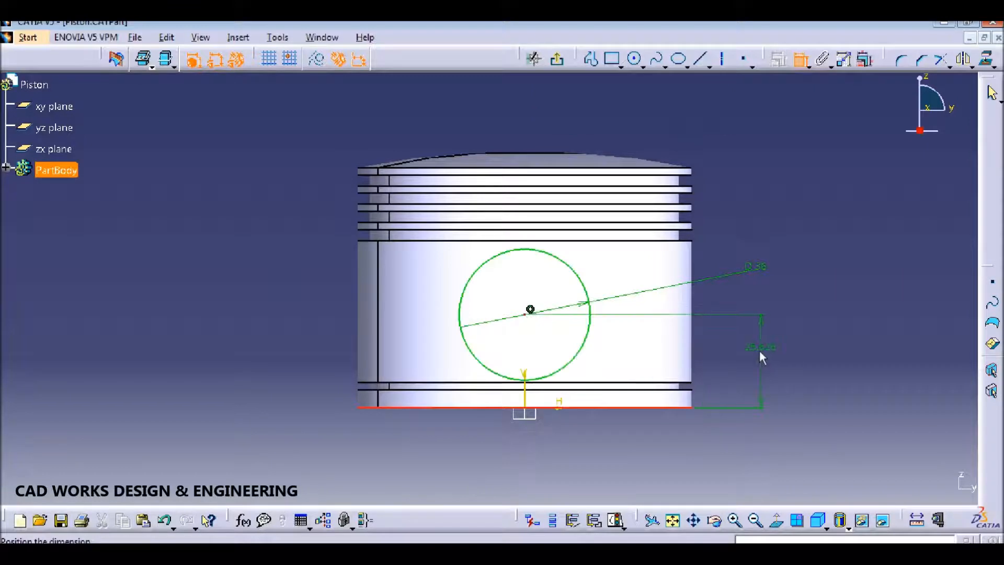
left_click(760, 350)
double_click(753, 339)
type("65")
key("Return")
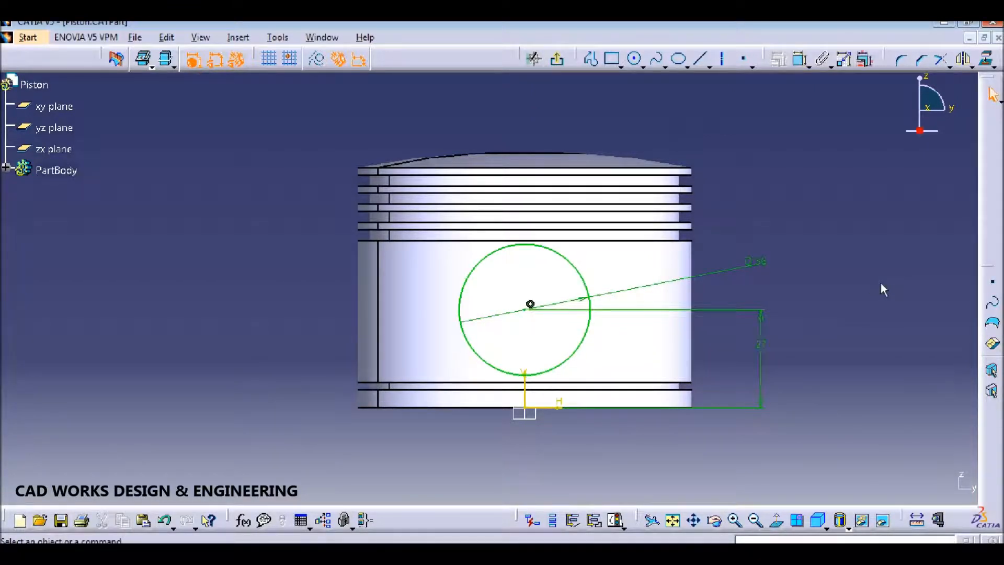
left_click(557, 59)
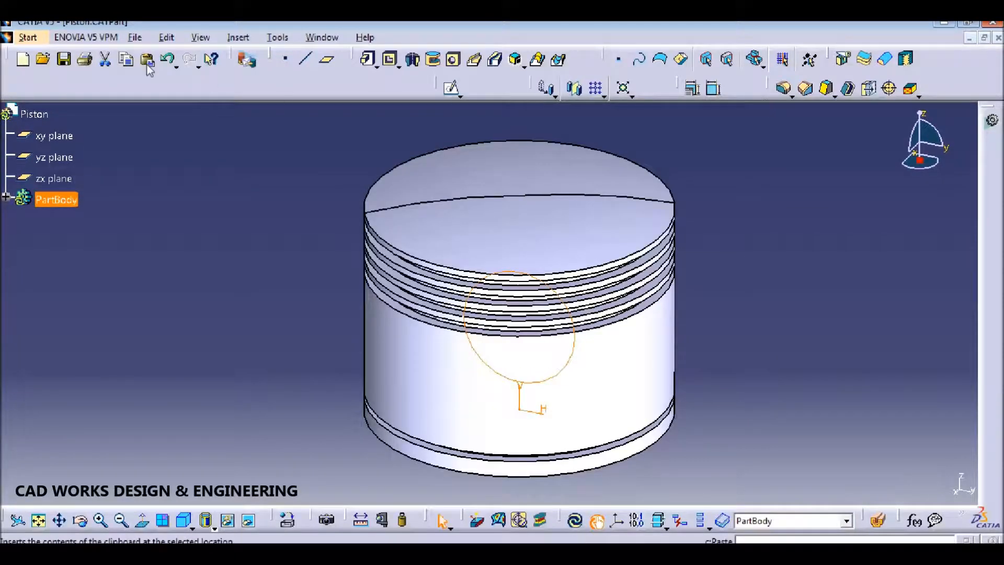
Step: Pad Sketch.2 42 mm with mirrored extent into the pin boss and save the part
left_click(369, 59)
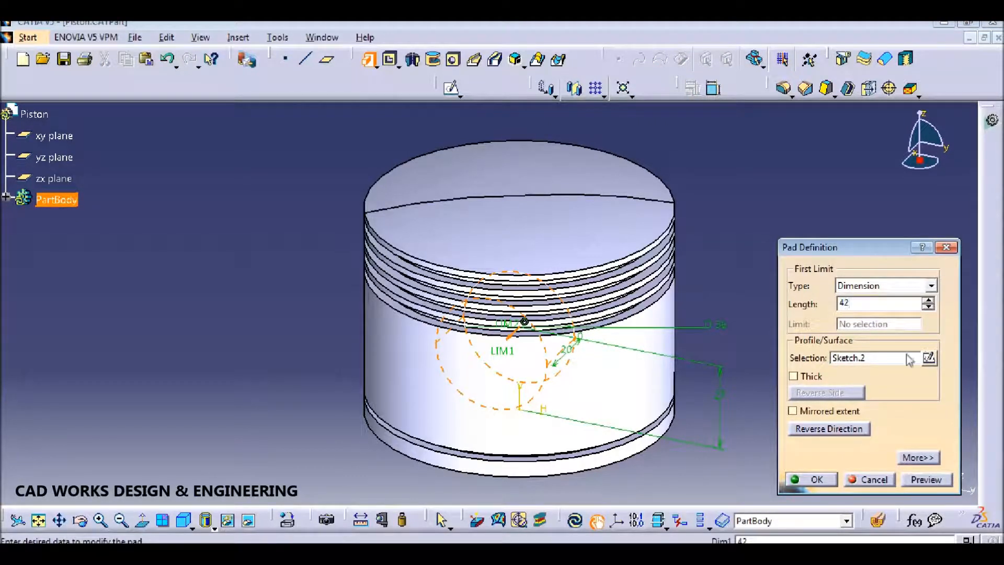
key("Return")
middle_click_drag(635, 395, 504, 357)
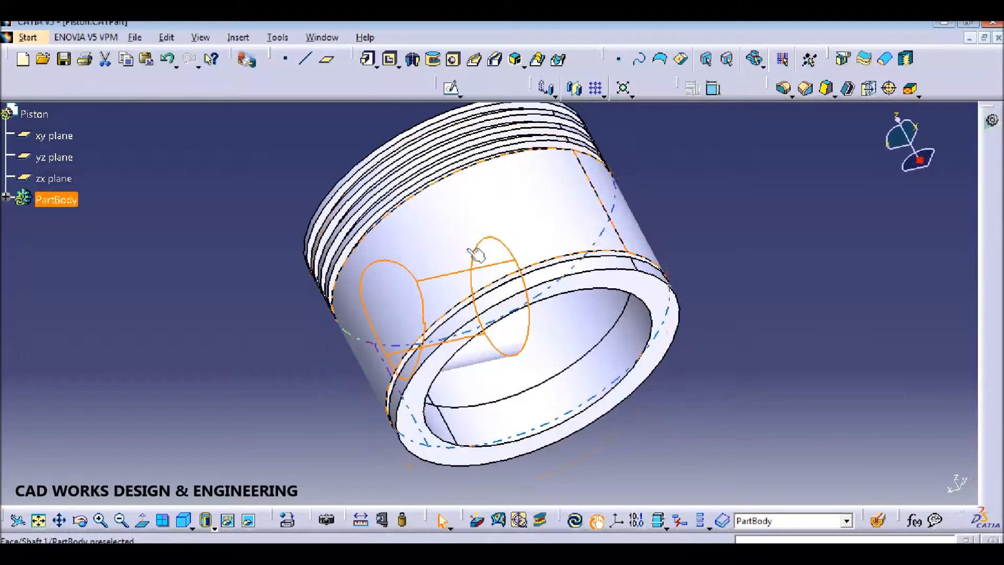
double_click(503, 357)
left_click(805, 413)
middle_click_drag(570, 420, 515, 326)
left_click(913, 480)
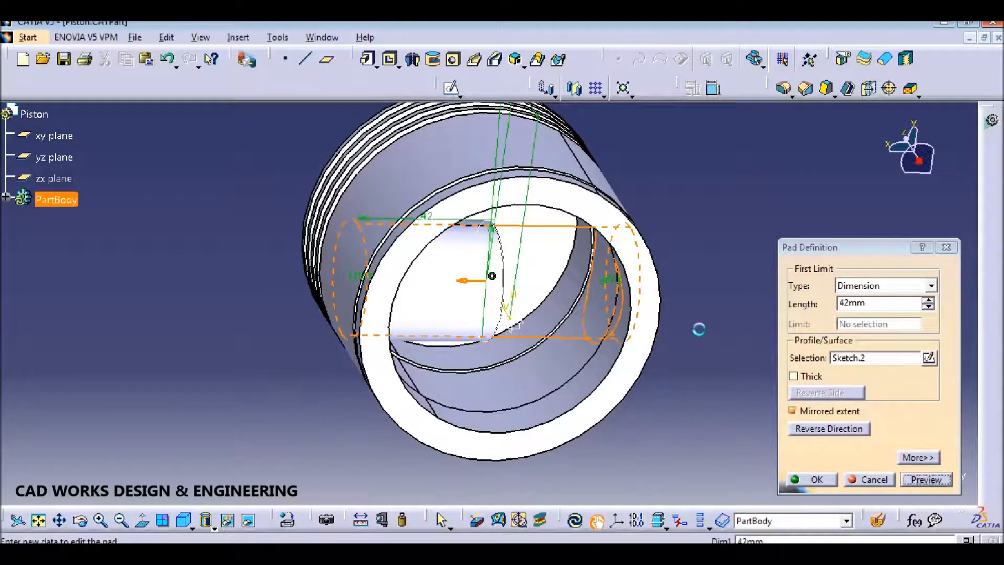
left_click(827, 485)
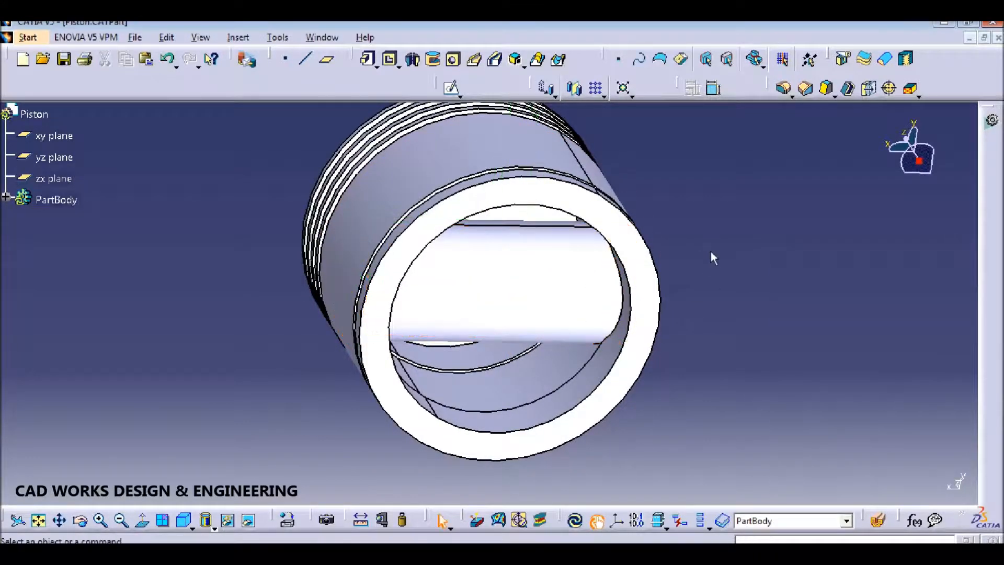
key("ctrl+s")
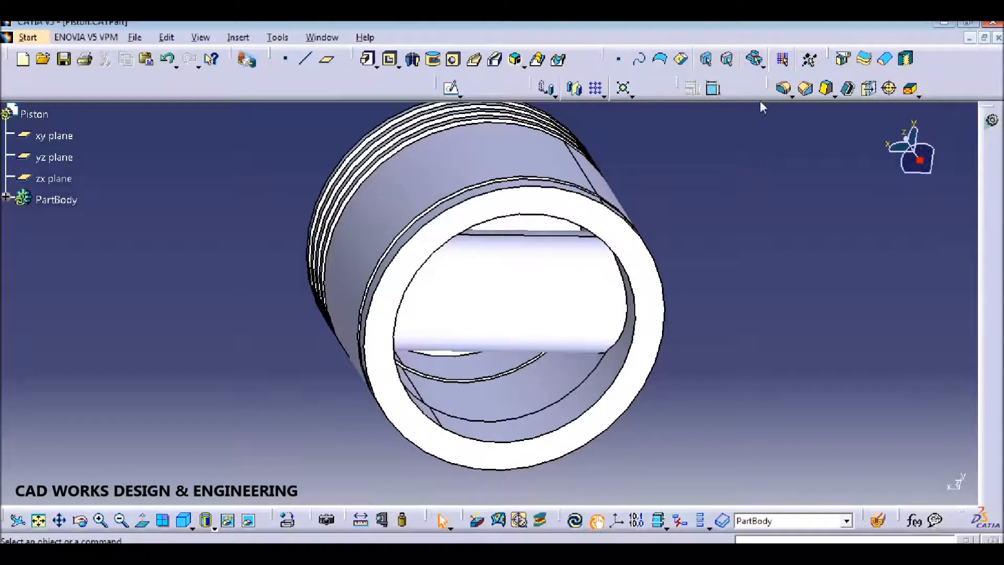
Step: Start a sketch on the zx plane and draw a circle centred on the vertical axis
left_click(451, 88)
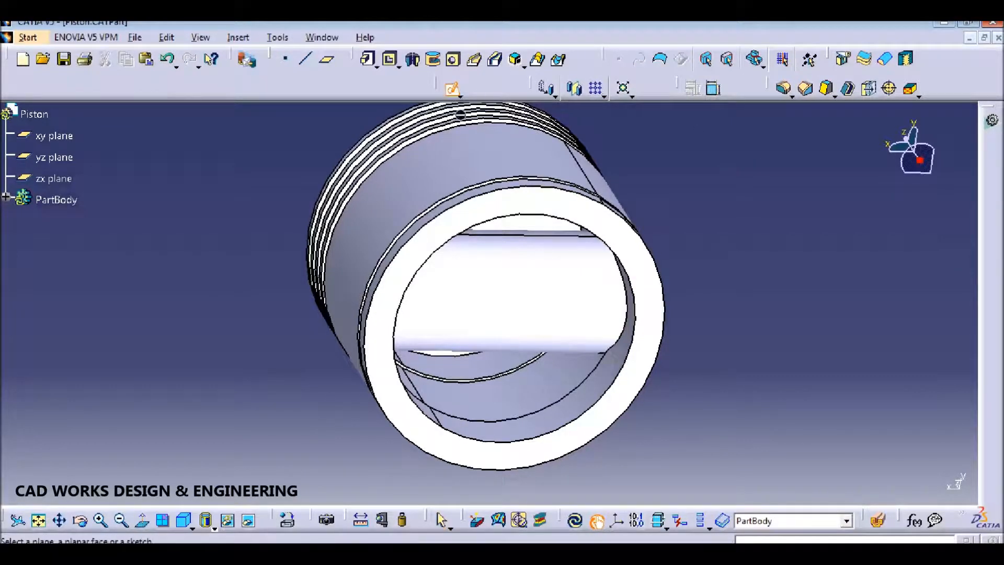
left_click(67, 177)
left_click(634, 60)
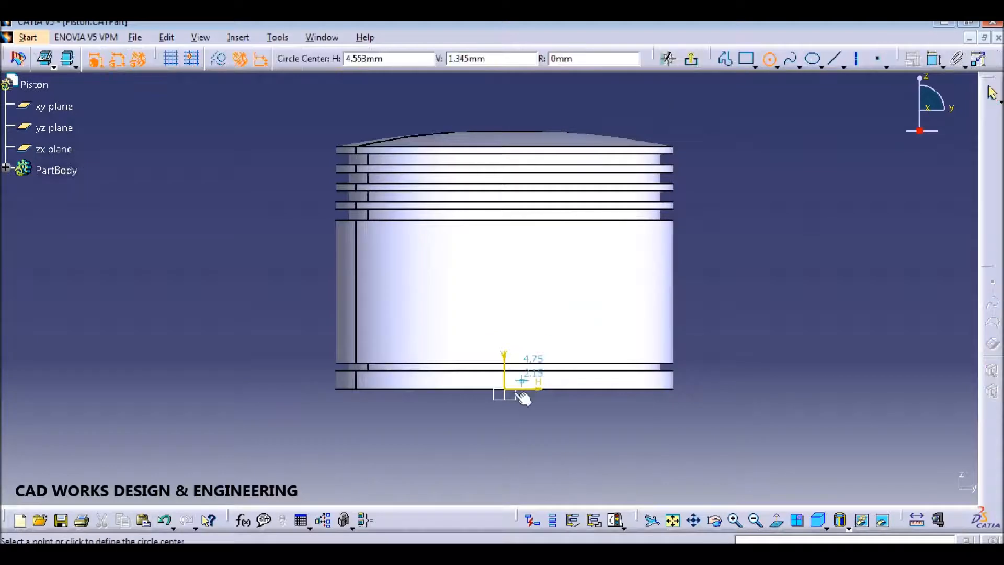
left_click(504, 292)
left_click(560, 309)
Step: Set the circle diameter to 37 and its centre 27 above the bottom edge, then exit
left_click(801, 59)
left_click(555, 281)
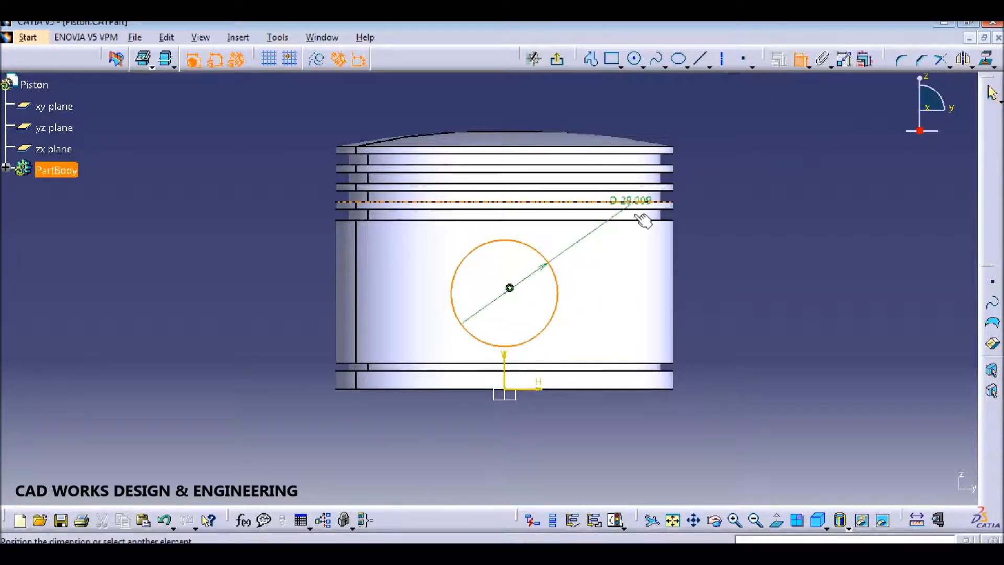
left_click(742, 239)
double_click(749, 235)
type("37")
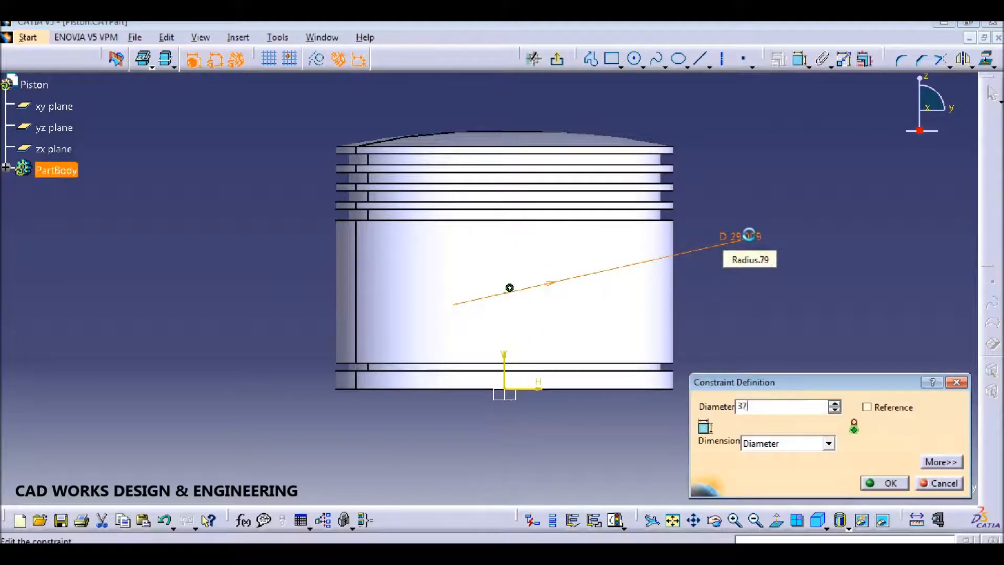
key("Return")
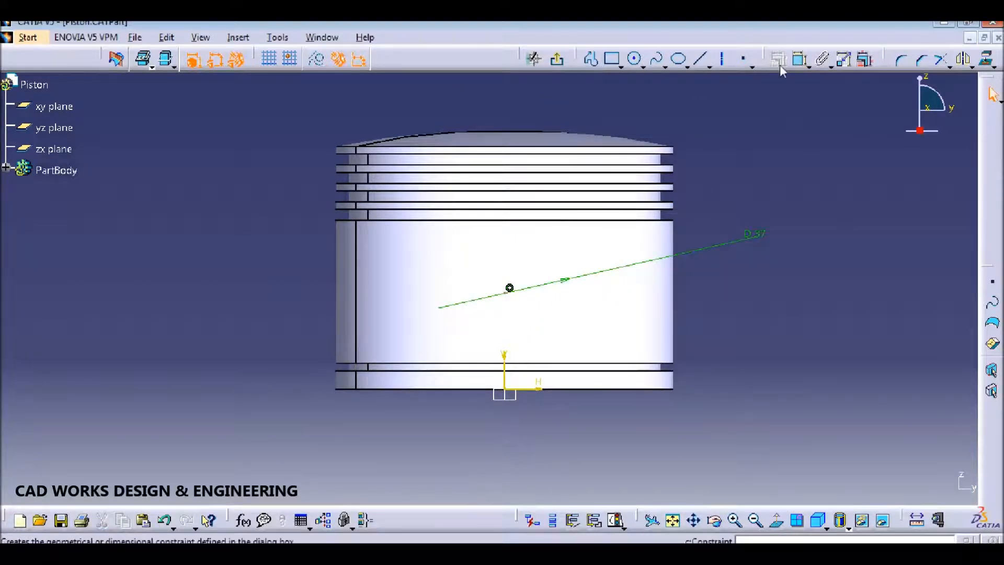
left_click(510, 292)
left_click(786, 338)
double_click(796, 338)
type("27")
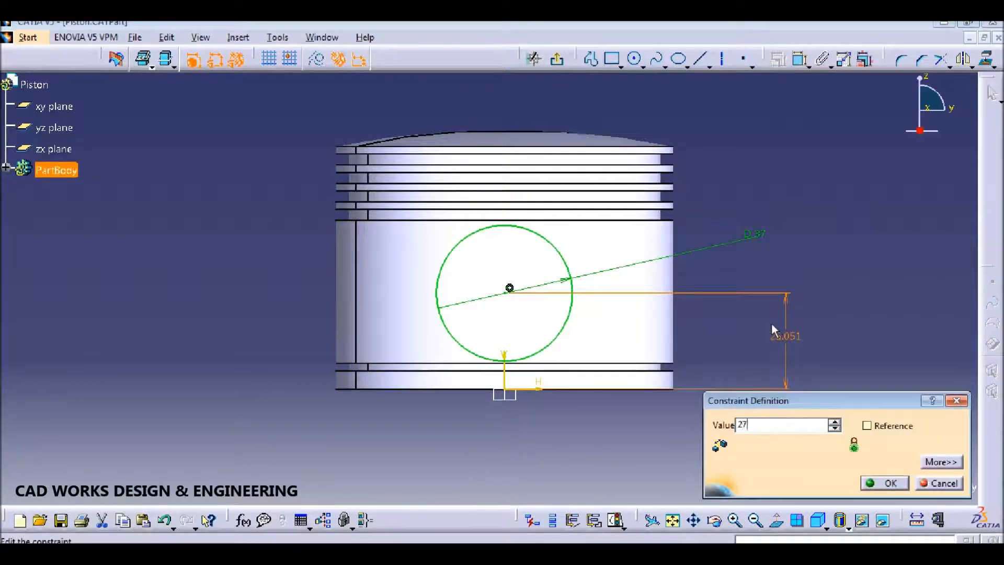
key("Return")
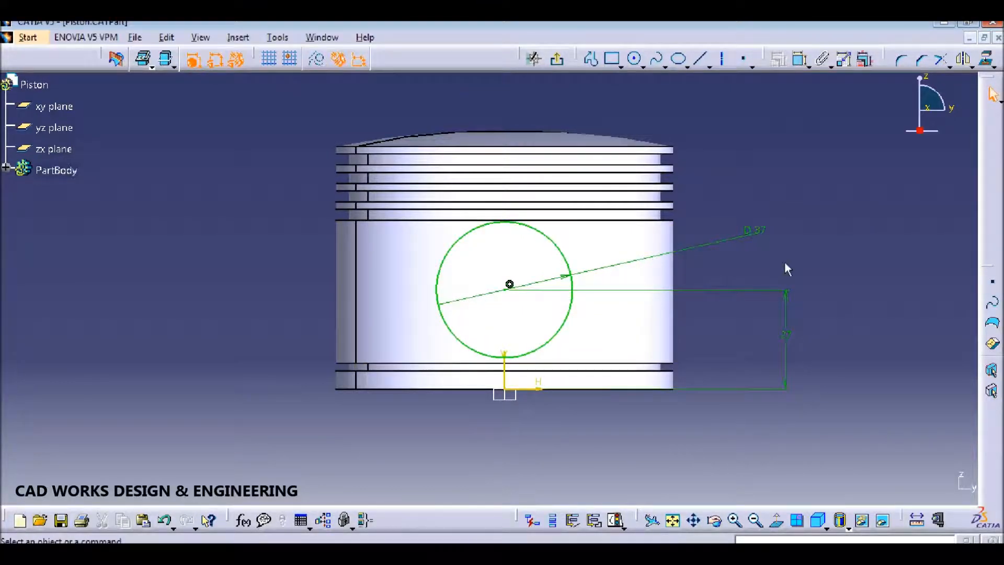
left_click(557, 60)
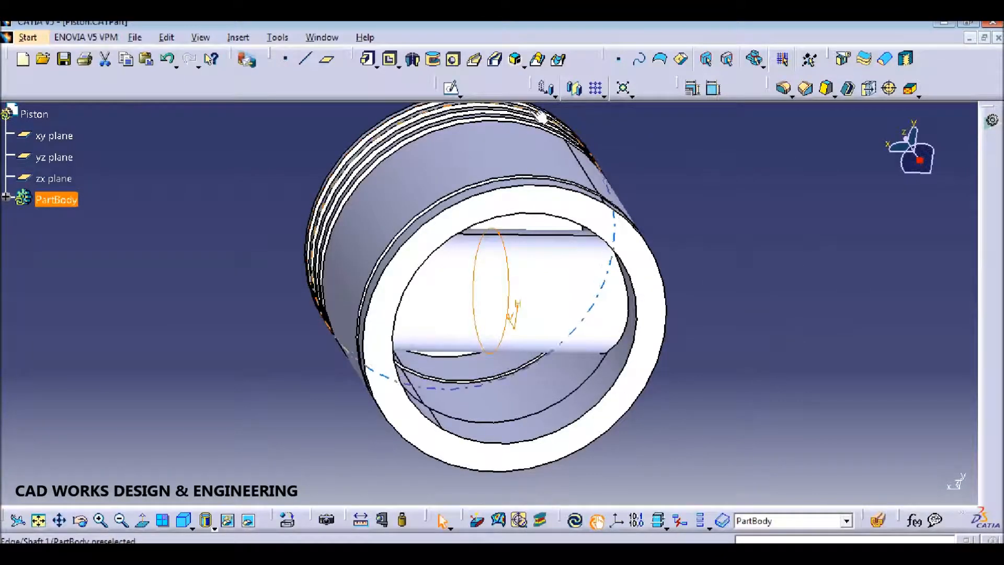
Step: Pocket Sketch.3 25 mm deep with mirrored extent through the boss and save
left_click(390, 59)
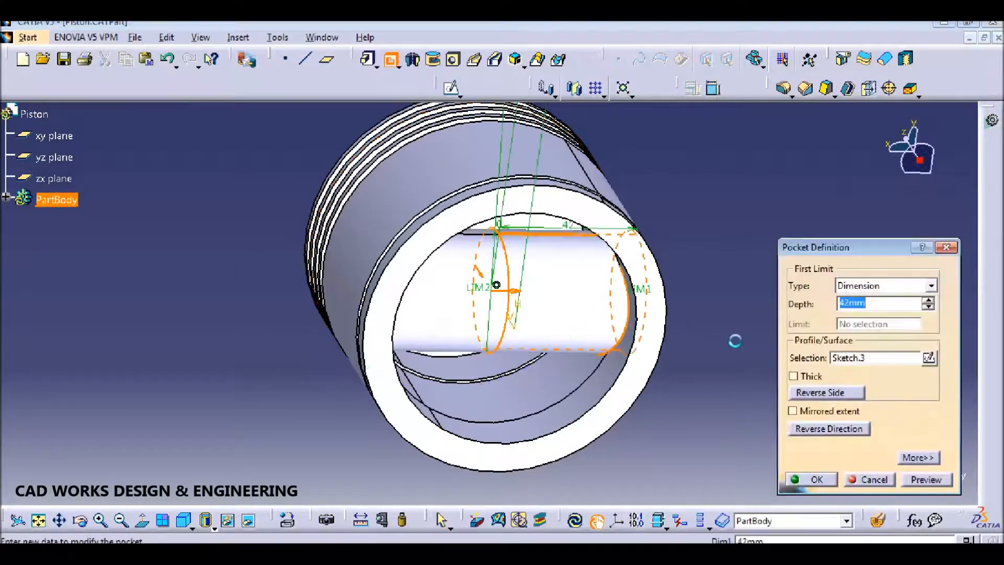
type("25")
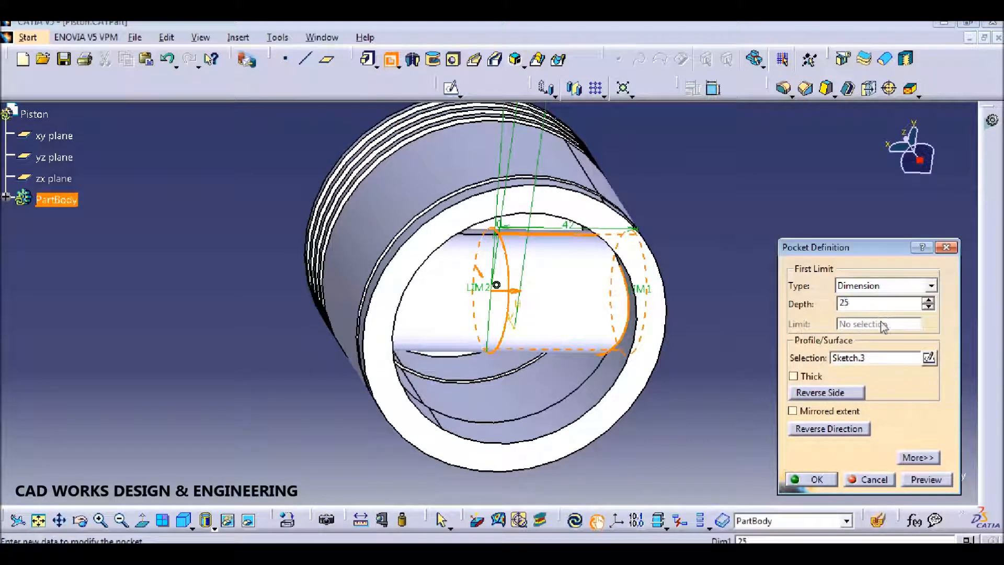
left_click(828, 411)
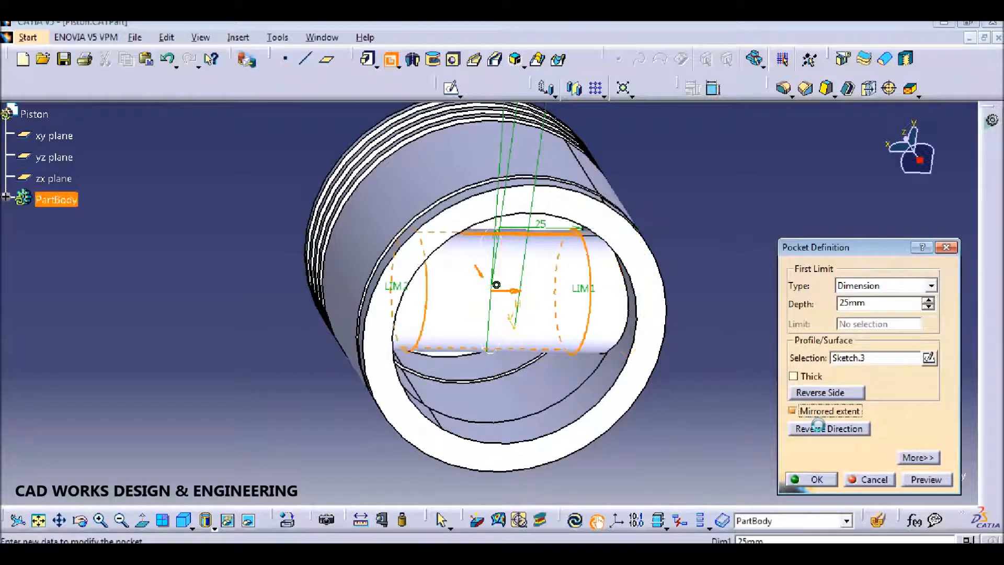
left_click(835, 478)
key("ctrl+s")
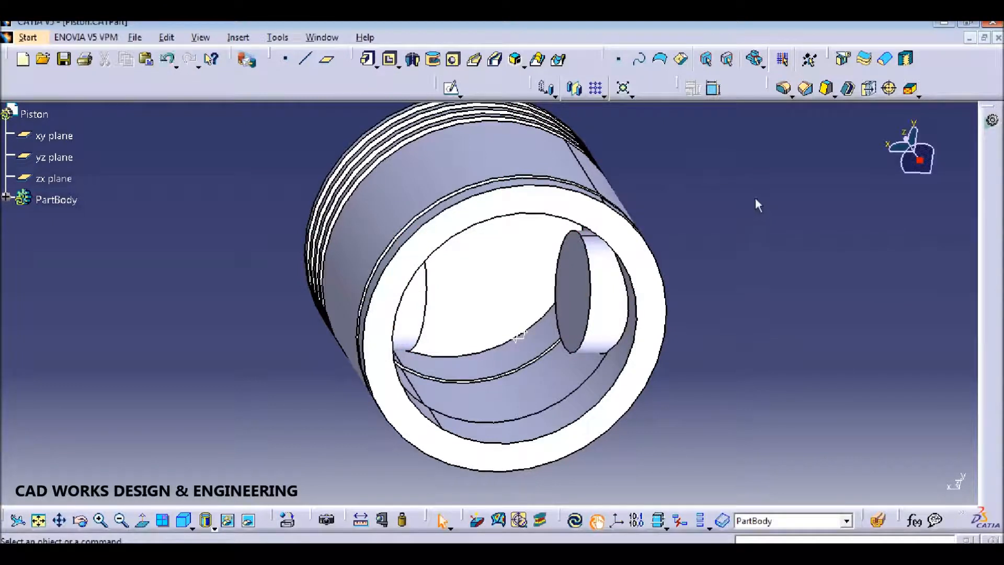
Step: Create a new reference plane offset from the yz plane
left_click(327, 58)
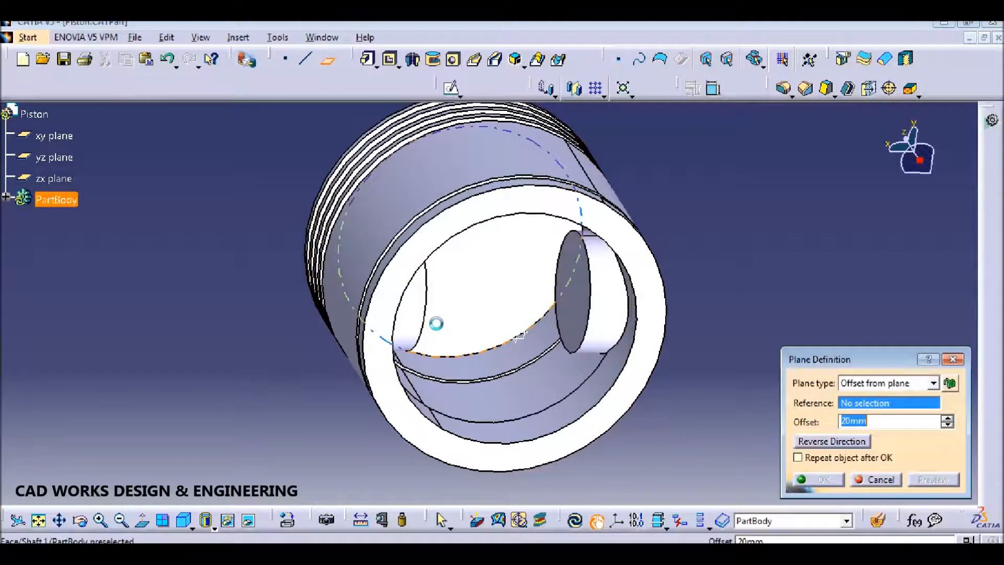
left_click(54, 156)
type("50")
key("Return")
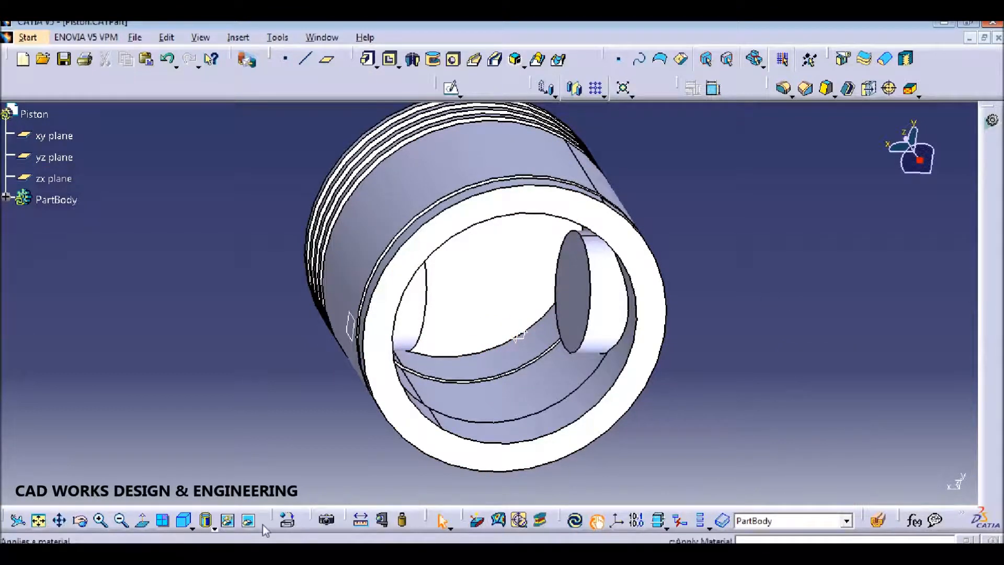
Step: Switch to the Bottom view of the piston
left_click(214, 529)
left_click(214, 528)
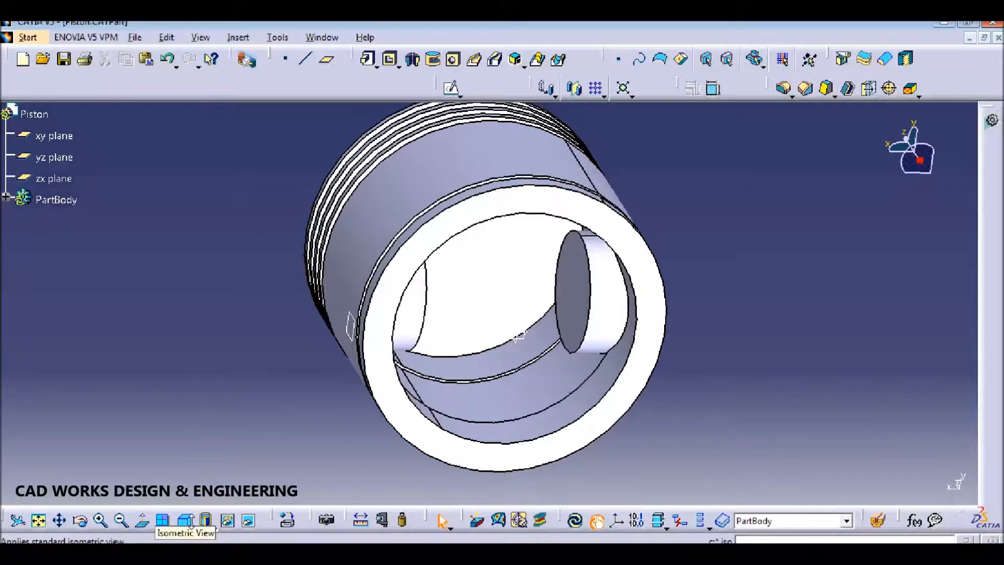
left_click(190, 522)
left_click(205, 514)
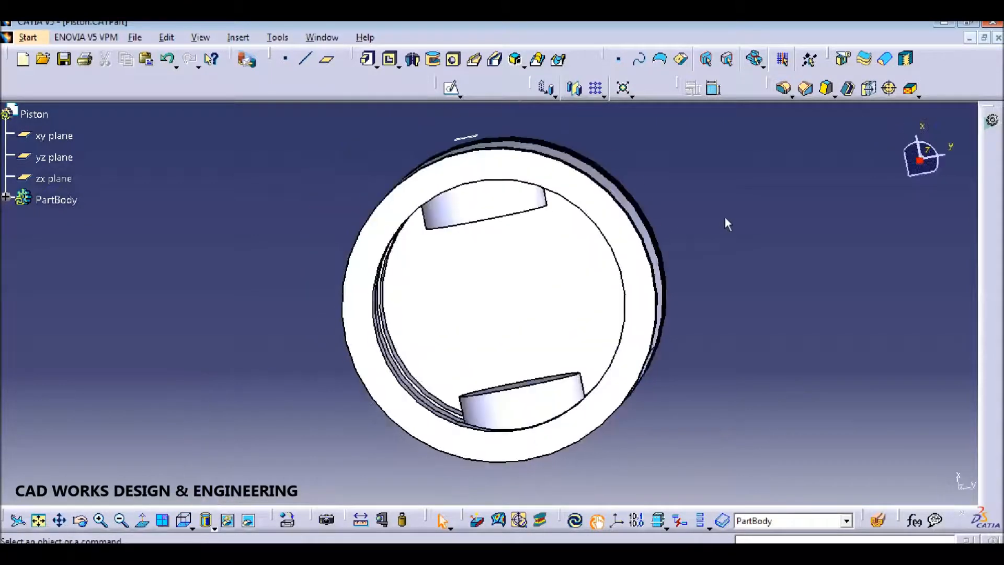
left_click(460, 95)
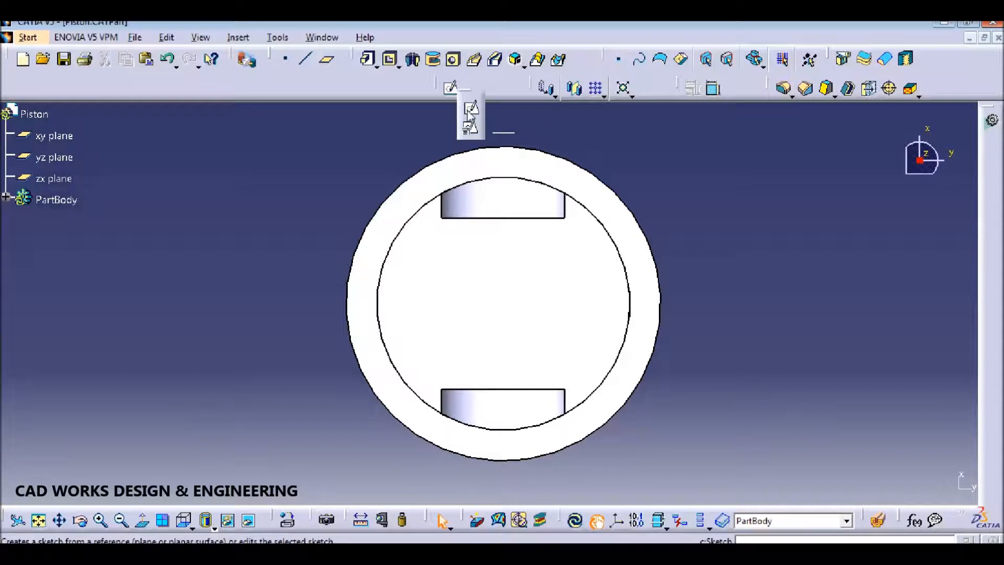
Step: Start a sketch on the new offset plane and draw a circle on the vertical axis
left_click(471, 108)
left_click(503, 133)
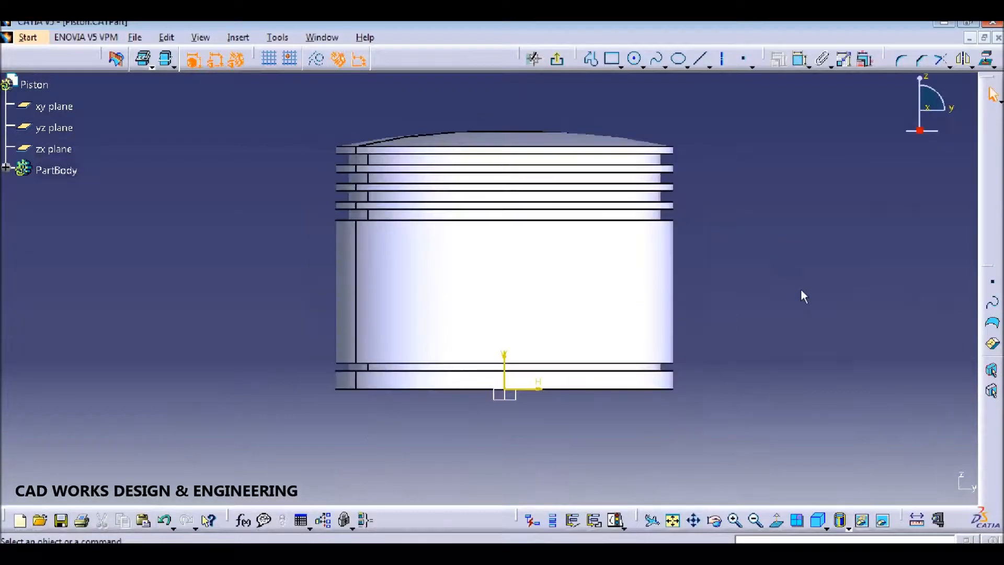
left_click(634, 58)
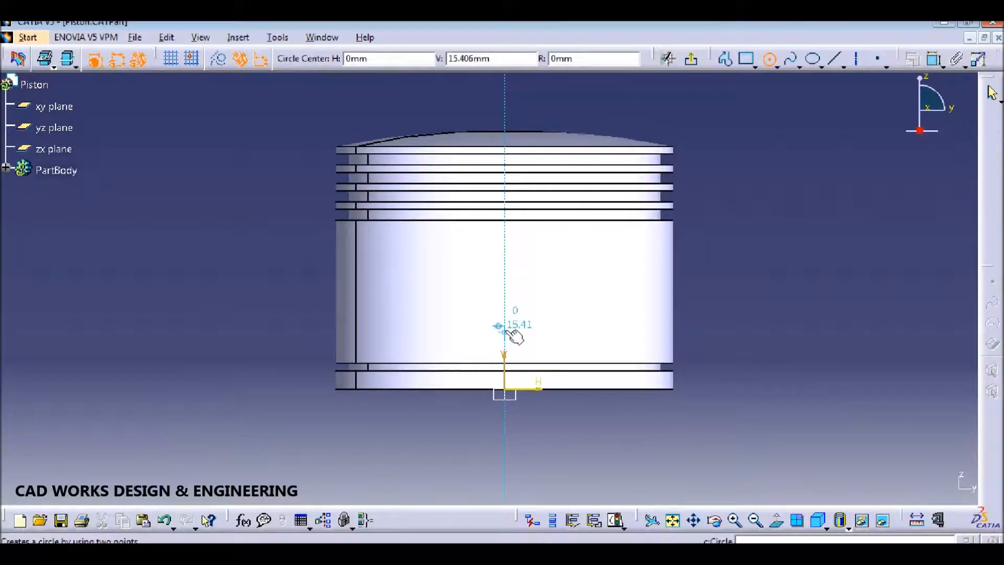
left_click(505, 305)
left_click(567, 318)
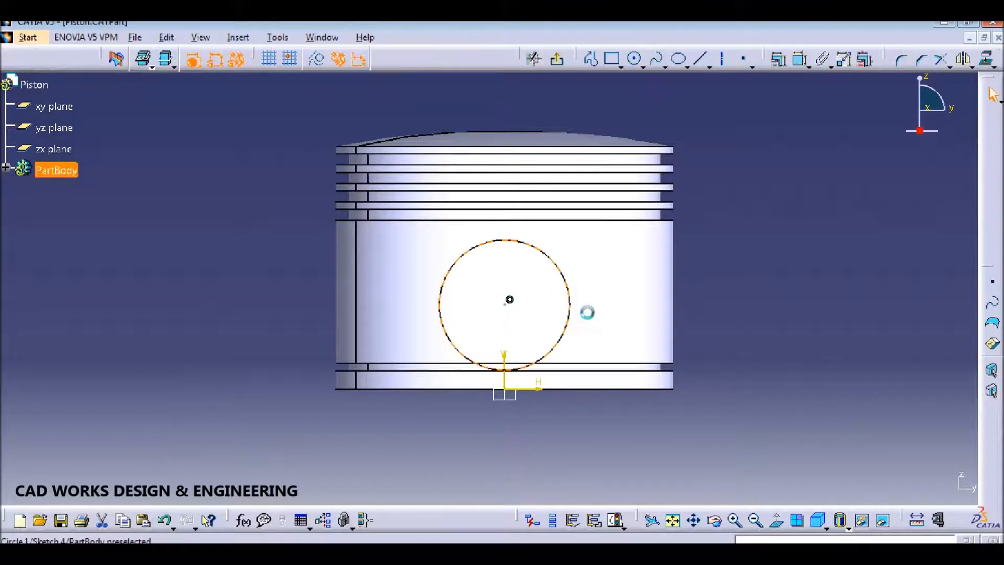
left_click_drag(558, 262, 556, 246)
left_click(796, 264)
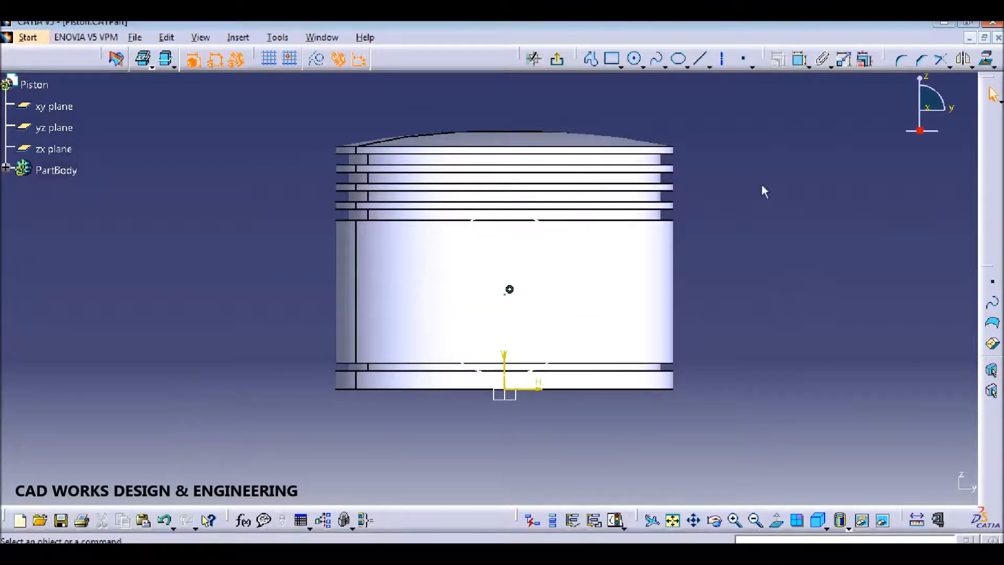
Step: Dimension the circle's diameter as 37
left_click(800, 59)
left_click(582, 258)
left_click(756, 287)
double_click(743, 273)
type("37")
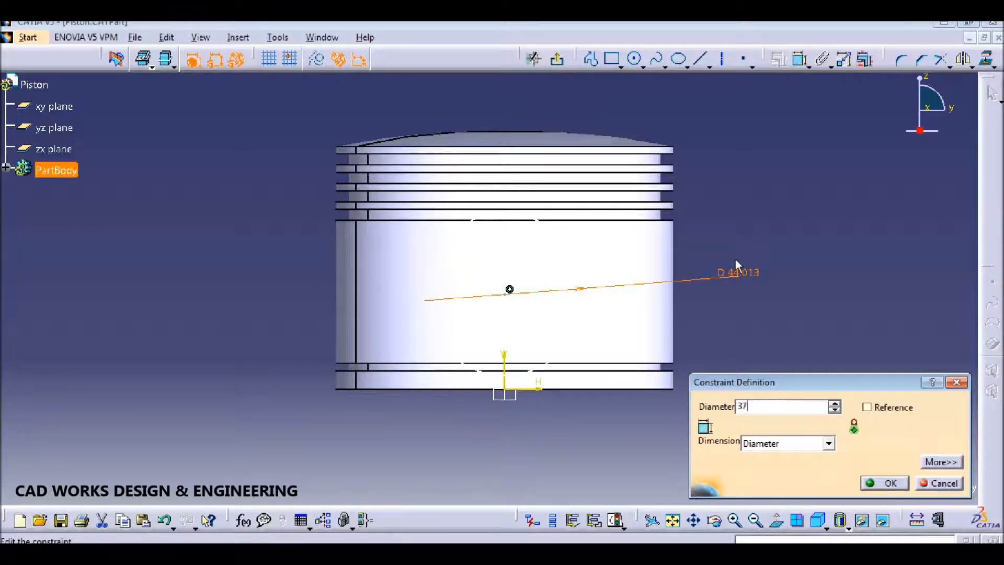
key("BackSpace")
key("BackSpace")
type("22")
key("BackSpace")
key("BackSpace")
type("37")
key("Return")
left_click(760, 206)
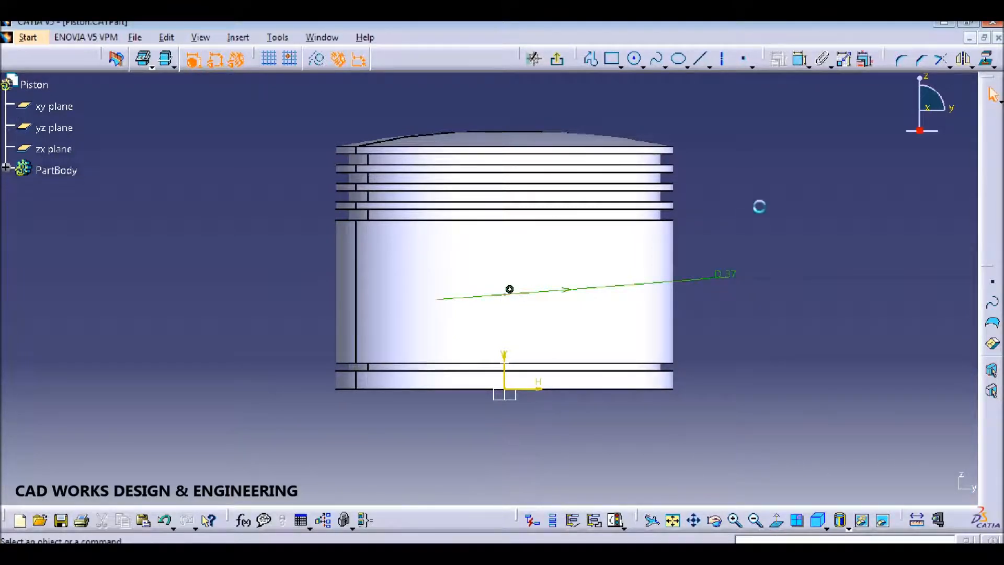
Step: Constrain the circle centre 27 above the piston's bottom edge
left_click(801, 59)
left_click(601, 389)
left_click(510, 290)
left_click(754, 324)
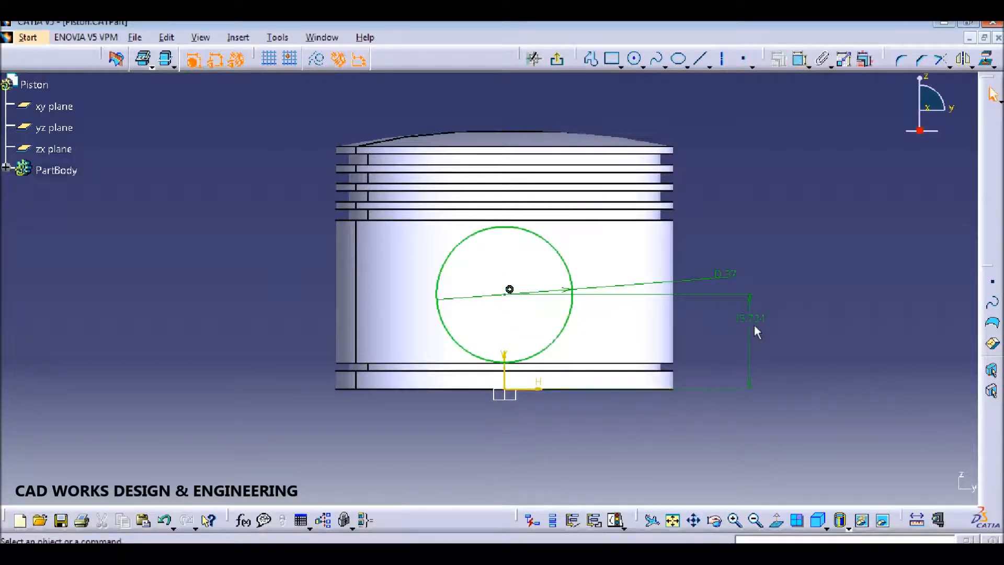
double_click(760, 325)
type("27")
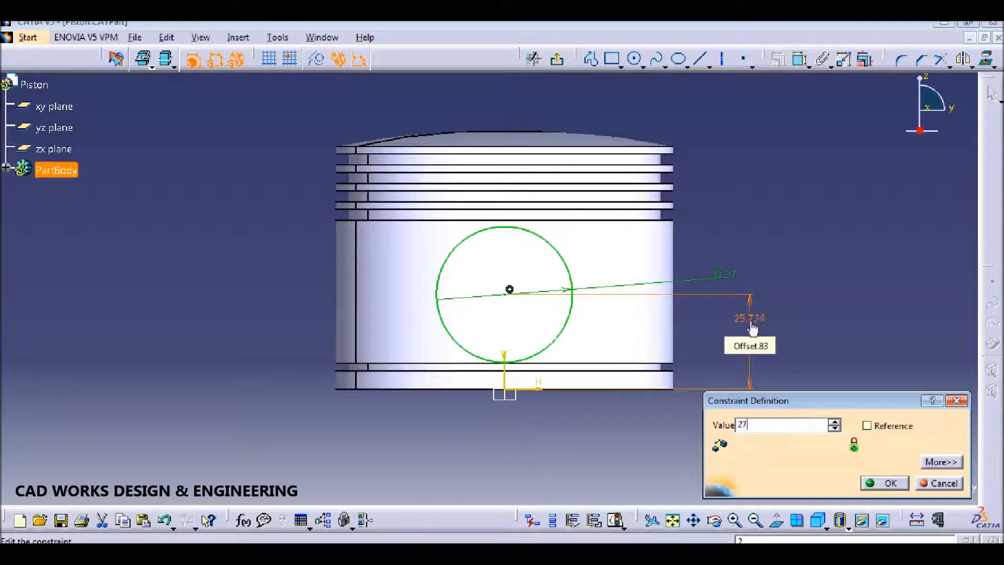
key("Return")
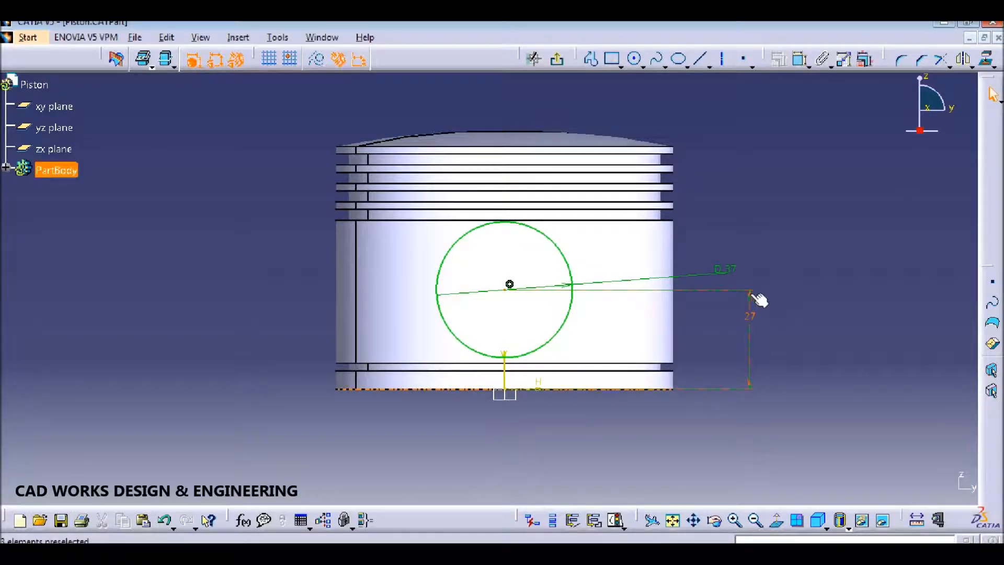
Step: Change the circle diameter to 36.5 and return to the 3D part
double_click(739, 274)
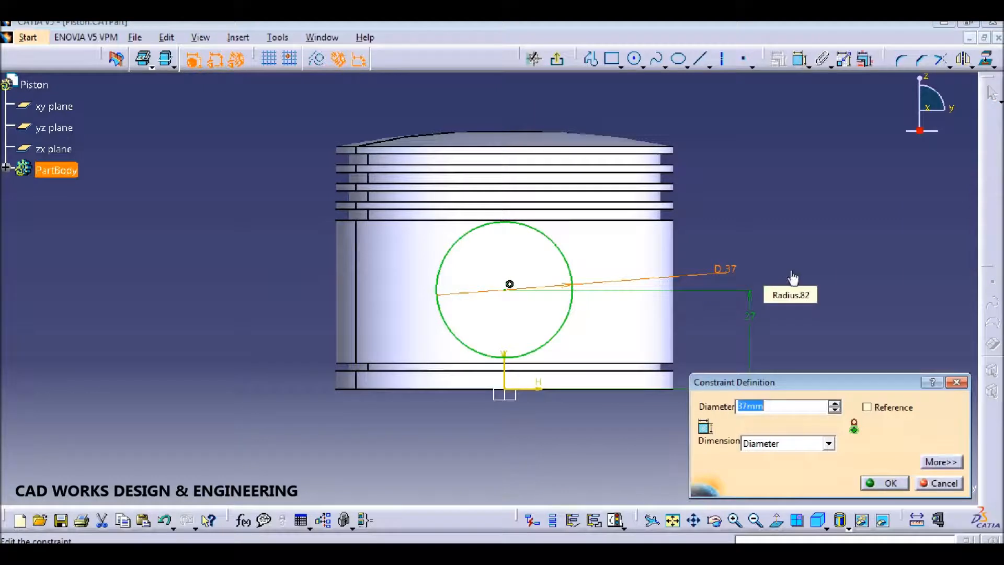
type("36.5")
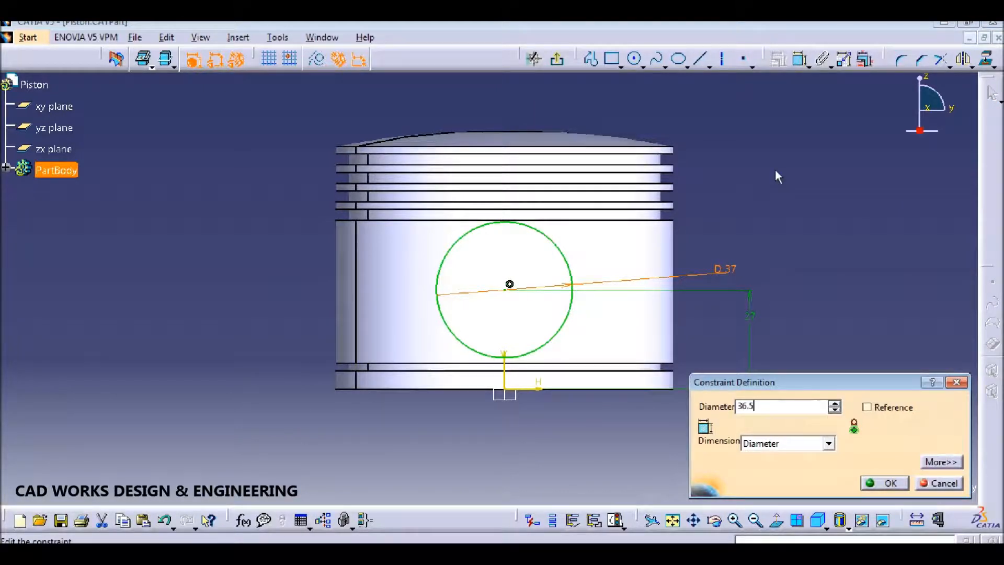
key("Return")
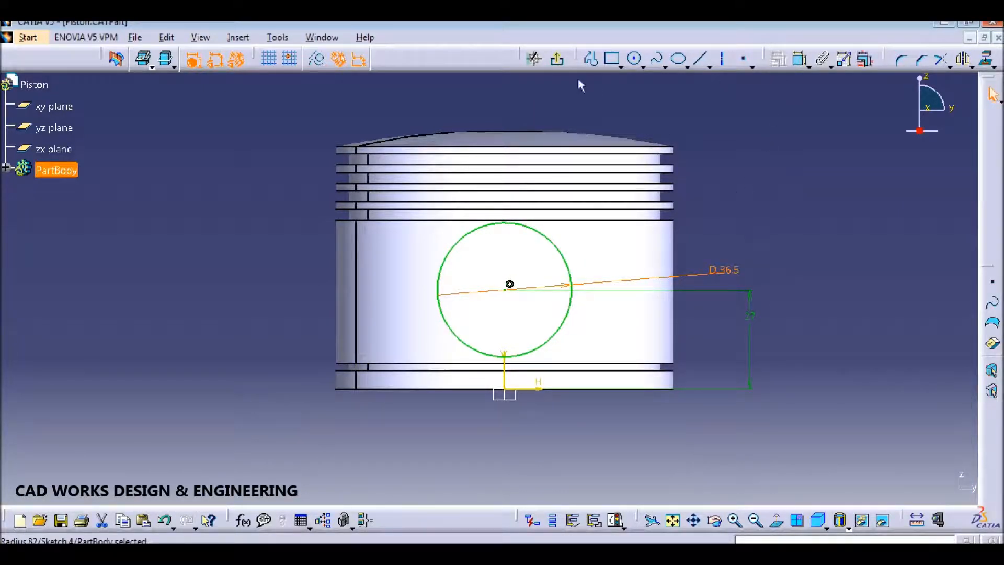
left_click(557, 58)
middle_click_drag(583, 312, 673, 168)
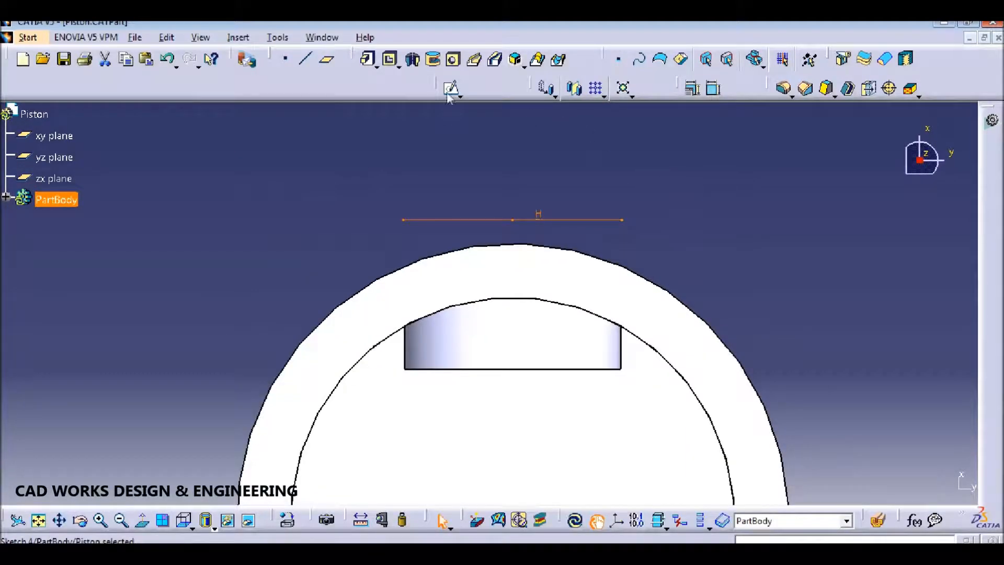
Step: Pad Sketch.4 in the reversed direction, then edit Pad.2's length to 9 mm
left_click(369, 58)
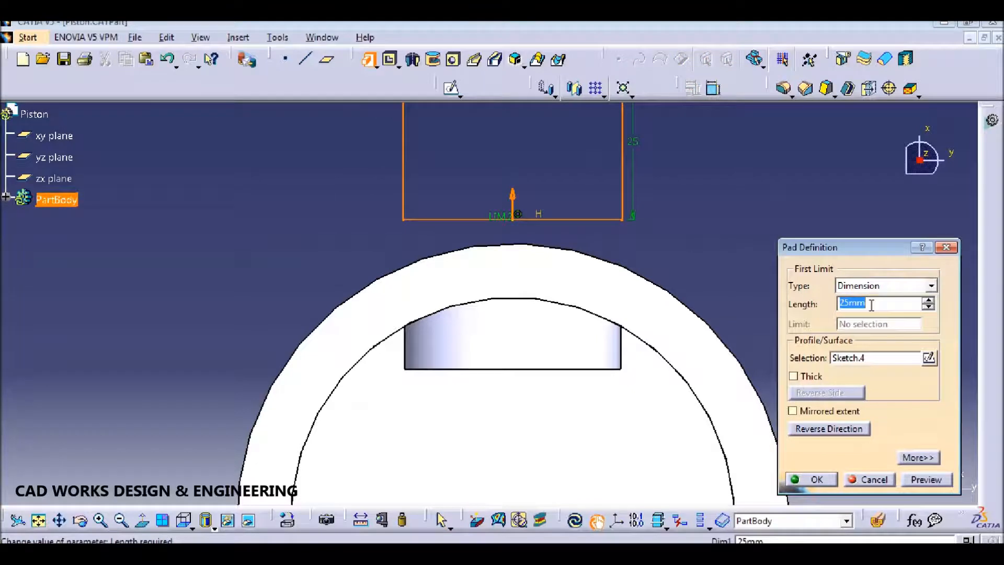
type("8")
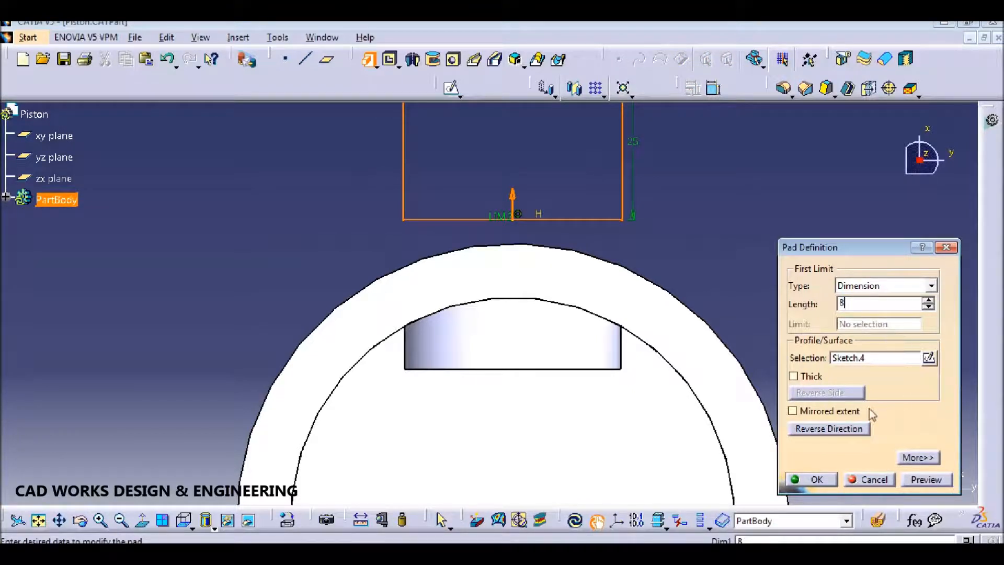
left_click(829, 429)
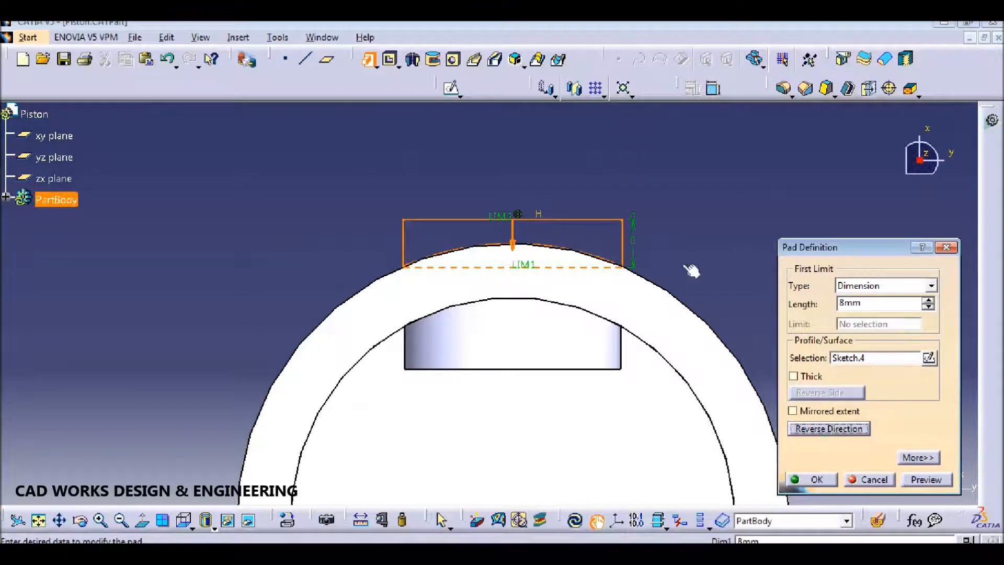
double_click(871, 304)
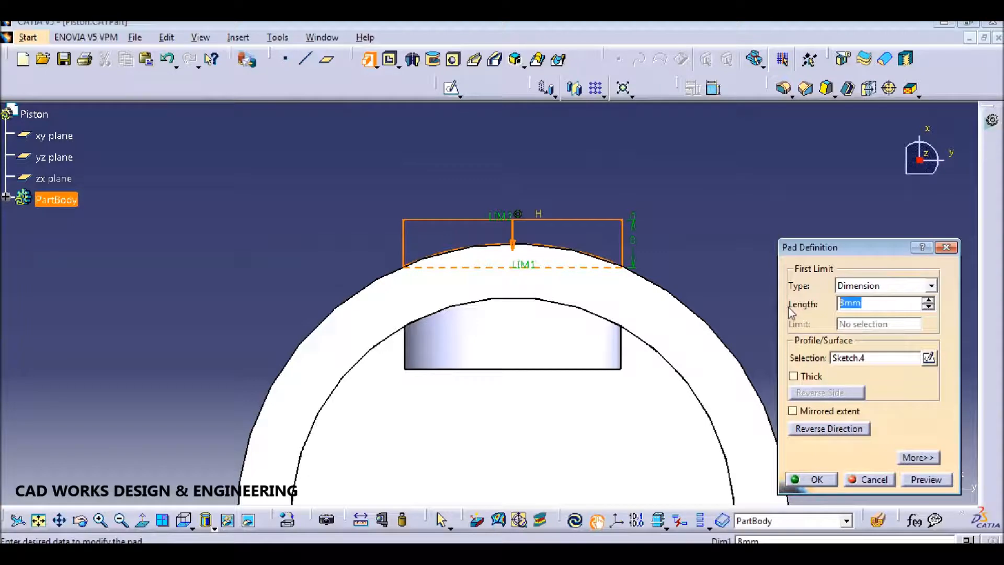
key("Return")
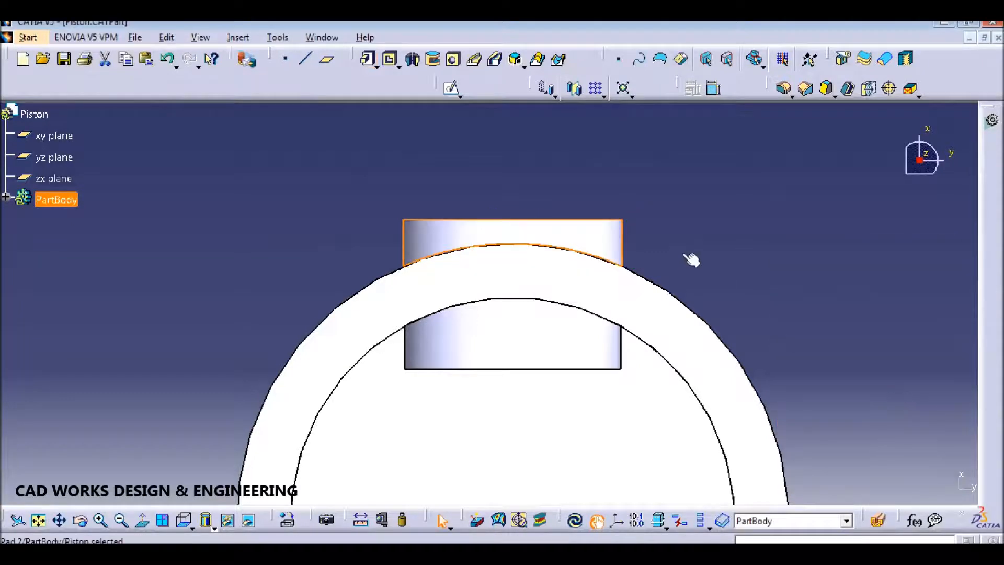
double_click(621, 231)
left_click(940, 483)
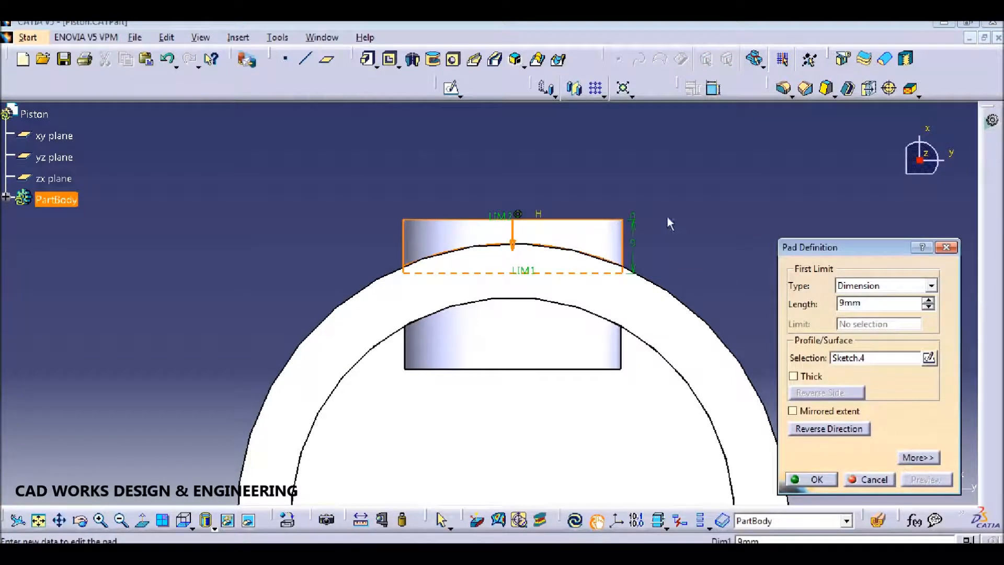
key("Return")
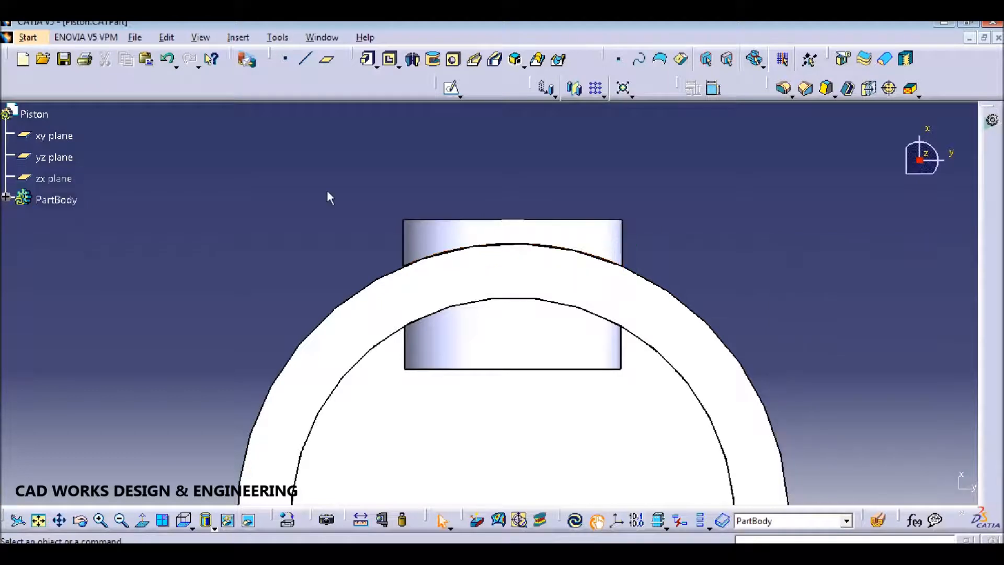
Step: Delete Pad.2 from the tree while keeping Sketch.4
left_click(6, 197)
left_click(64, 371)
key("Delete")
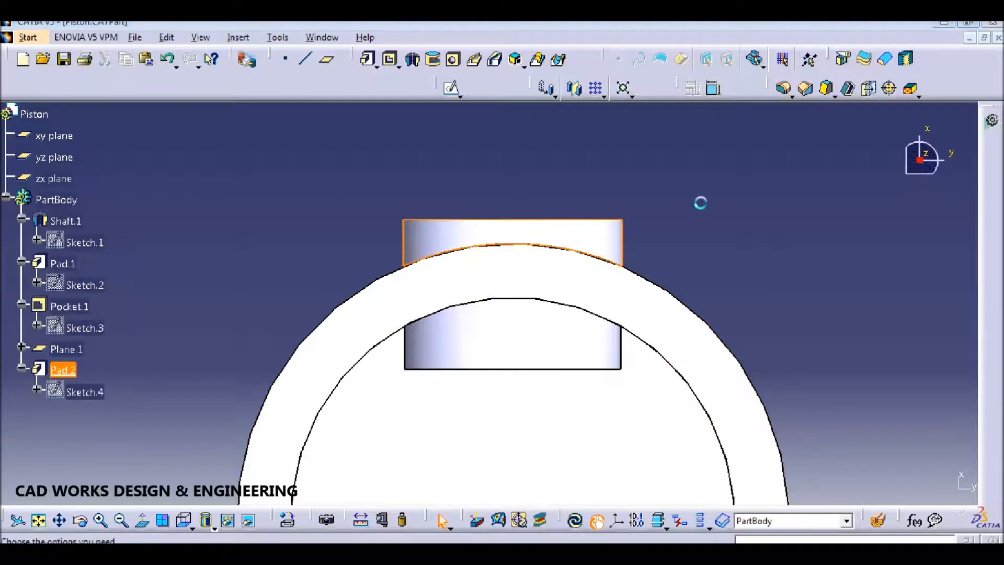
left_click(813, 458)
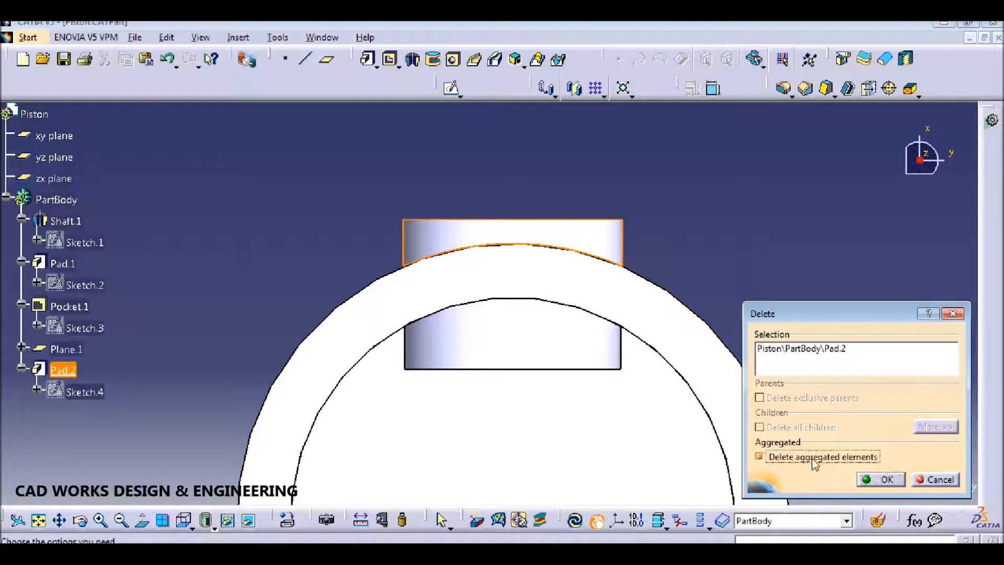
left_click(887, 479)
Step: Cut Pocket.2 from Sketch.4 and orbit the piston to inspect the side recess
left_click(390, 58)
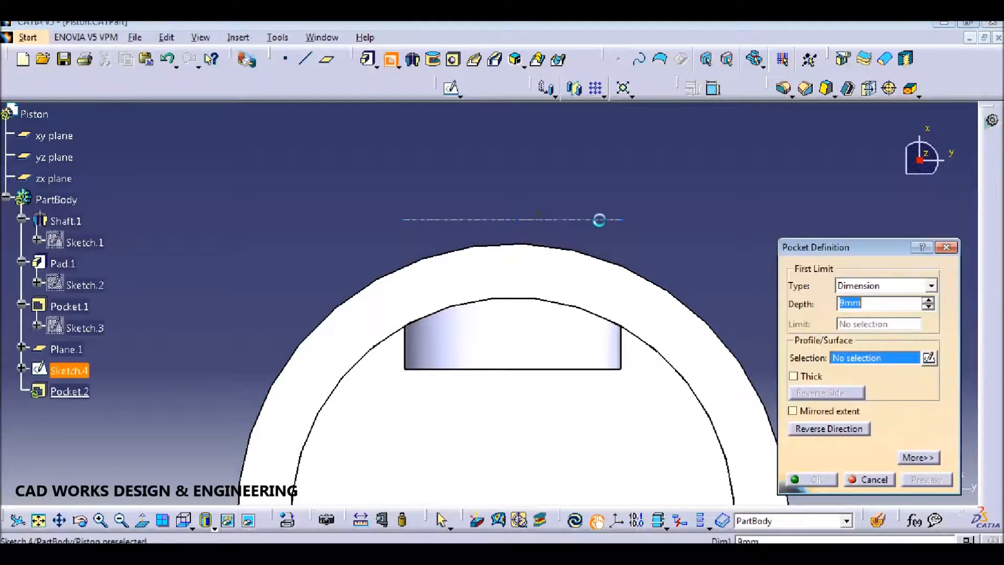
left_click(810, 480)
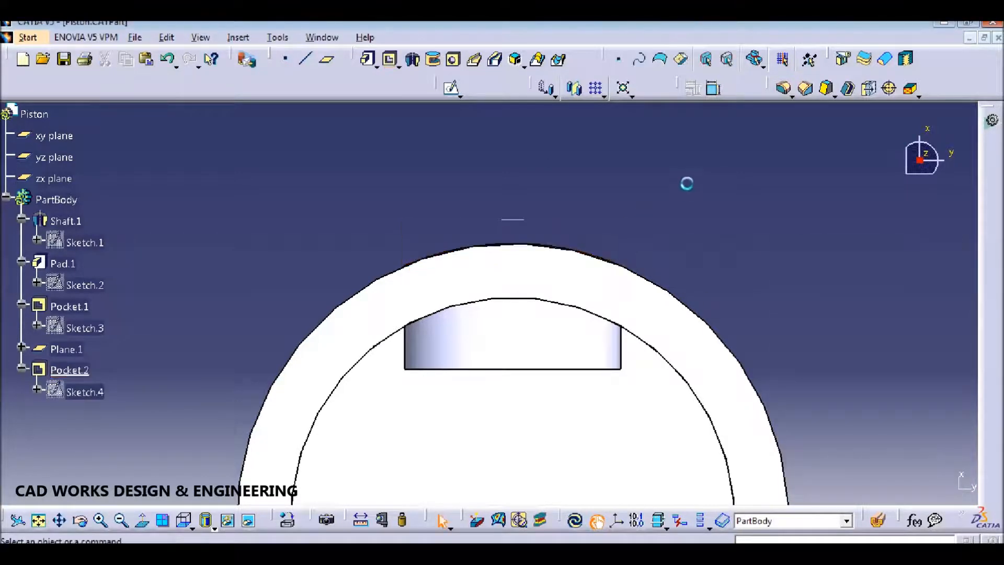
middle_click_drag(637, 228, 744, 186)
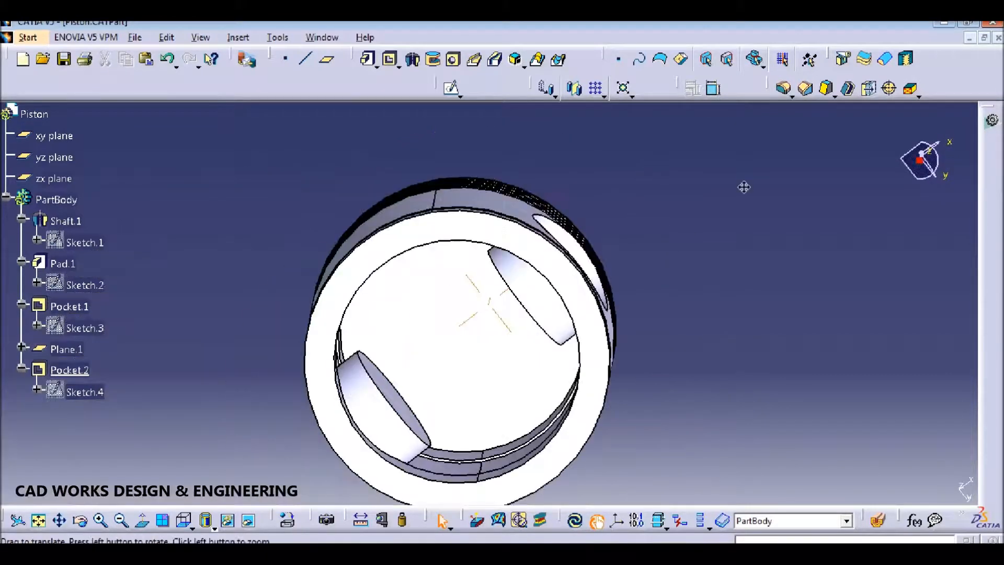
middle_click_drag(453, 152, 443, 328)
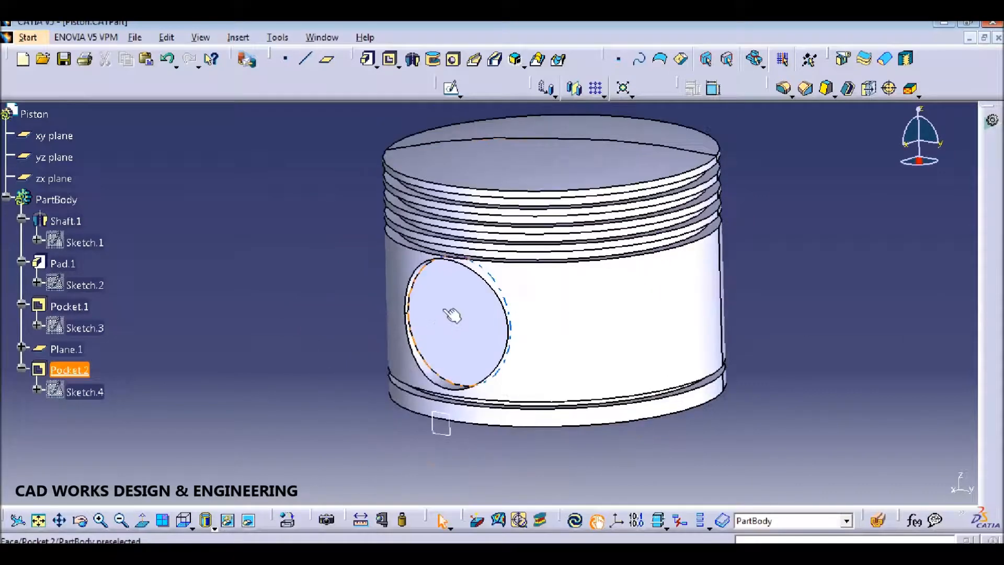
left_click(450, 88)
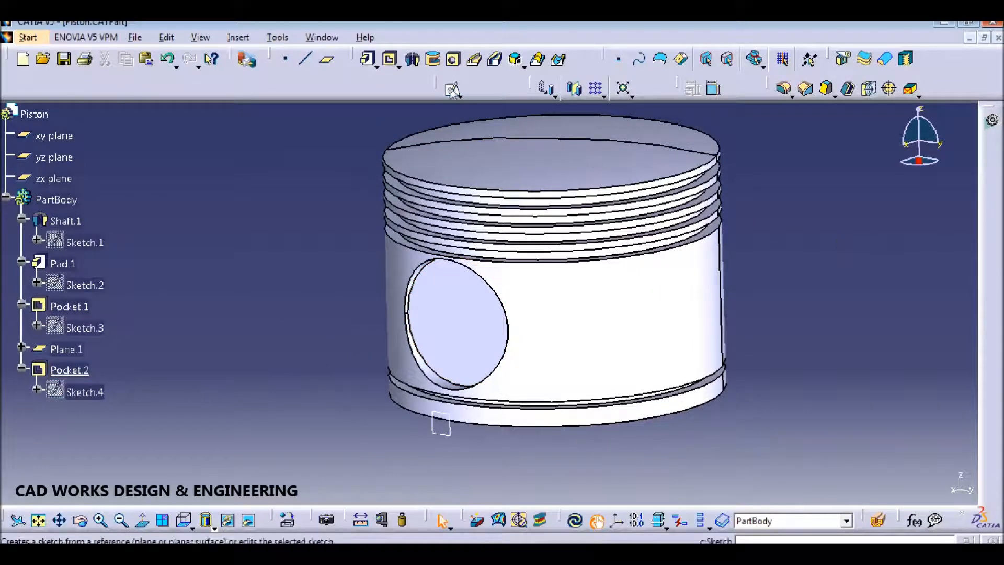
Step: Draw a circle on the yz plane and constrain its diameter to 22 mm
left_click(57, 157)
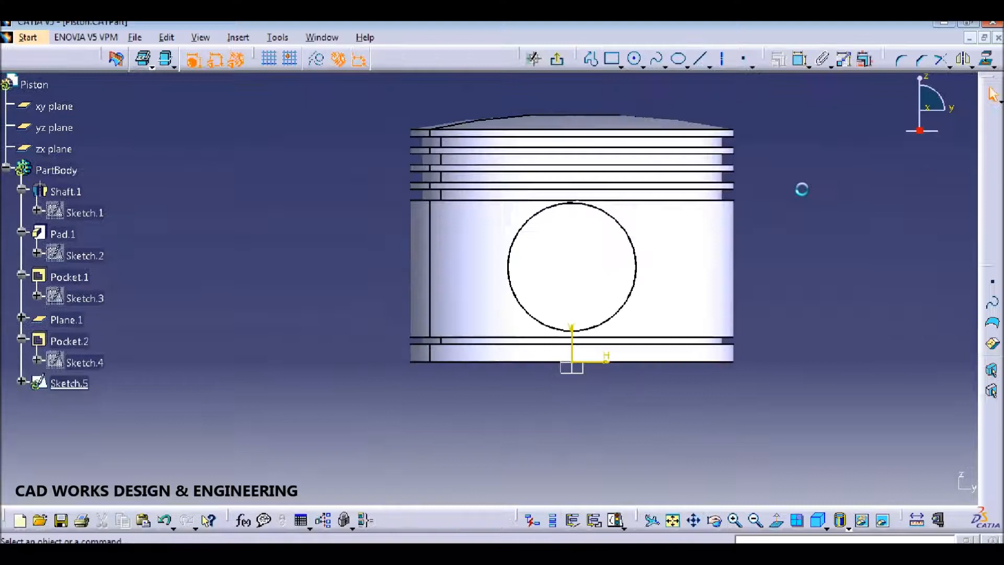
left_click(635, 58)
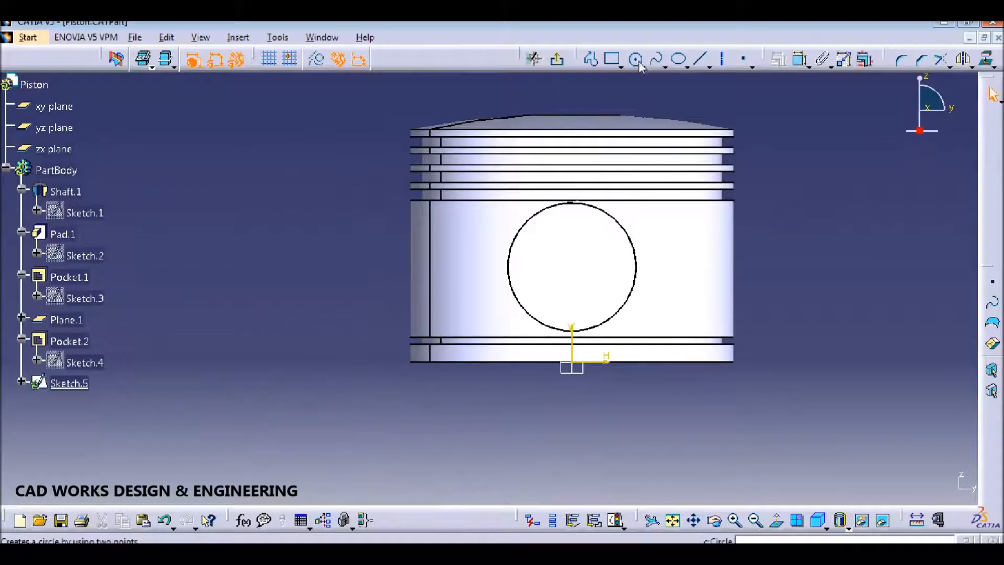
left_click(573, 265)
left_click(602, 264)
left_click(800, 59)
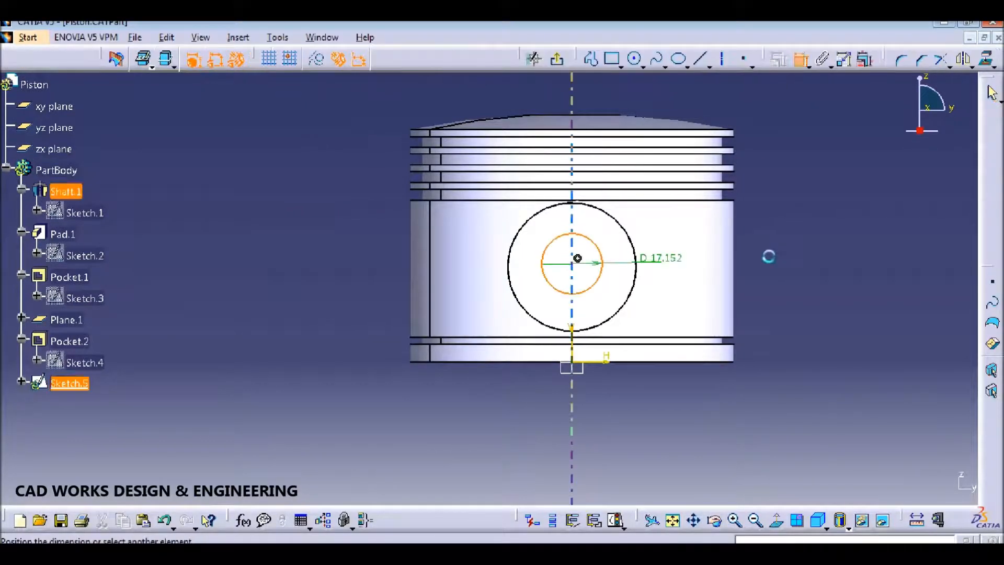
left_click(787, 248)
double_click(793, 249)
type("22")
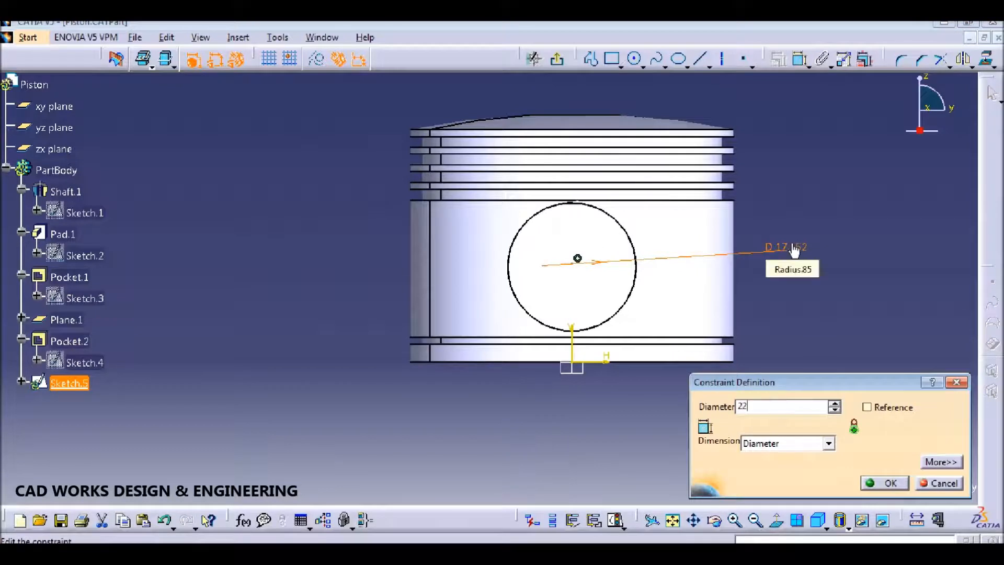
key("Return")
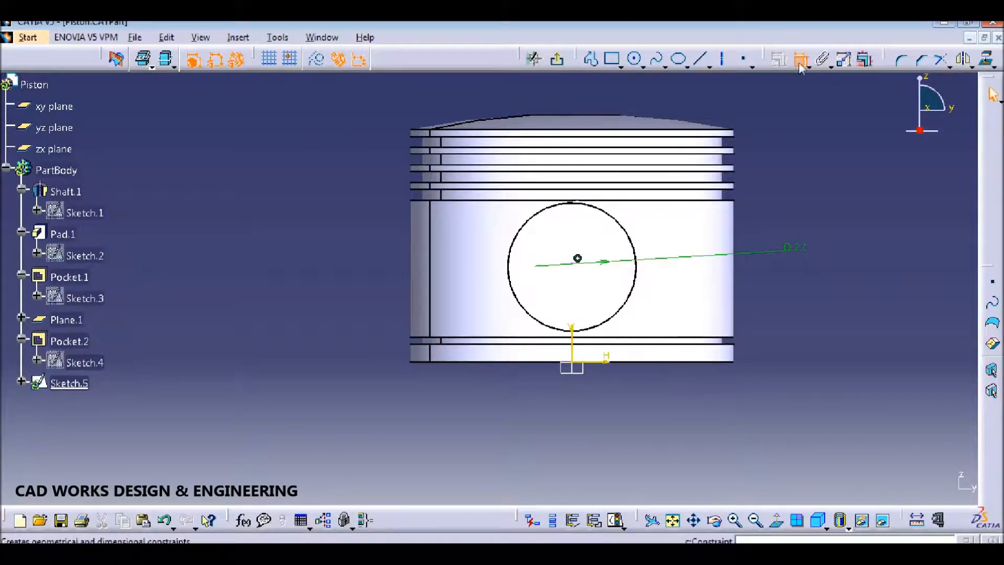
Step: Constrain the circle's centre 27 mm above the piston's bottom edge and exit the sketch
left_click(578, 260)
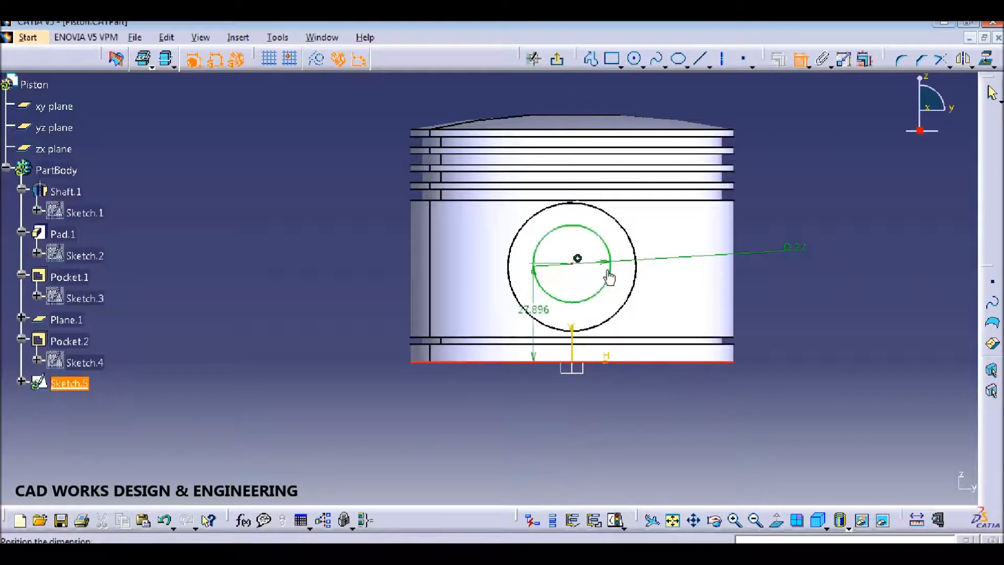
left_click(811, 293)
double_click(804, 291)
type("27")
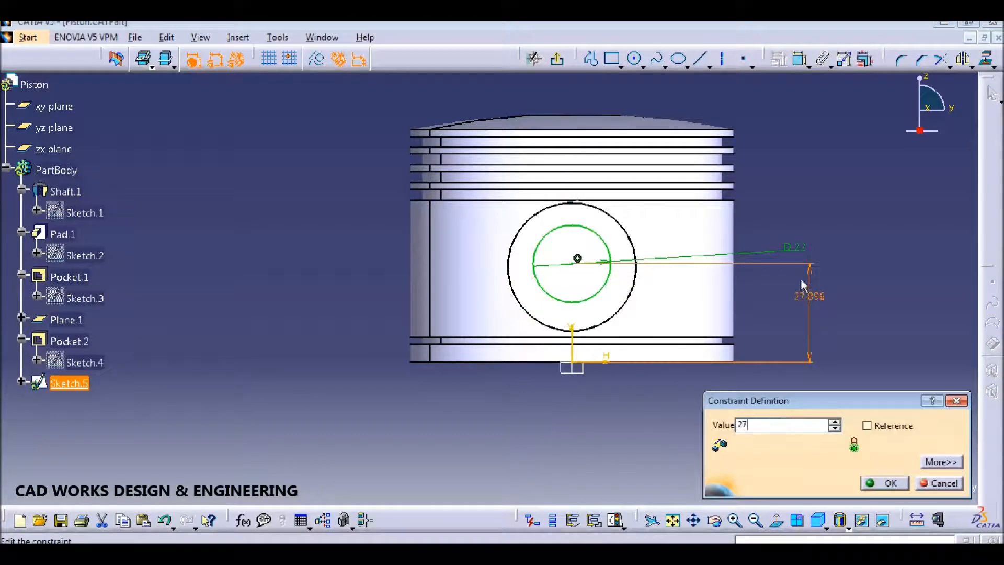
key("Return")
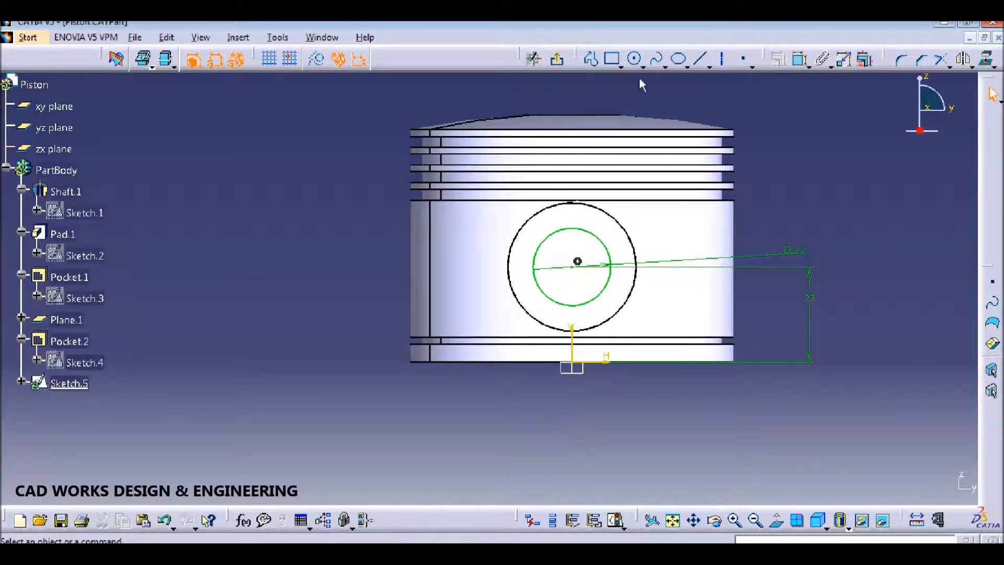
left_click(557, 58)
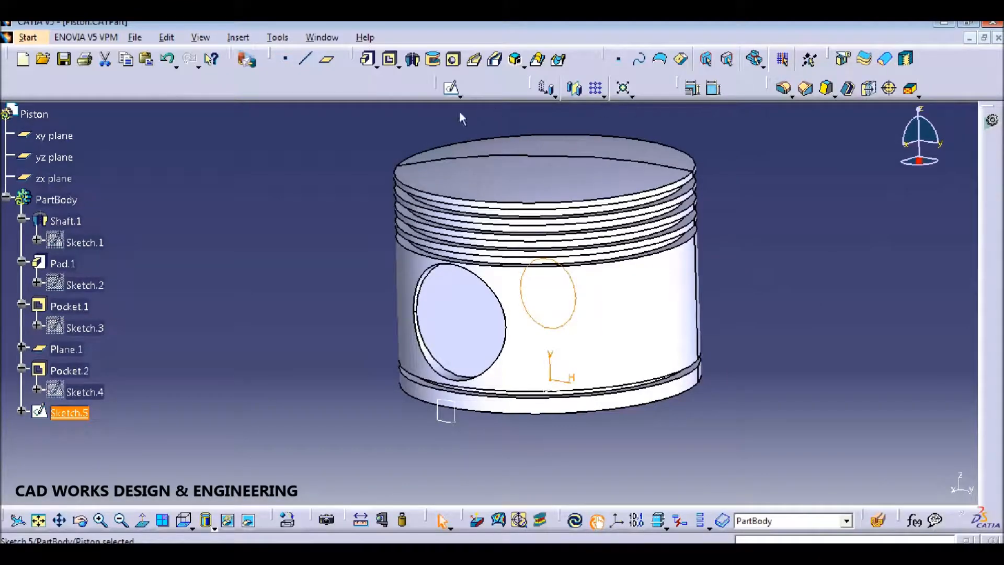
Step: Pocket Sketch.5 to 50 mm depth with mirrored extent, then save the part
left_click(390, 59)
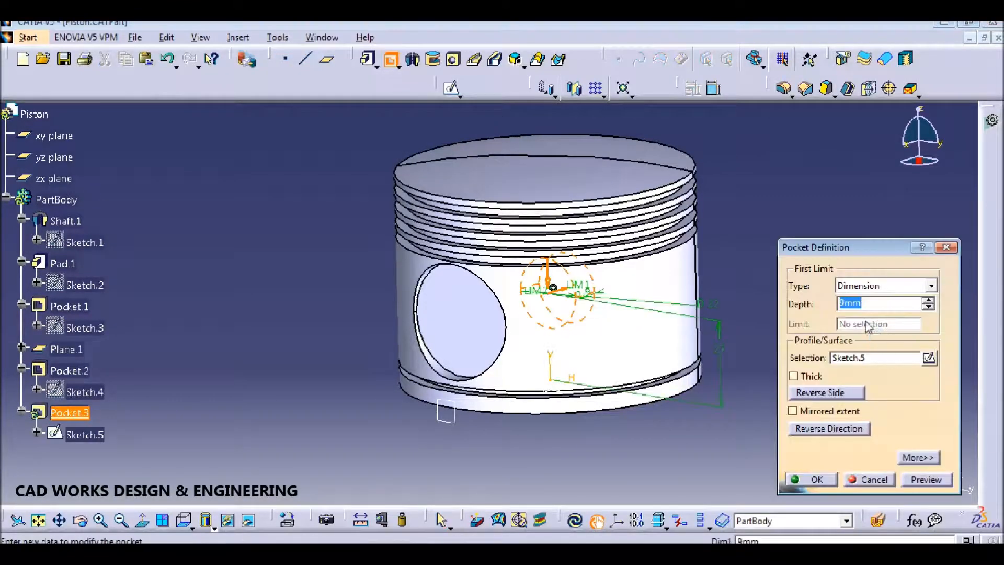
type("50")
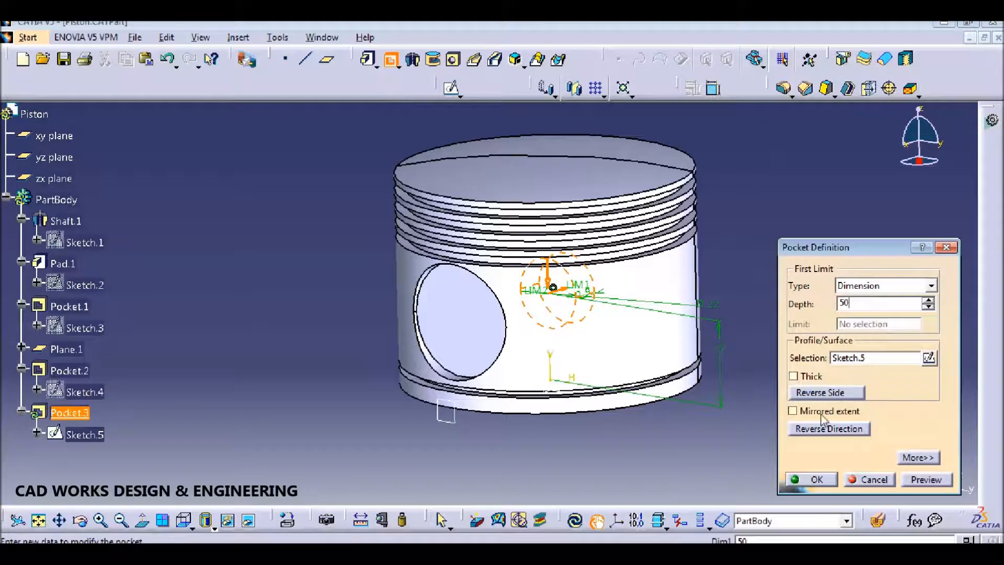
left_click(820, 414)
left_click(832, 480)
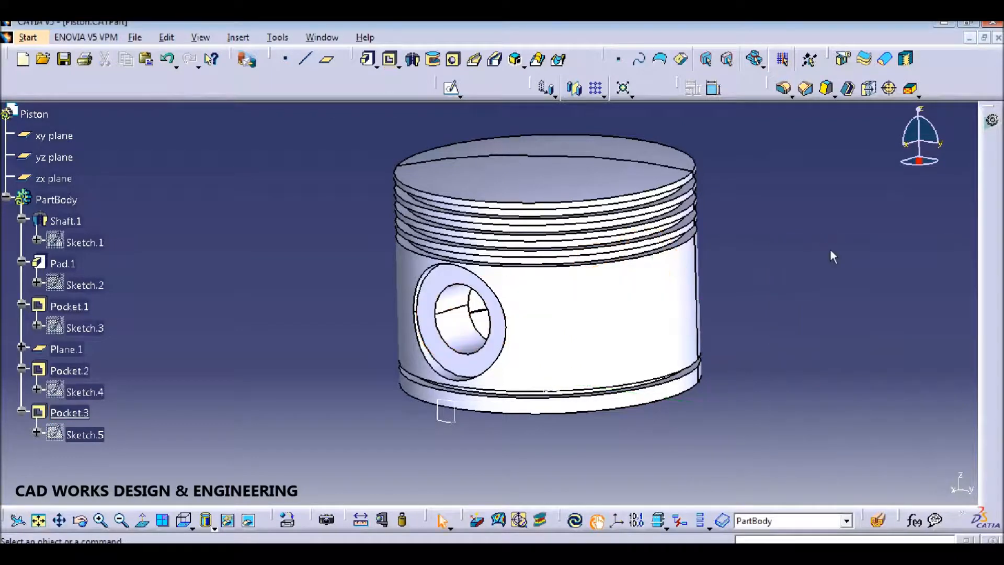
key("ctrl+s")
Step: Apply an 8 mm depth to Pocket.2, update the part and save
middle_click_drag(786, 376, 384, 338)
double_click(385, 339)
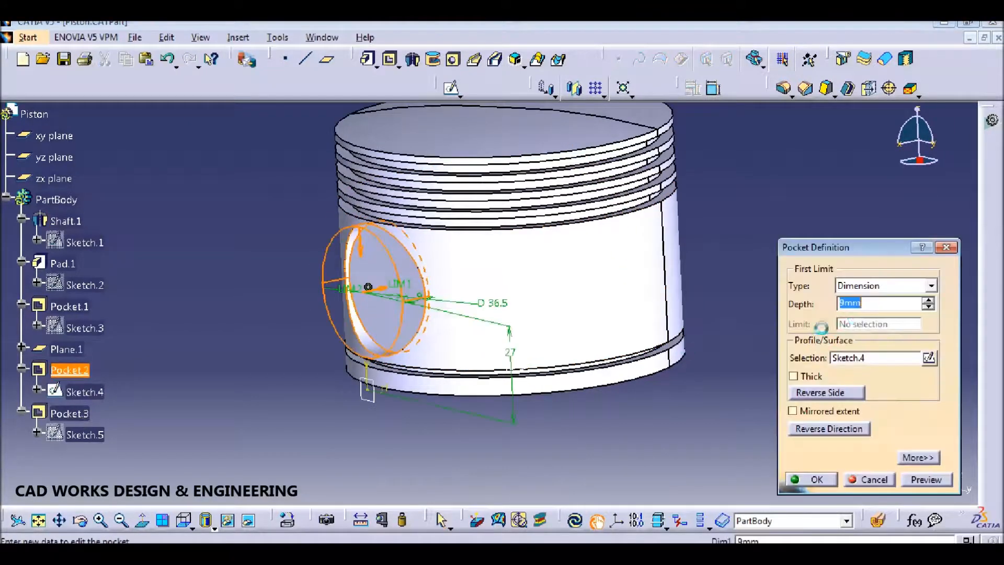
key("Return")
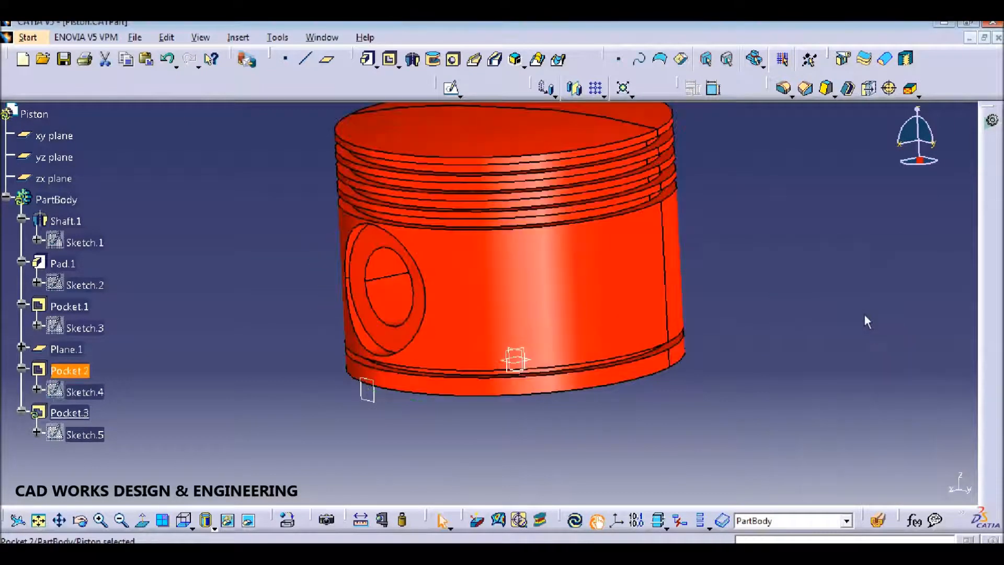
left_click(577, 523)
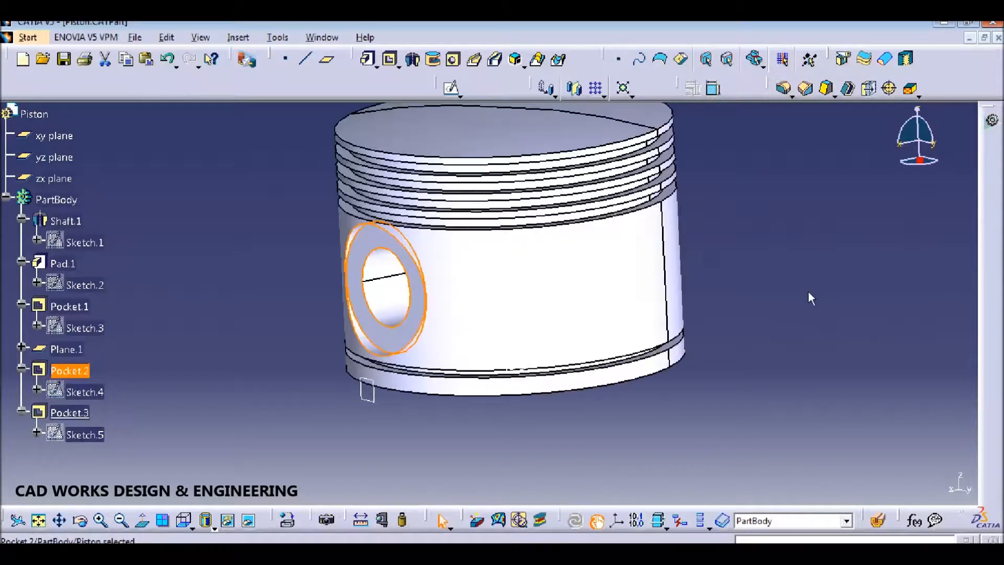
left_click(824, 291)
middle_click_drag(778, 328, 795, 343)
key("ctrl+s")
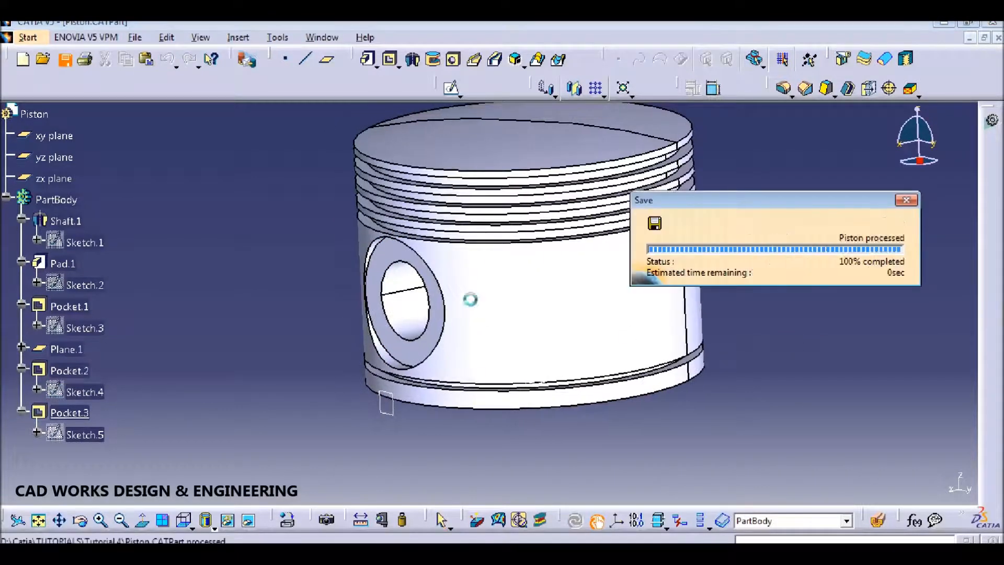
Step: Try a reduced depth of 7 for Pocket.2, rebuild, and view the bore from below
double_click(385, 253)
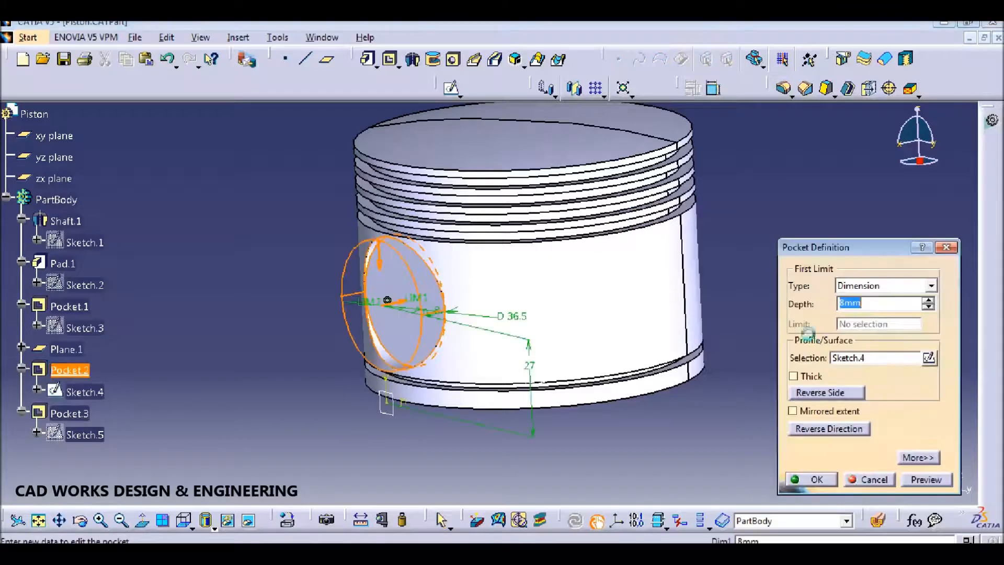
type("7")
key("Return")
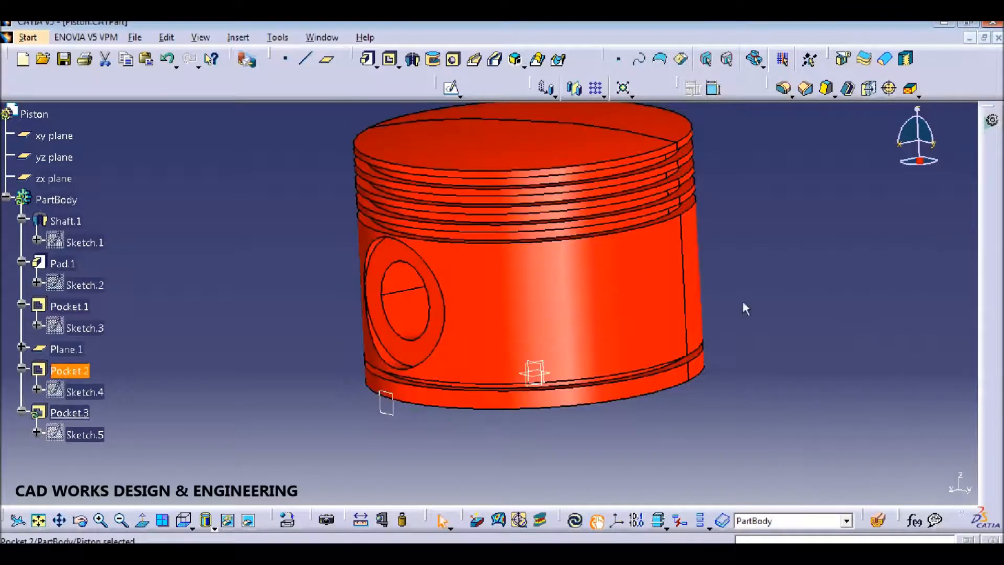
left_click(577, 522)
middle_click_drag(813, 331, 670, 201)
Step: Check the reference drawing in Adobe Reader, then reopen Pocket.2's definition in CATIA
key("alt+Tab")
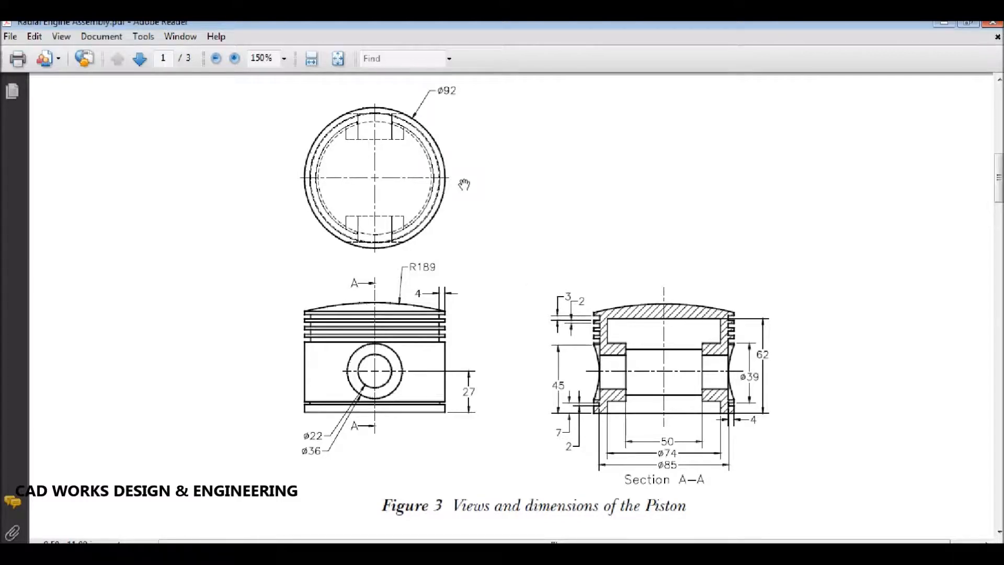
key("alt+Tab")
double_click(70, 370)
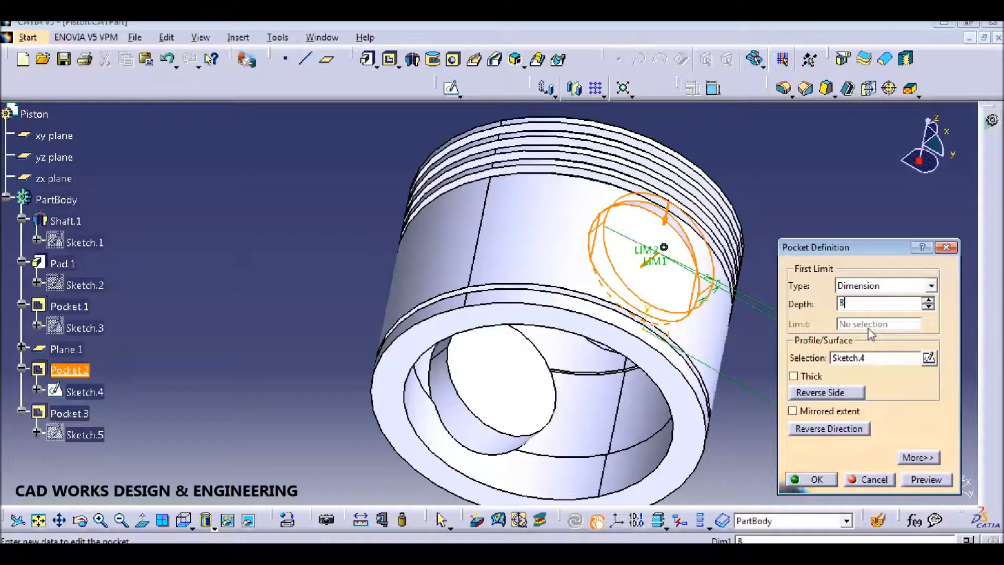
Step: Confirm Pocket.2 at 8 mm depth, switch to the isometric view, and save the Piston part
key("Return")
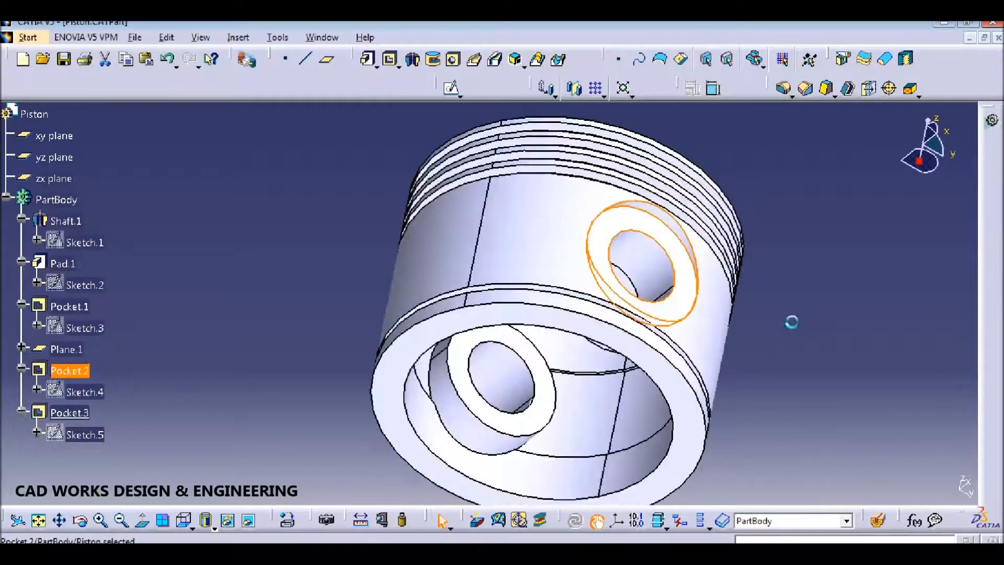
left_click(815, 305)
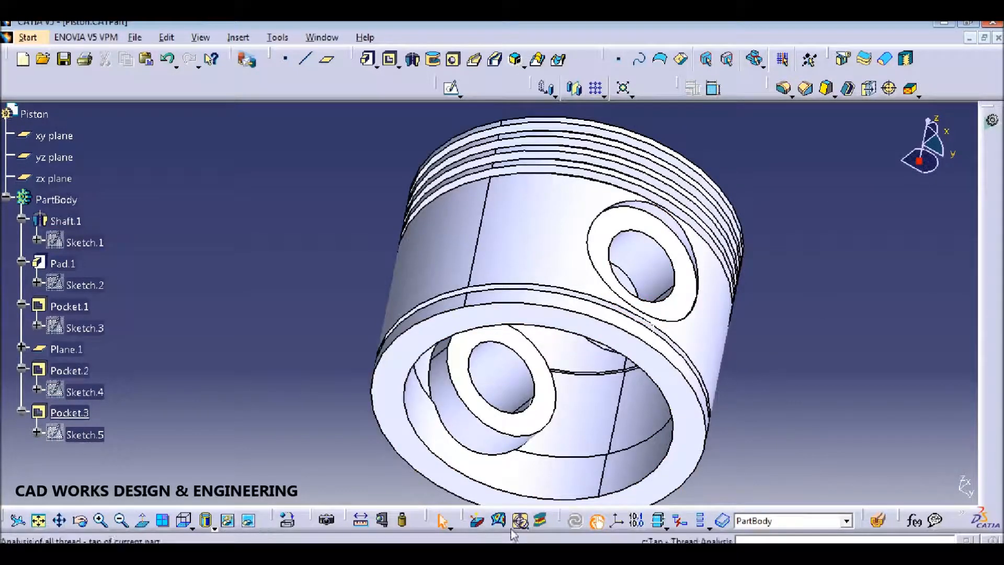
left_click(191, 527)
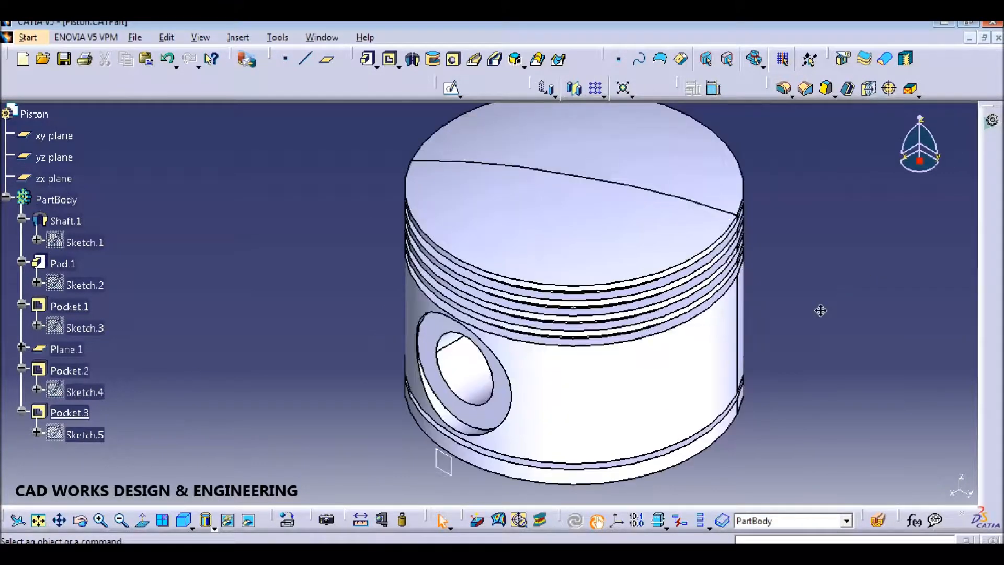
key("ctrl+s")
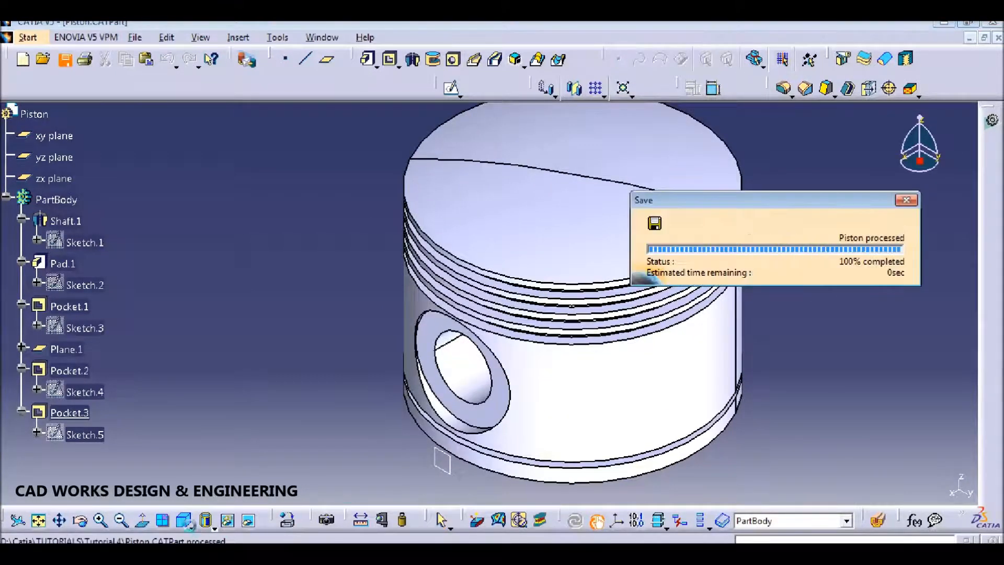
left_click(191, 528)
left_click(314, 409)
left_click(230, 523)
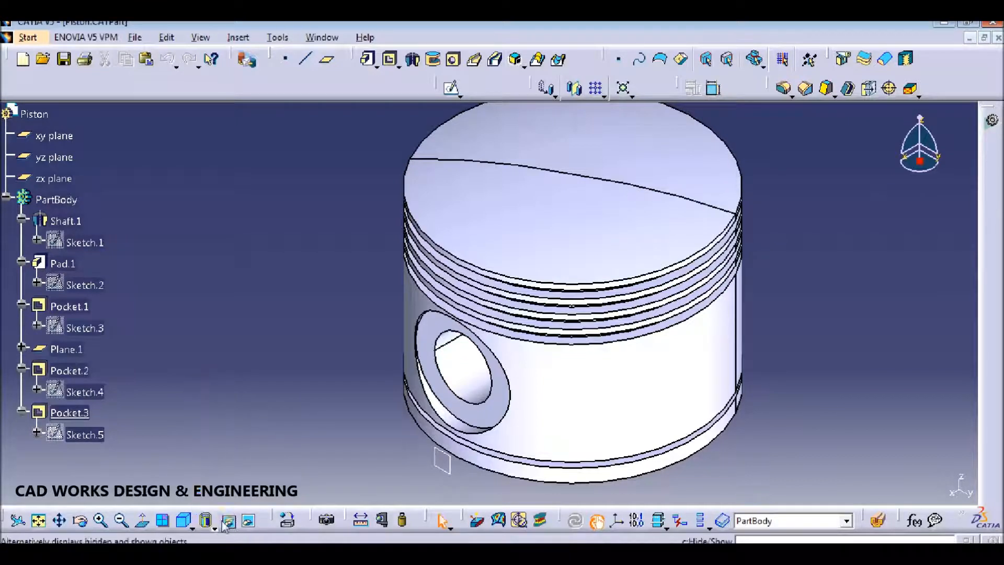
Step: Shade the piston without edges and section it vertically, viewed from the right side
left_click(215, 528)
left_click(230, 415)
middle_click_drag(792, 276, 712, 287)
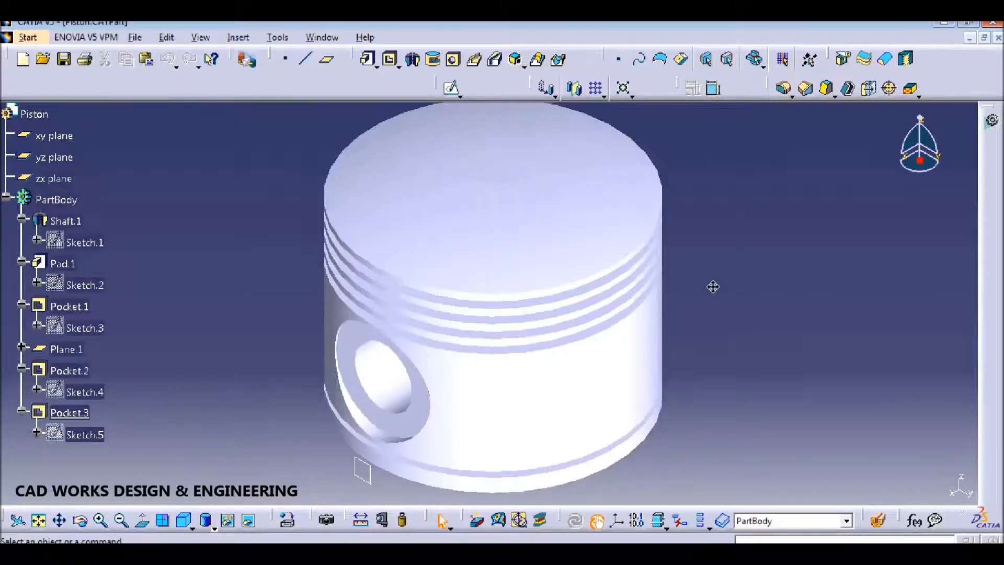
left_click(878, 521)
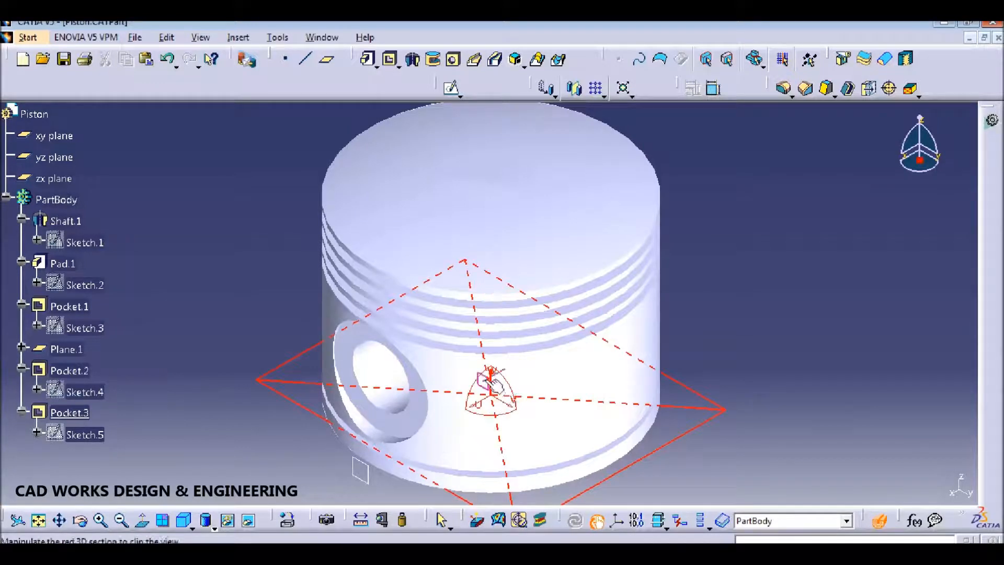
left_click_drag(498, 388, 500, 385)
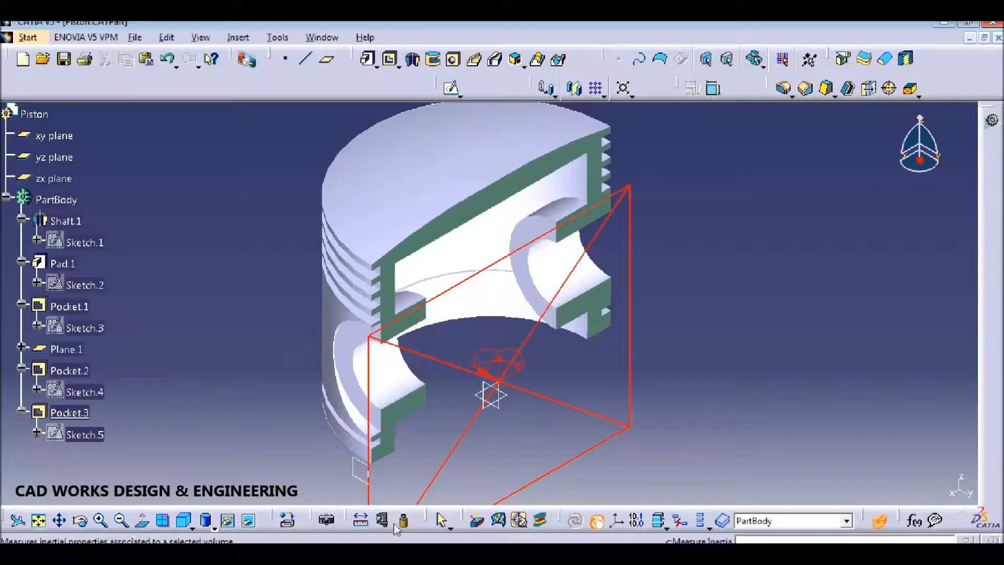
left_click(191, 529)
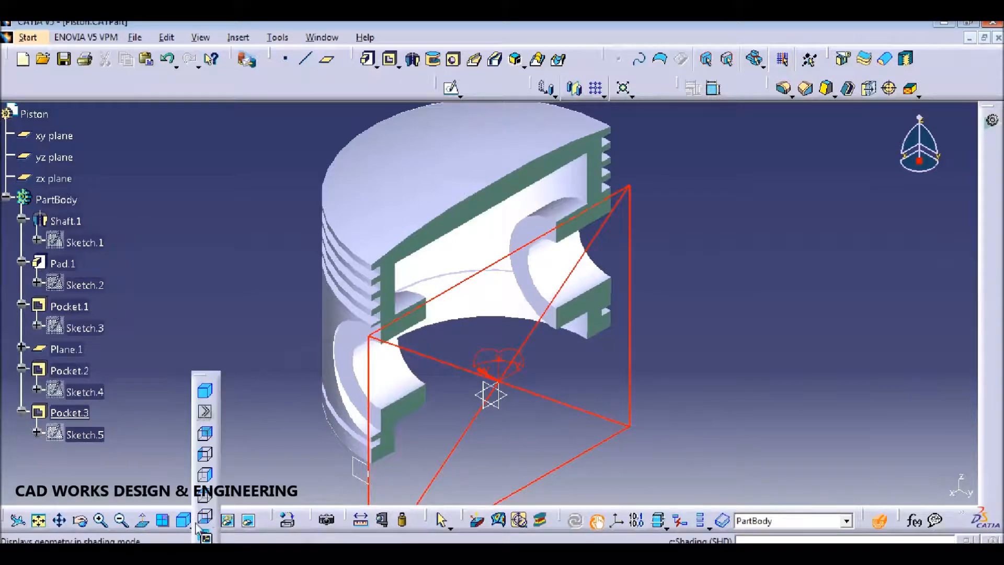
left_click(206, 476)
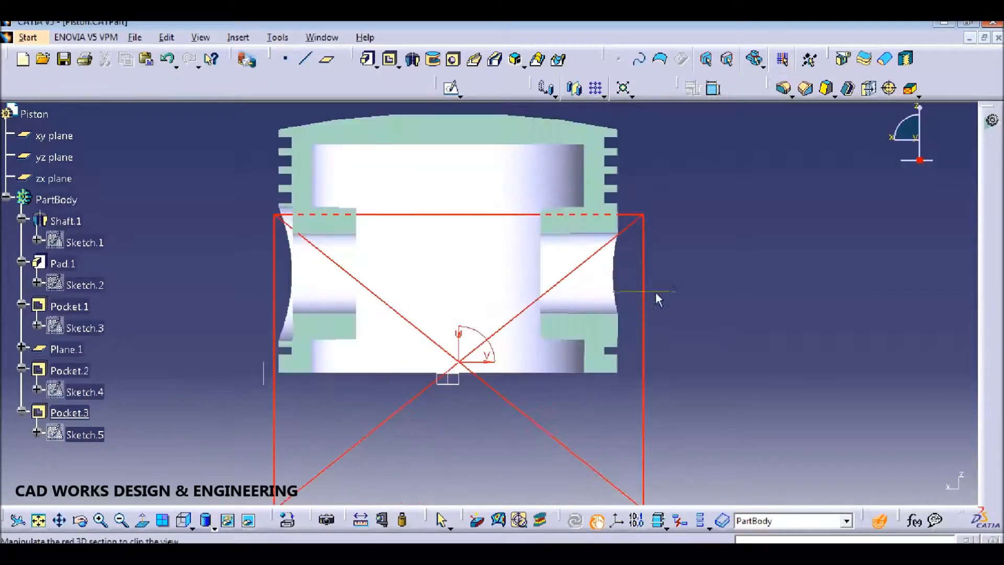
middle_click_drag(677, 286, 684, 294)
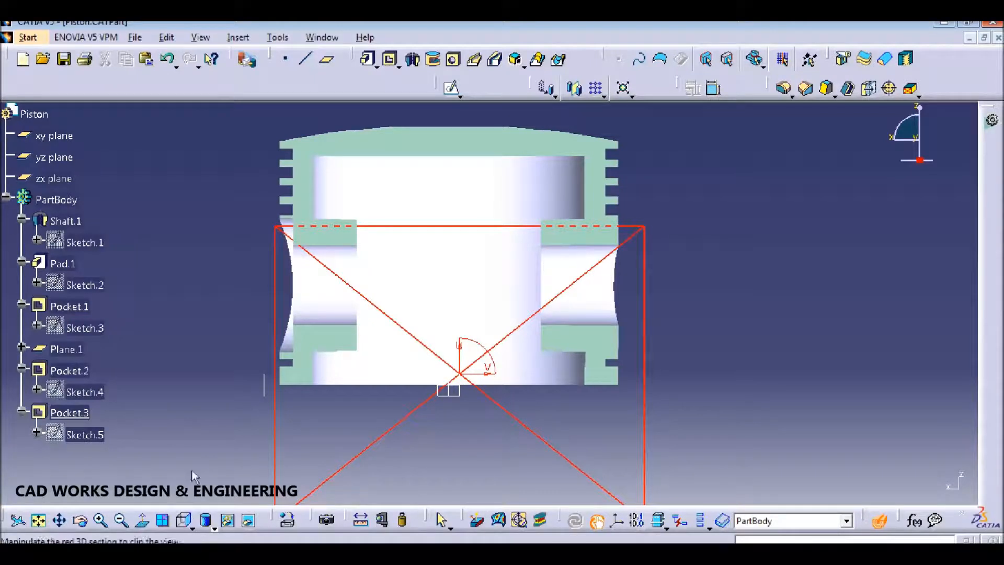
Step: Realign the section plane to the zx plane, view from the right, then remove the cut
left_click(192, 526)
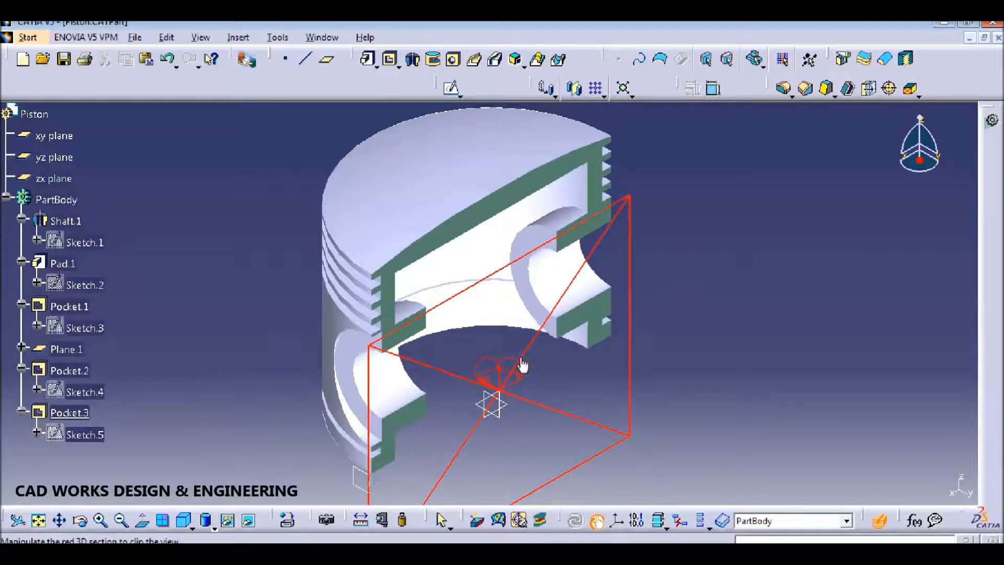
mouse_move(523, 381)
left_mouse_down()
mouse_move(513, 375)
mouse_move(531, 379)
mouse_move(494, 381)
mouse_move(524, 375)
left_mouse_up()
left_click(879, 517)
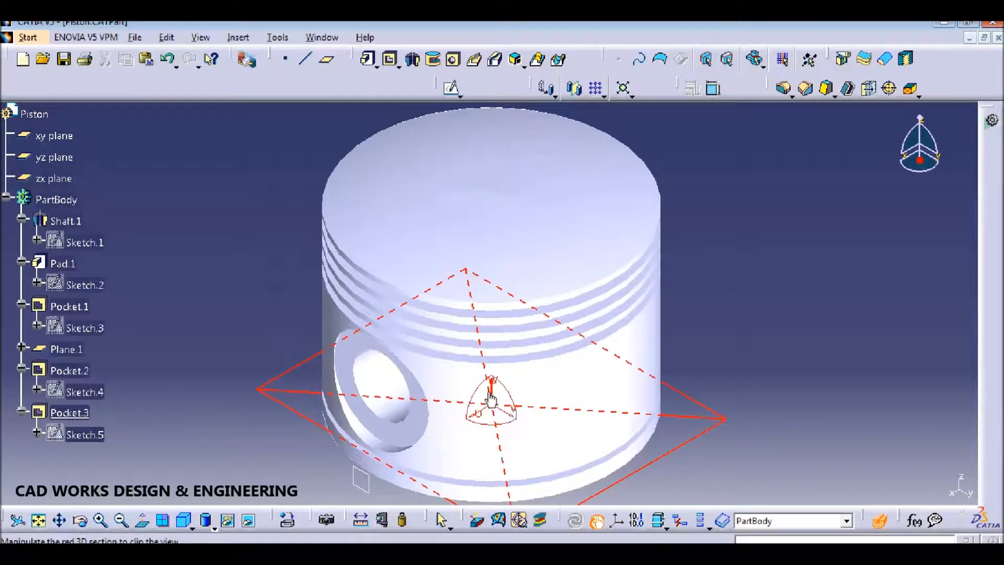
left_click(62, 159)
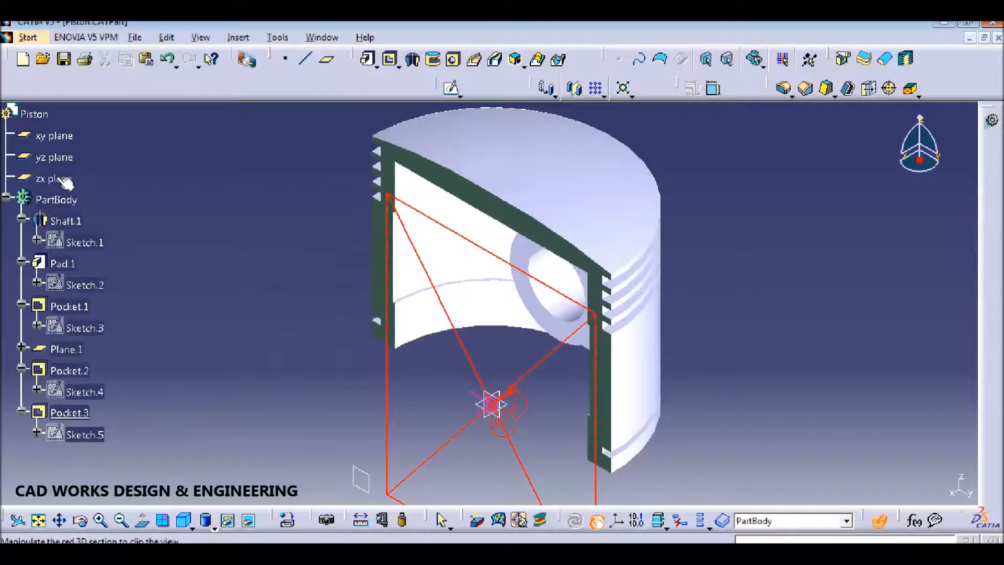
left_click(63, 180)
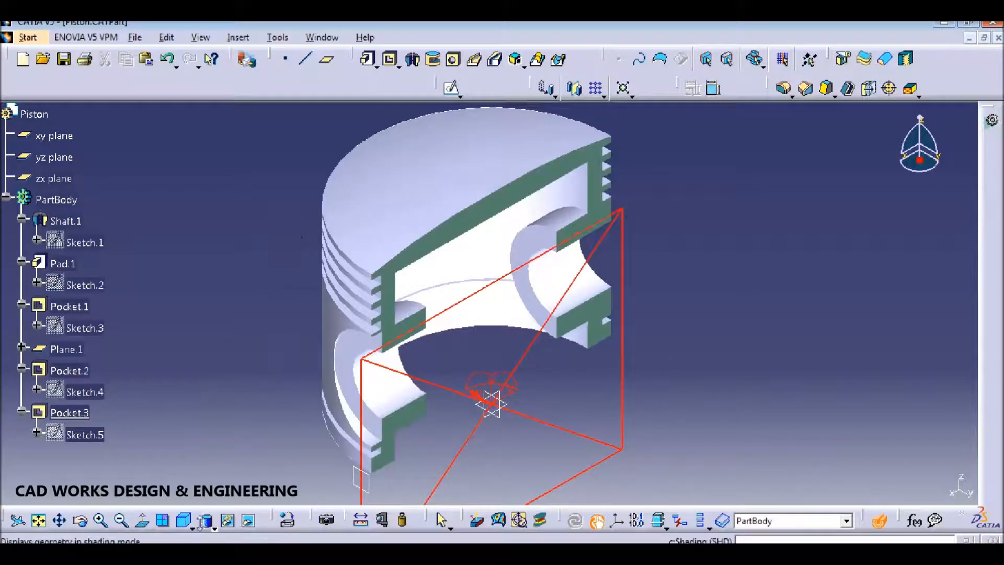
left_click(192, 526)
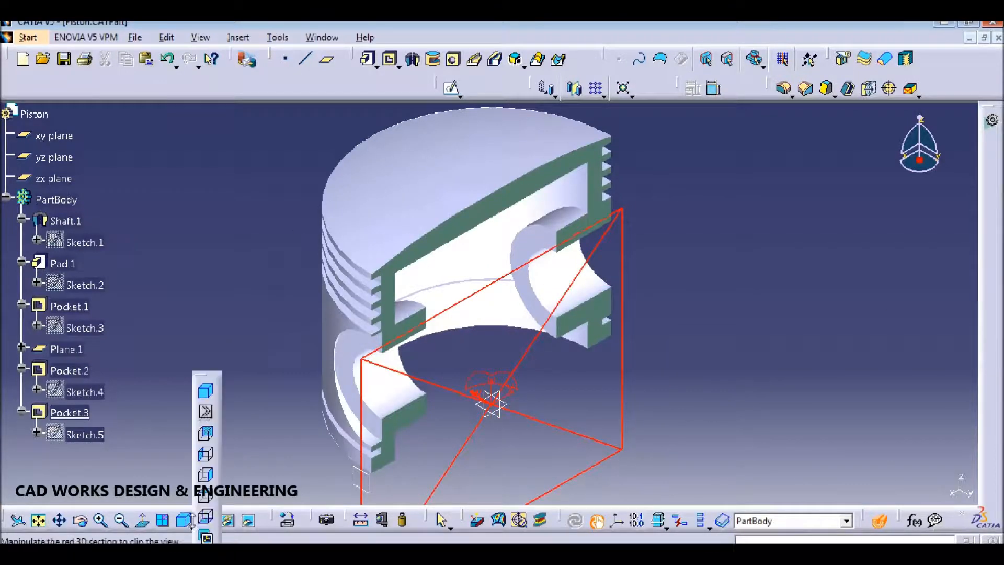
left_click(206, 475)
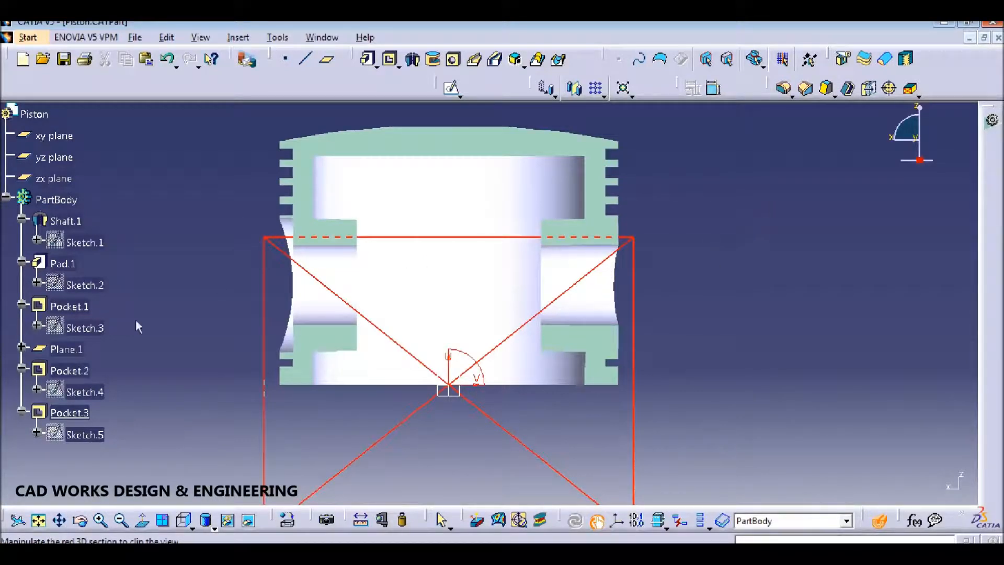
key("Escape")
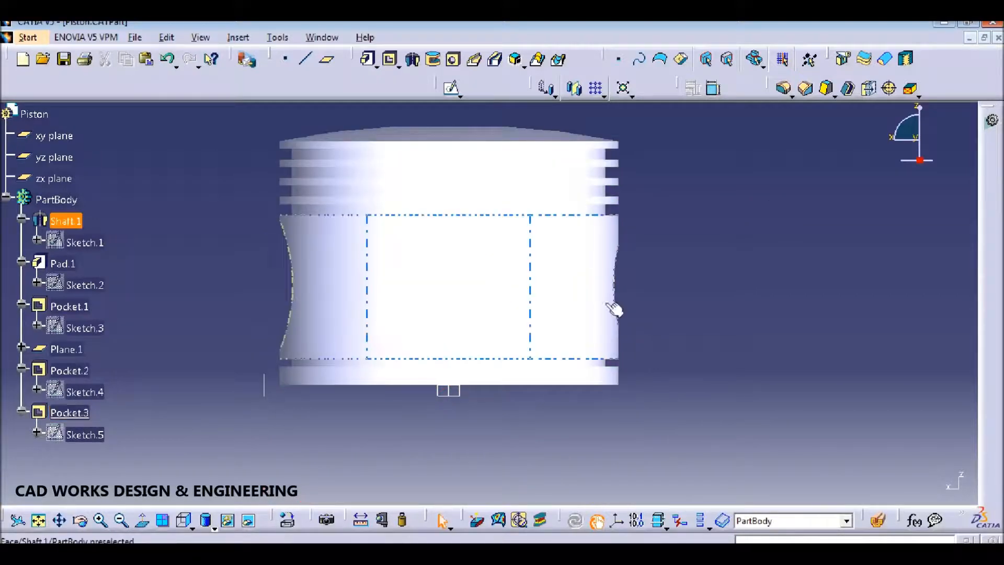
Step: Switch to shading with edges and rotate the piston to show the pin hole
left_click(214, 527)
left_click(219, 433)
mouse_move(456, 237)
middle_mouse_down()
mouse_move(496, 337)
mouse_move(559, 349)
middle_mouse_up()
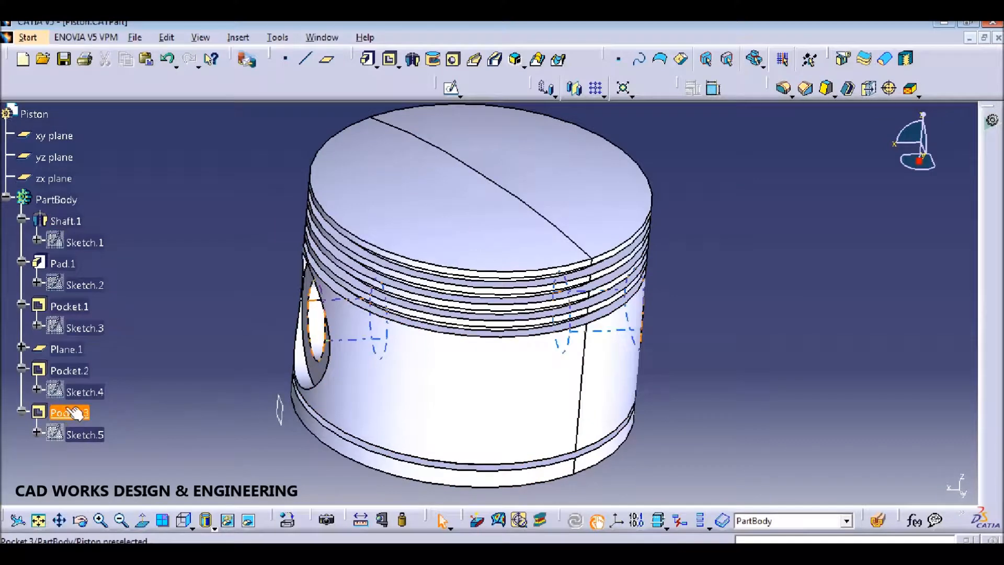
middle_click_drag(746, 270, 239, 402)
Step: Mirror Pocket.2 across the yz plane to create Mirror.1
left_click(95, 416)
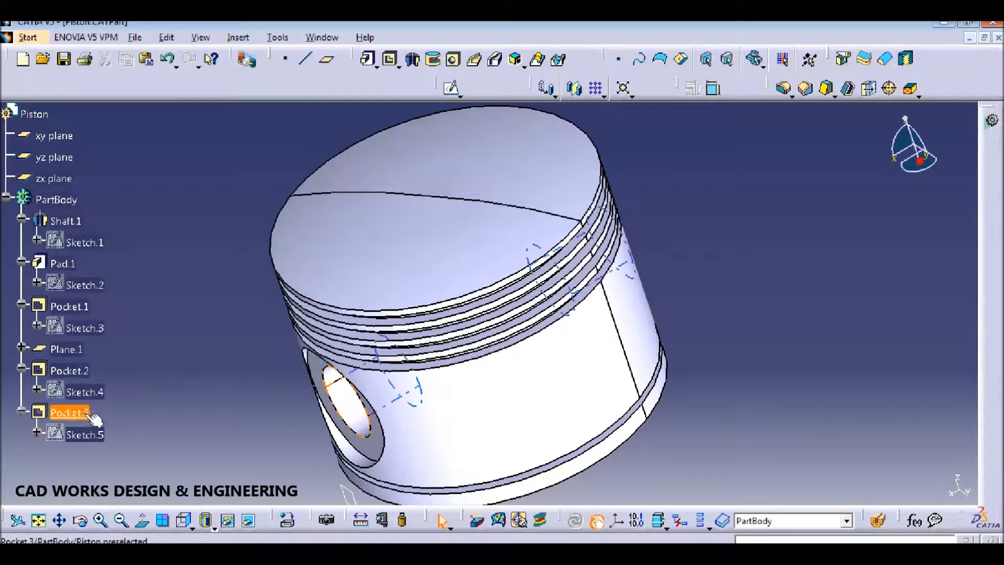
left_click(70, 370)
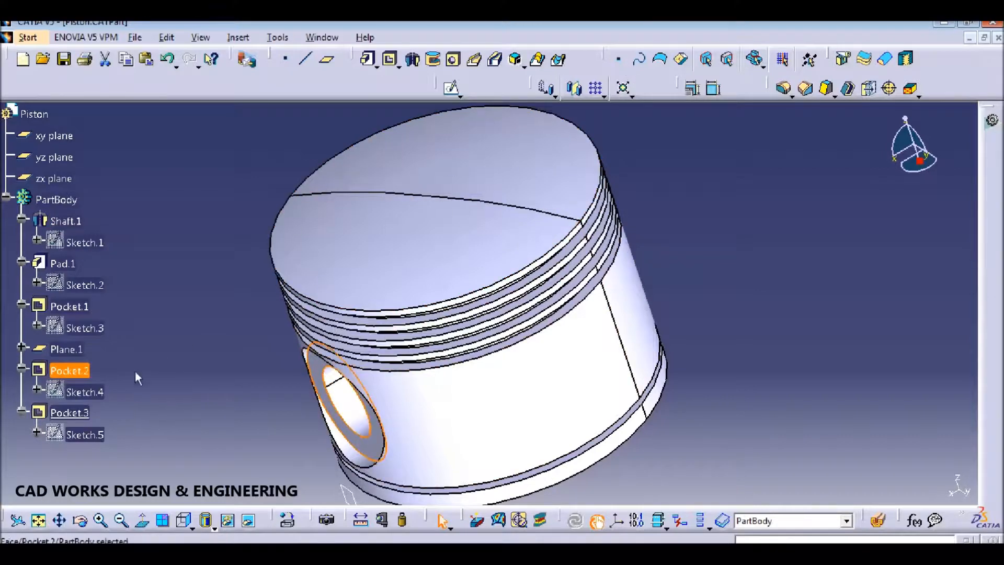
left_click(574, 88)
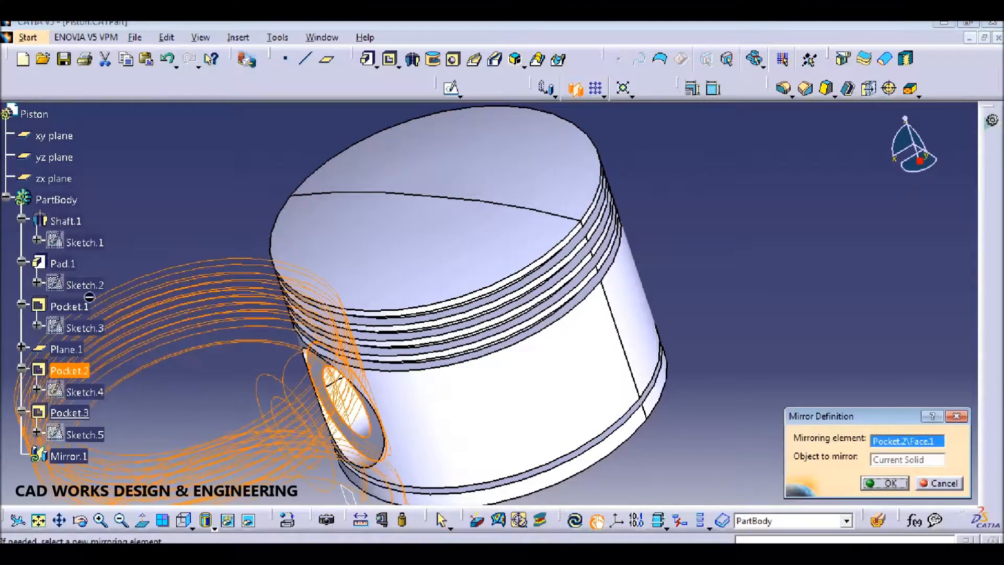
left_click(944, 483)
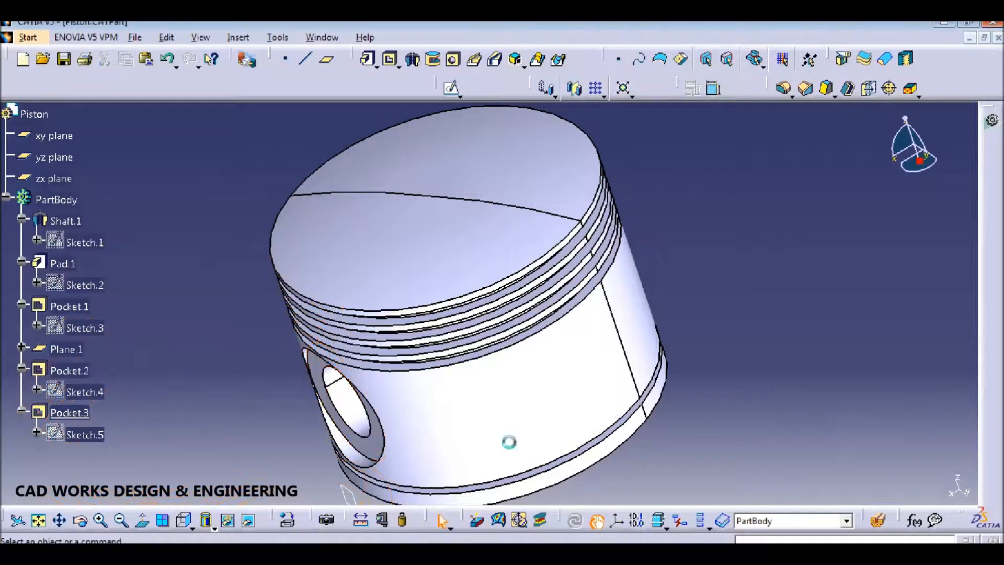
left_click(69, 371)
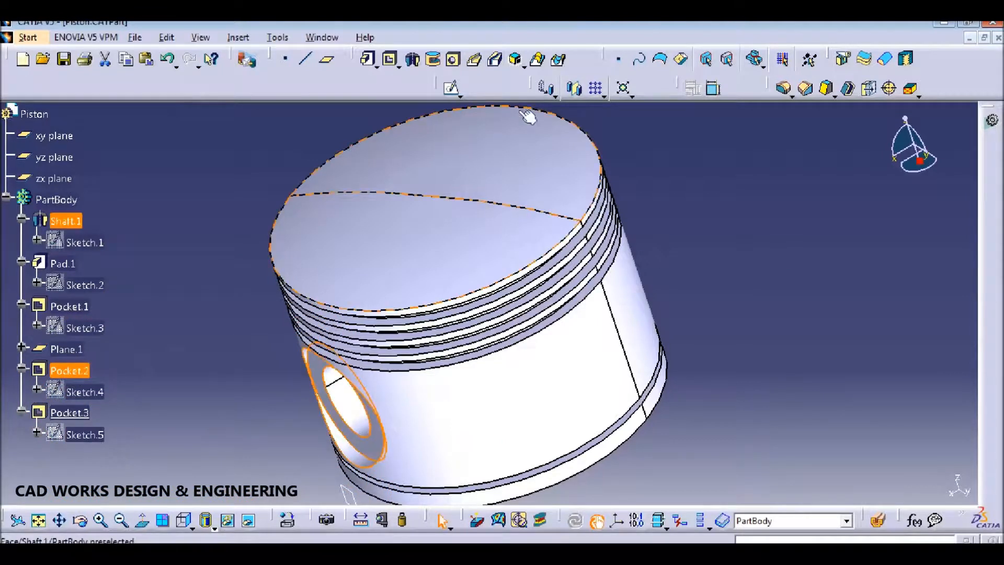
left_click(575, 88)
left_click(54, 157)
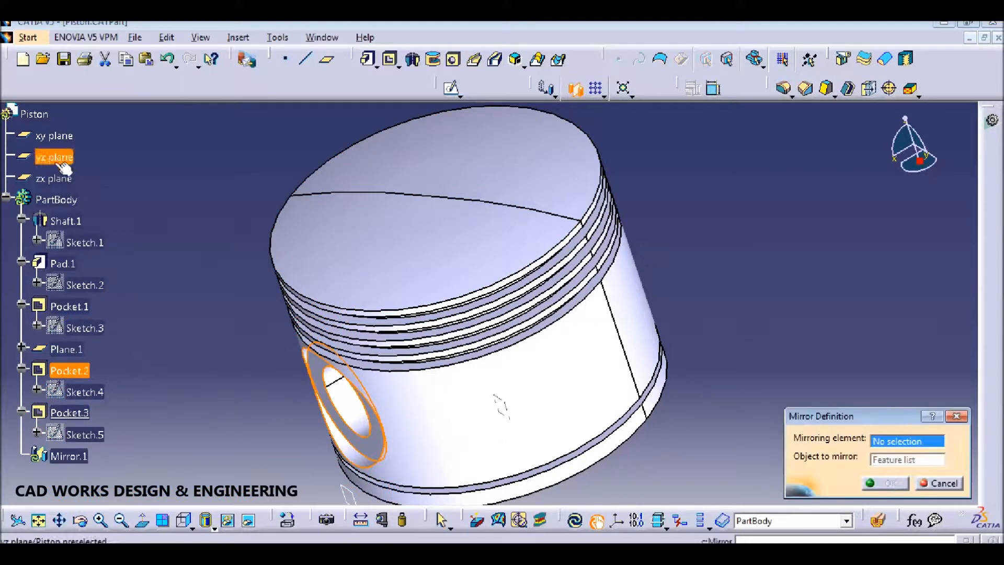
left_click(892, 483)
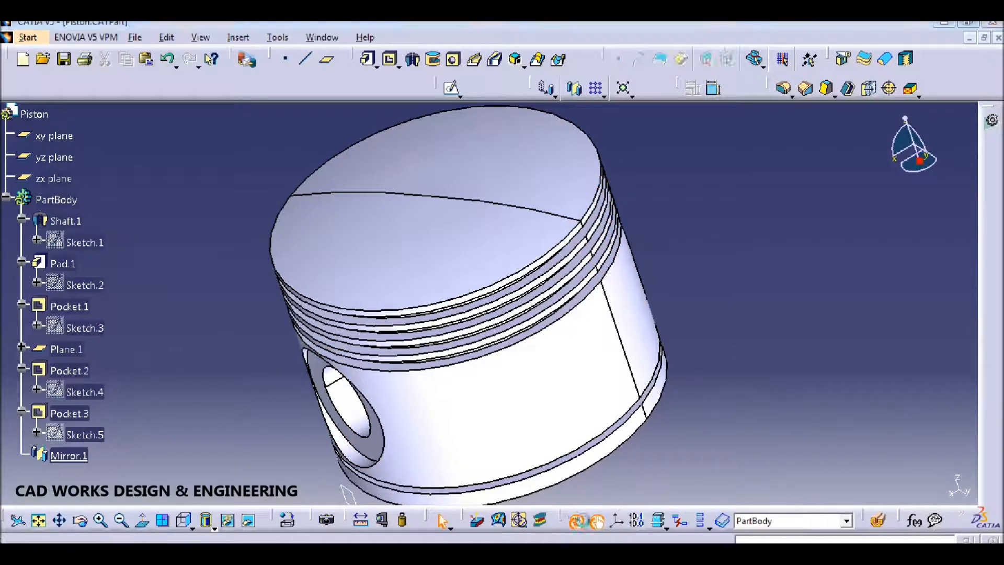
Step: Section the piston on the zx plane and face the cut straight-on, then go to the drawing
left_click(878, 520)
left_click(54, 157)
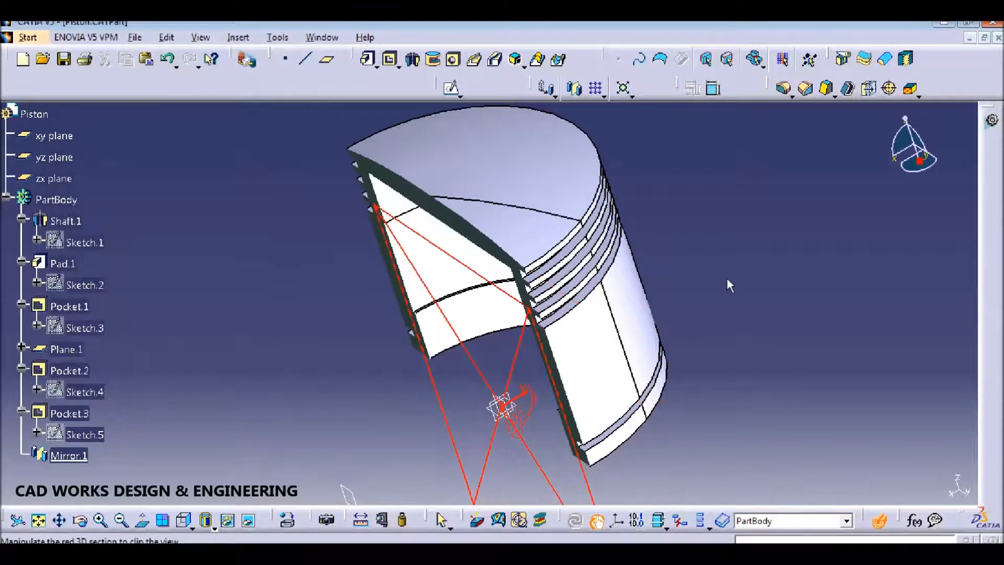
left_click(76, 179)
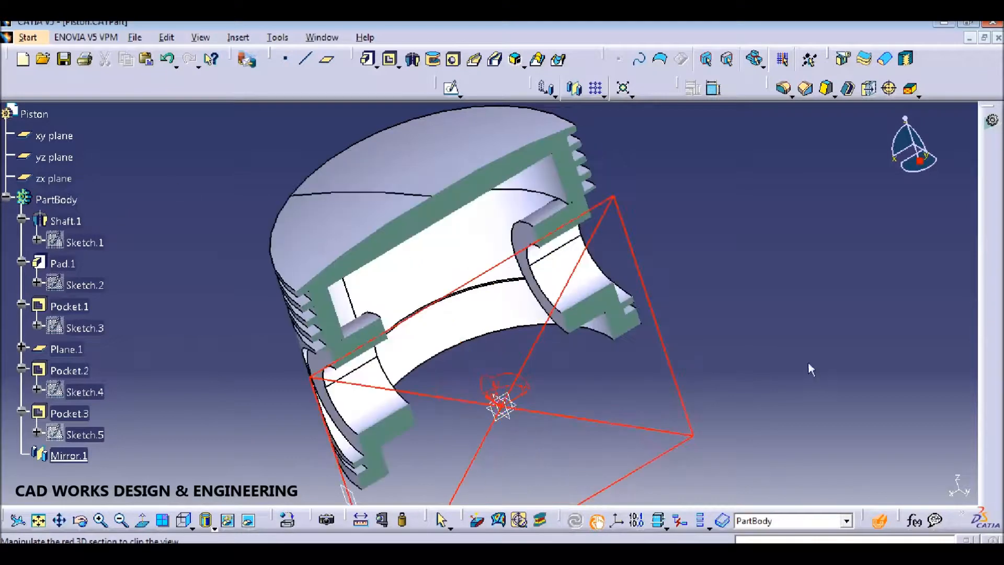
left_click(184, 521)
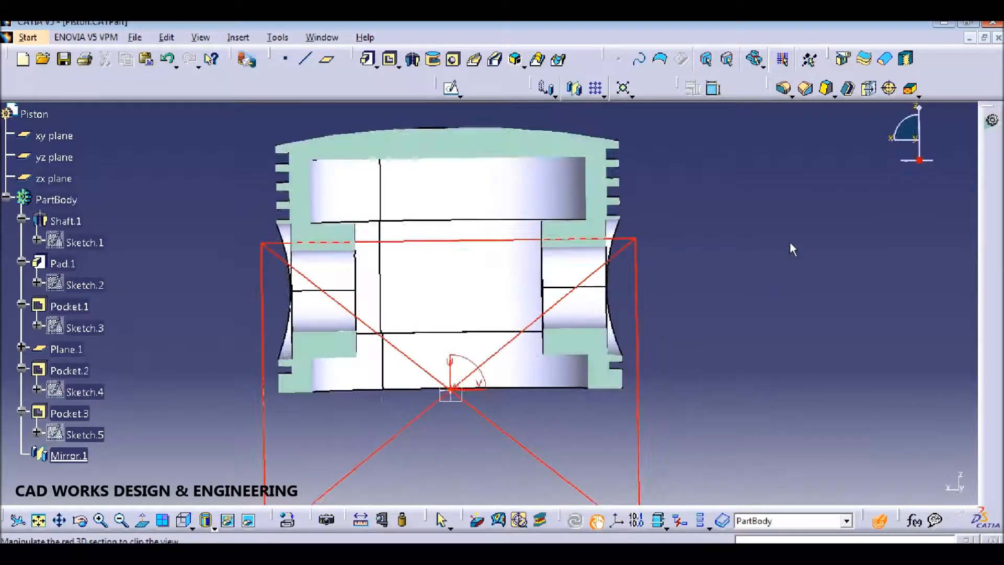
key("alt+Tab")
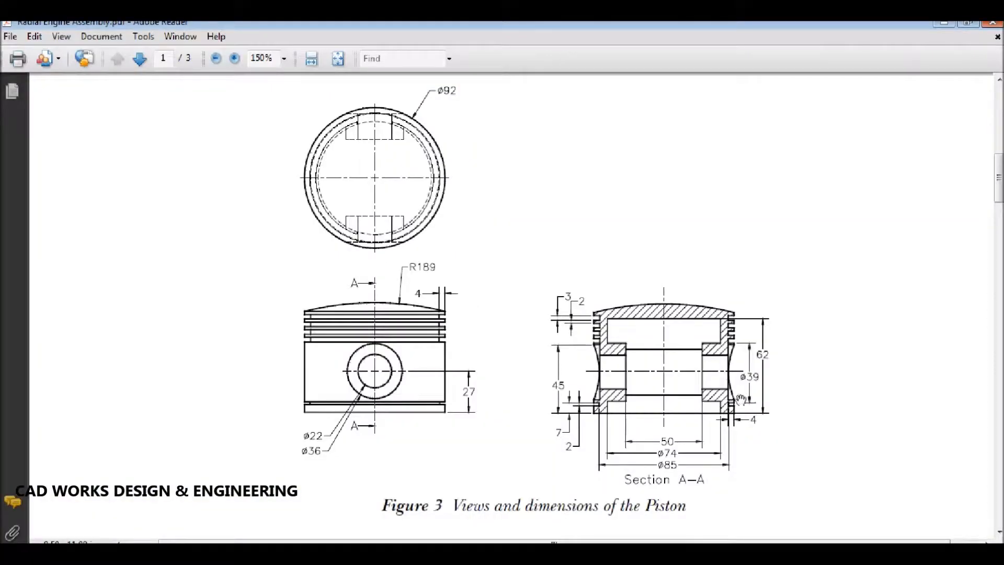
Step: Tile Adobe Reader and CATIA side by side, bringing Section A-A and the sectioned piston into view
right_click(426, 560)
left_click(706, 244)
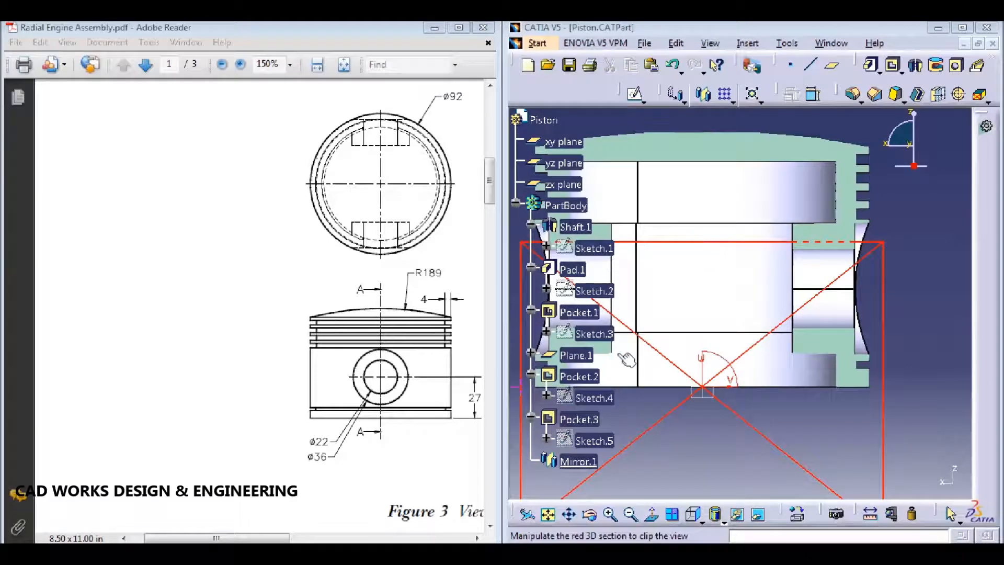
left_click_drag(369, 288, 135, 285)
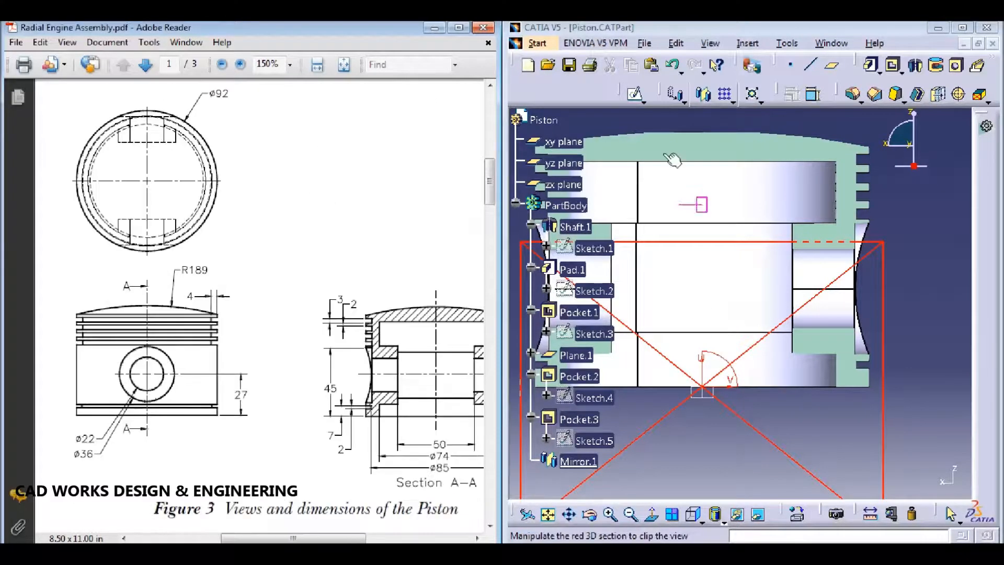
left_click(602, 119)
scroll(592, 135, "up", 1, "ctrl")
scroll(592, 149, "down", 2, "ctrl")
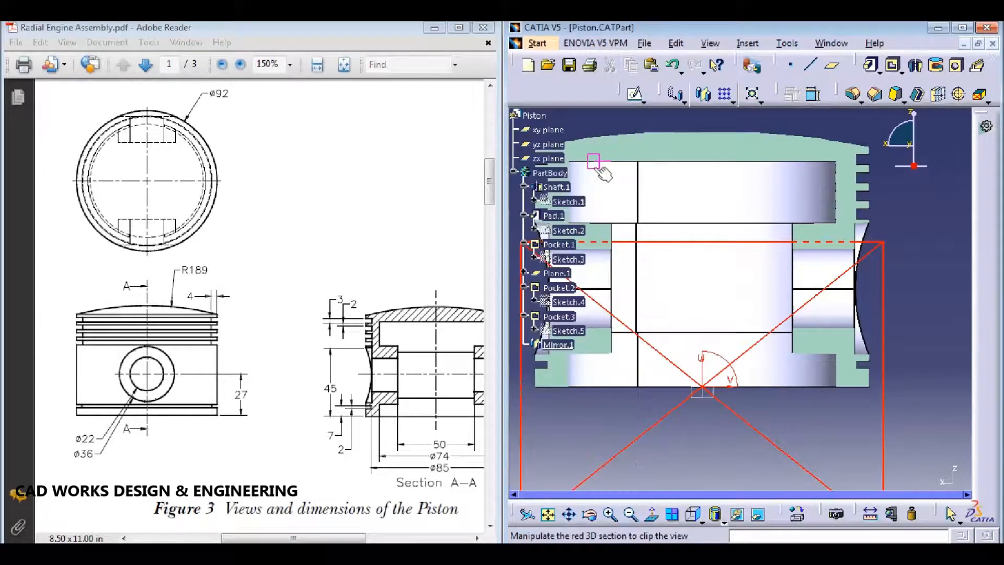
scroll(593, 161, "down", 3, "ctrl")
middle_click_drag(898, 230, 934, 254)
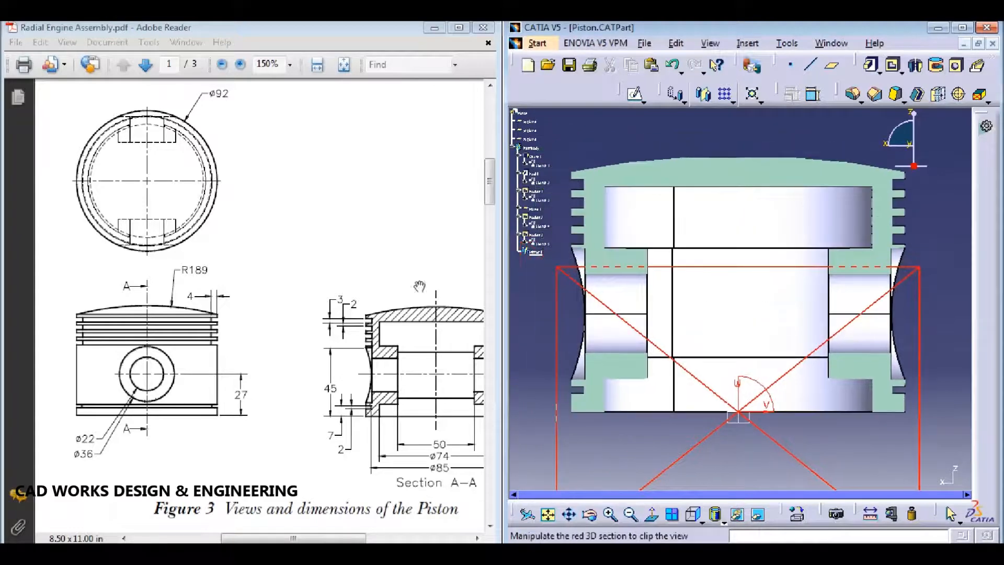
Step: Enlarge the drawing's Section A-A to 300%, then maximize CATIA again
left_click(360, 285)
scroll(402, 291, "down", 3)
scroll(466, 291, "up", 2, "ctrl")
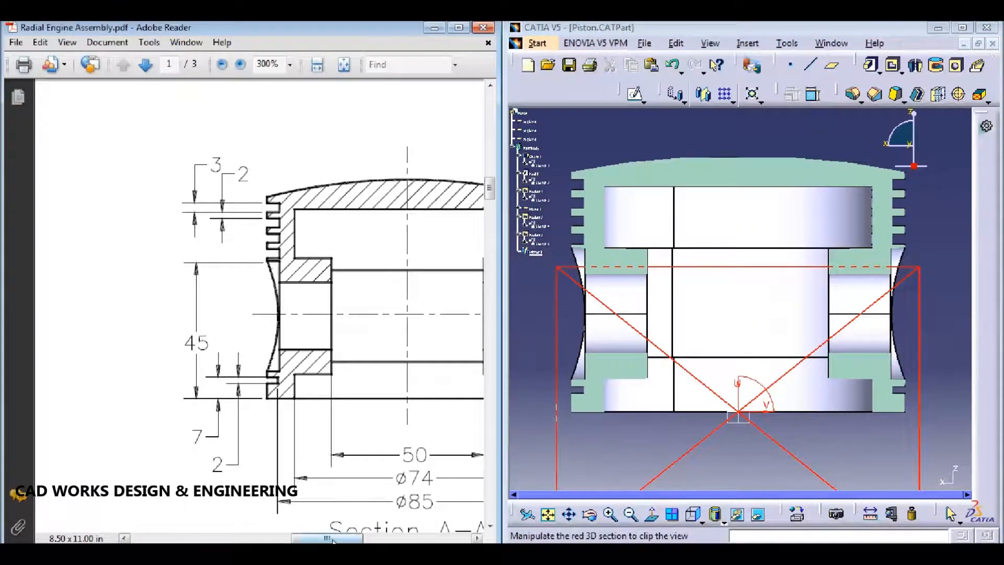
left_click_drag(333, 539, 355, 538)
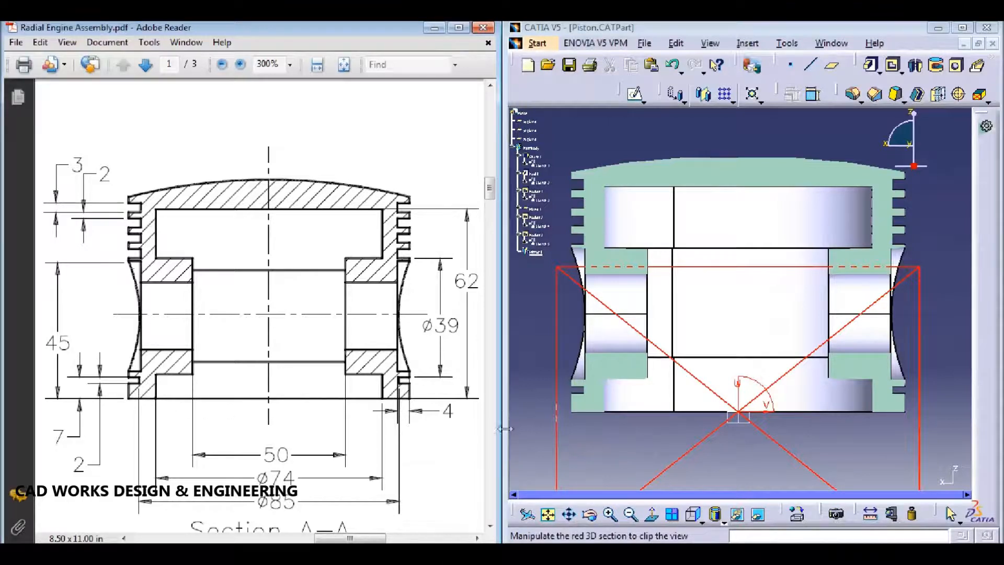
left_click(700, 520)
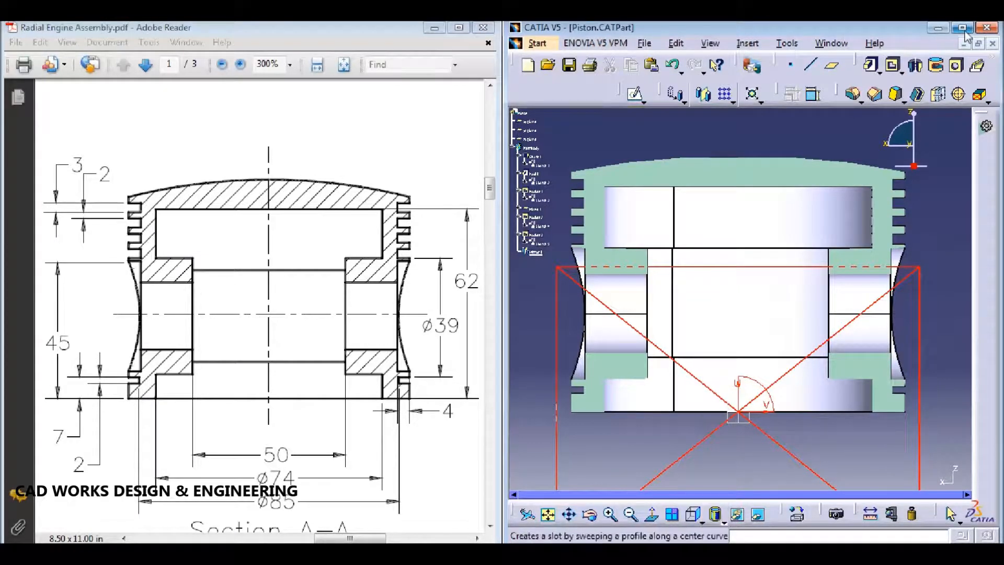
left_click(961, 28)
Step: Change Sketch.1's 30 mm cavity dimension to 24 mm and rebuild with the section cut back on
left_click(879, 520)
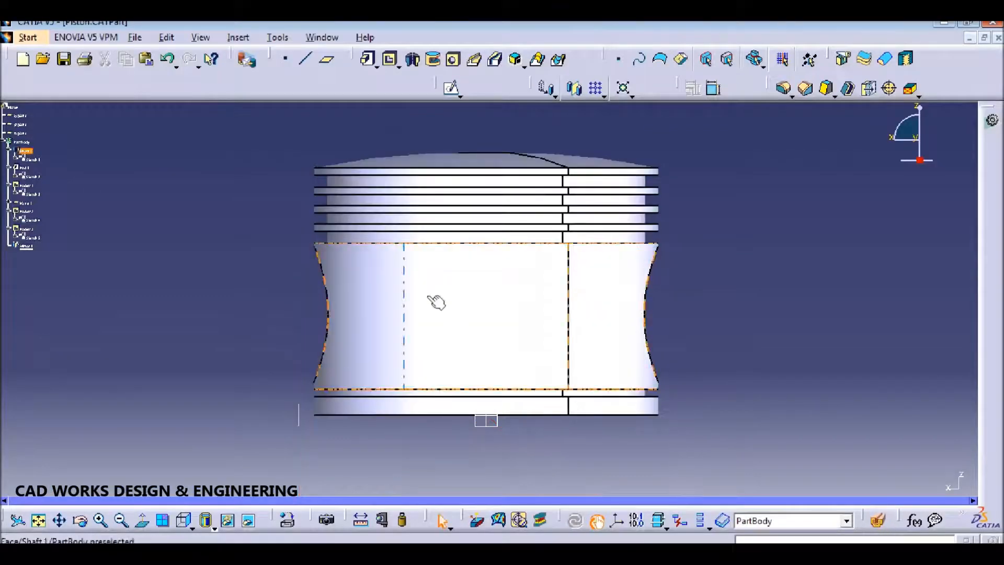
scroll(57, 173, "up", 8, "ctrl")
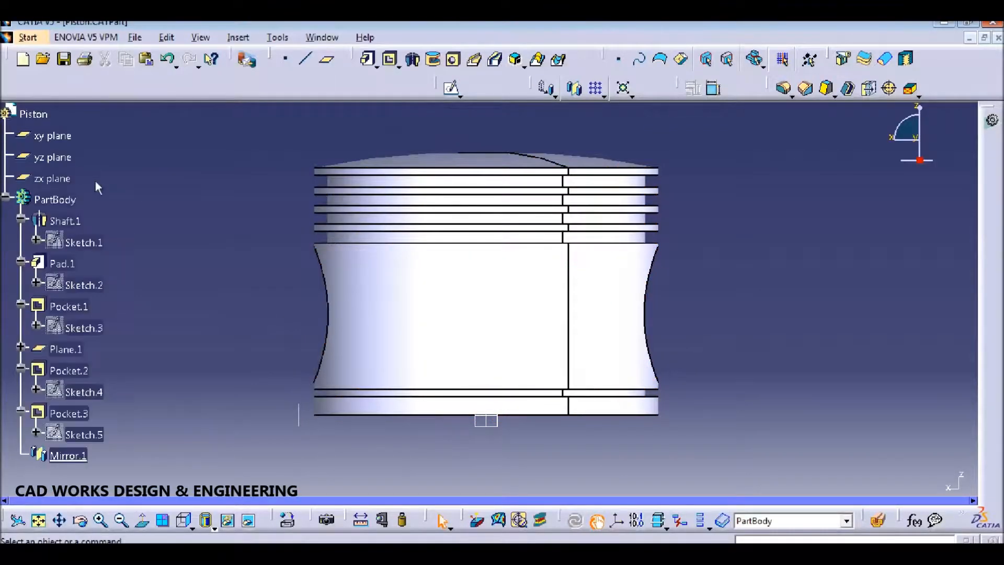
double_click(83, 242)
double_click(421, 286)
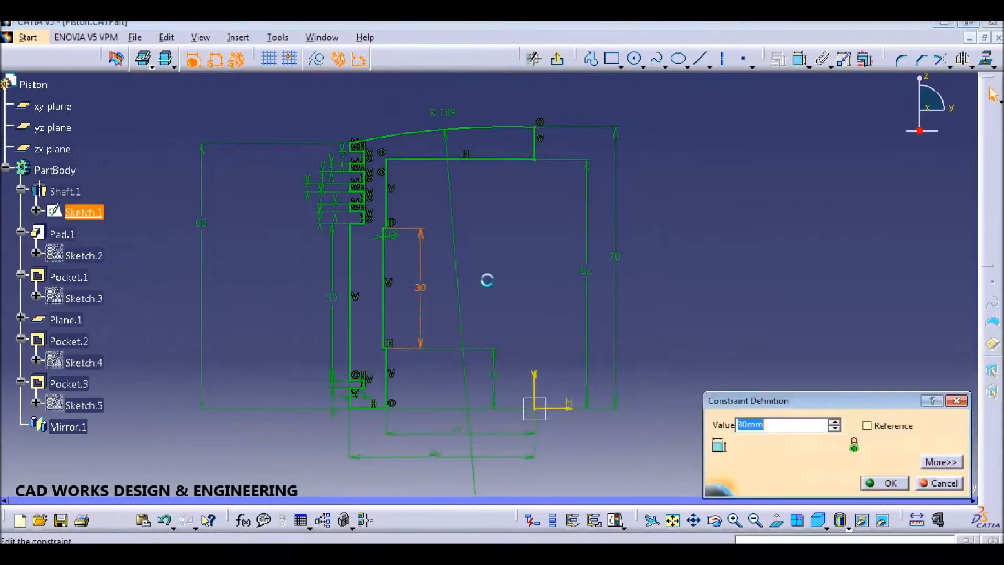
key("Return")
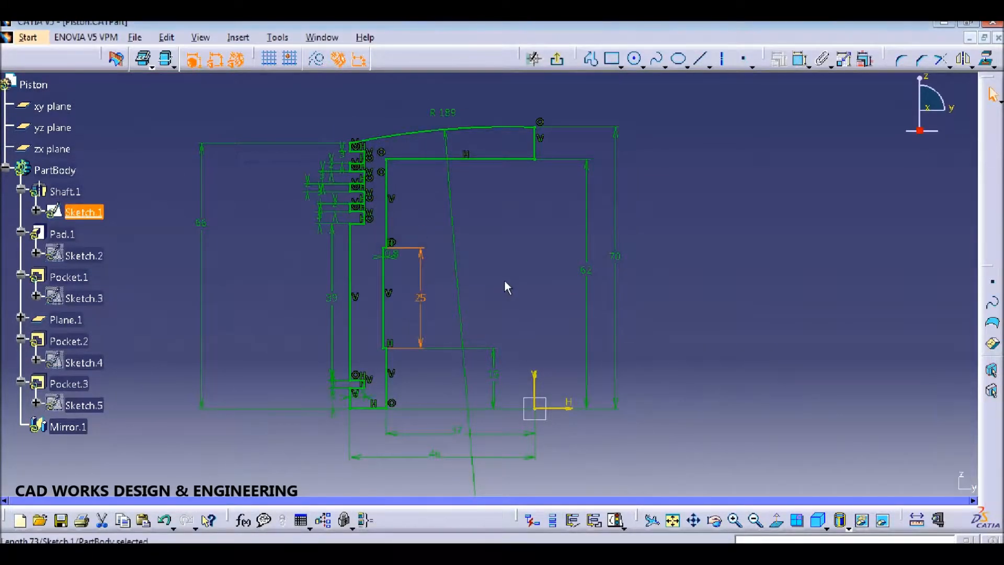
double_click(425, 298)
type("24")
key("Return")
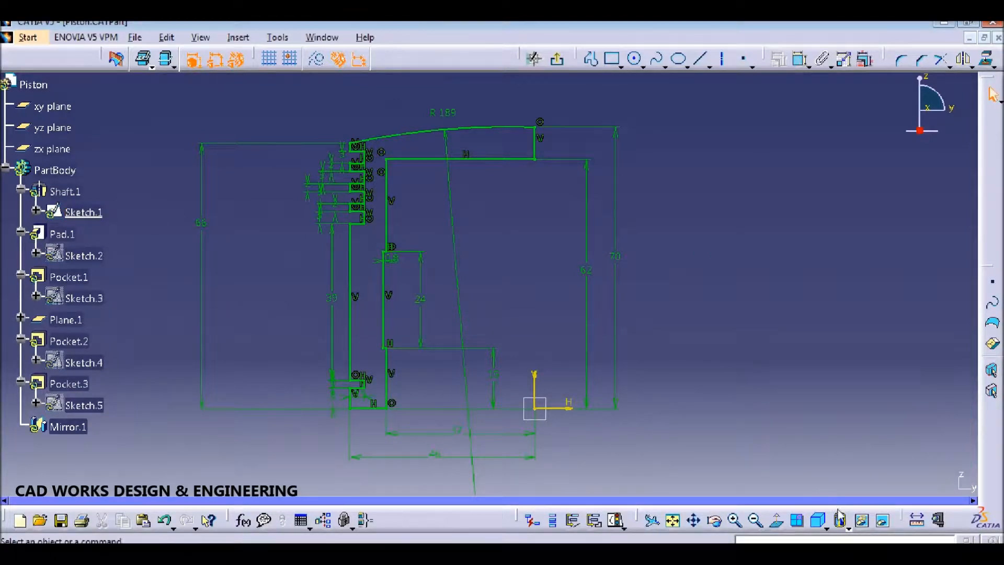
left_click(557, 59)
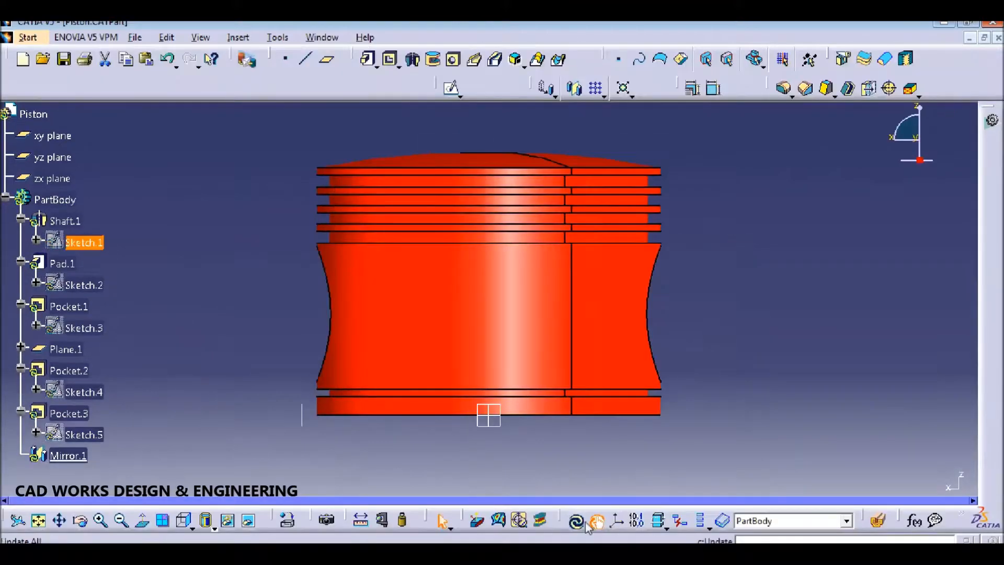
left_click(585, 523)
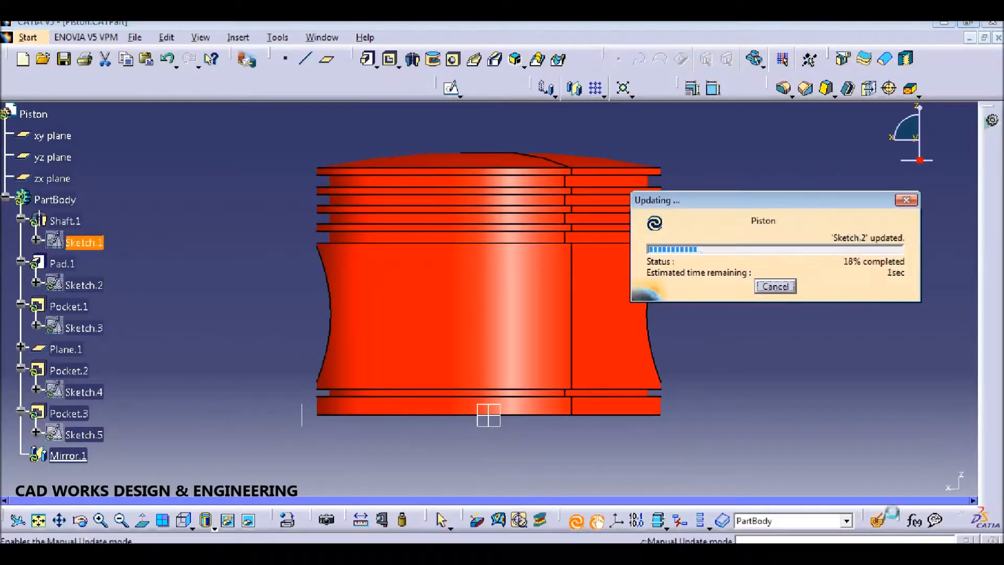
Step: Section the piston along the zx plane with CATIA restored beside the drawing
left_click(47, 180)
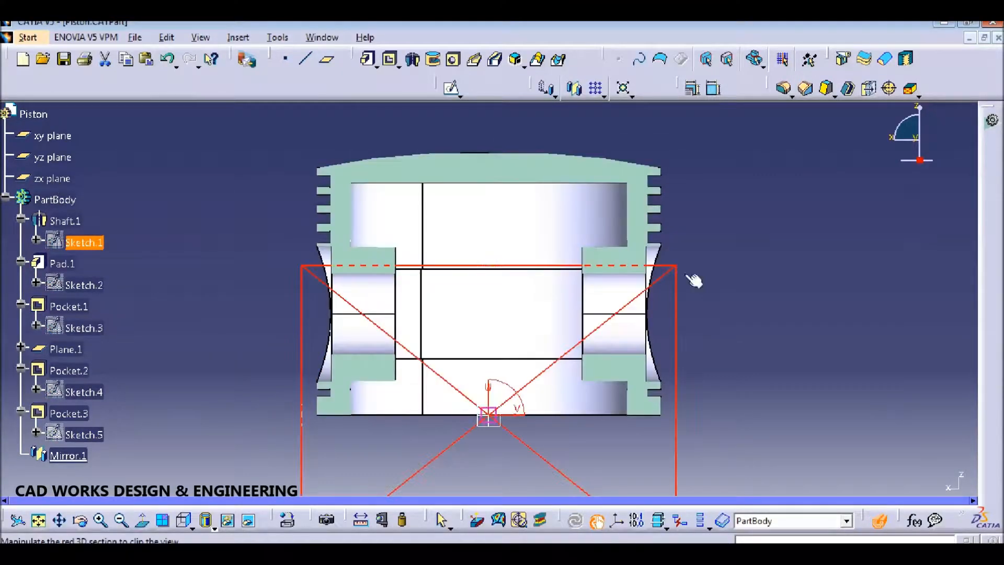
left_click(968, 23)
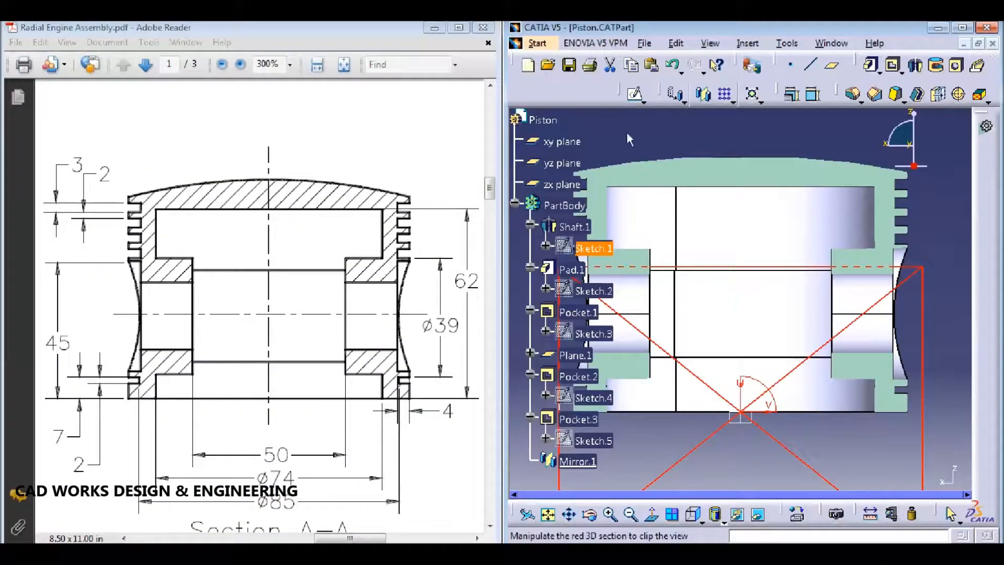
scroll(627, 133, "down", 5, "ctrl")
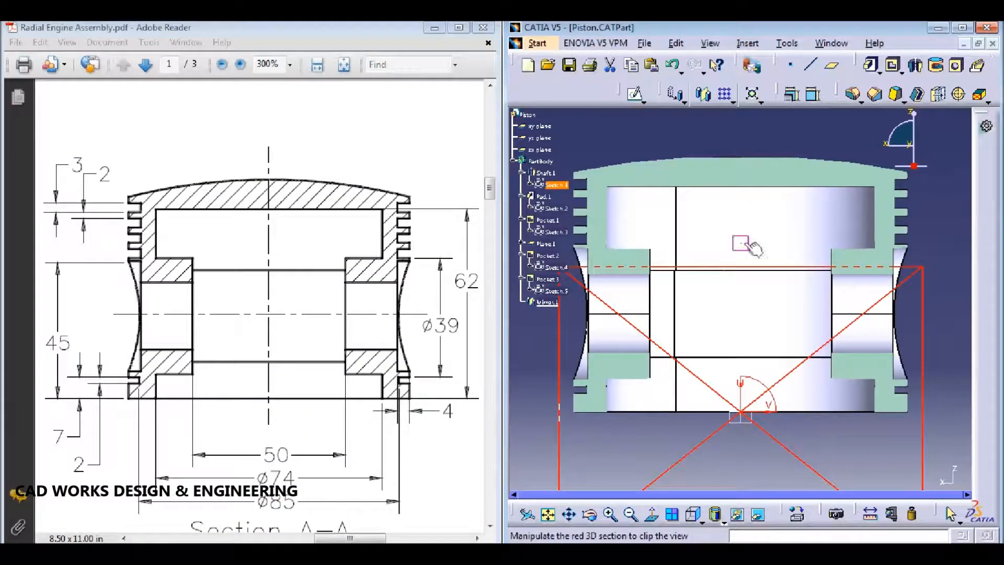
middle_click_drag(741, 242, 761, 245)
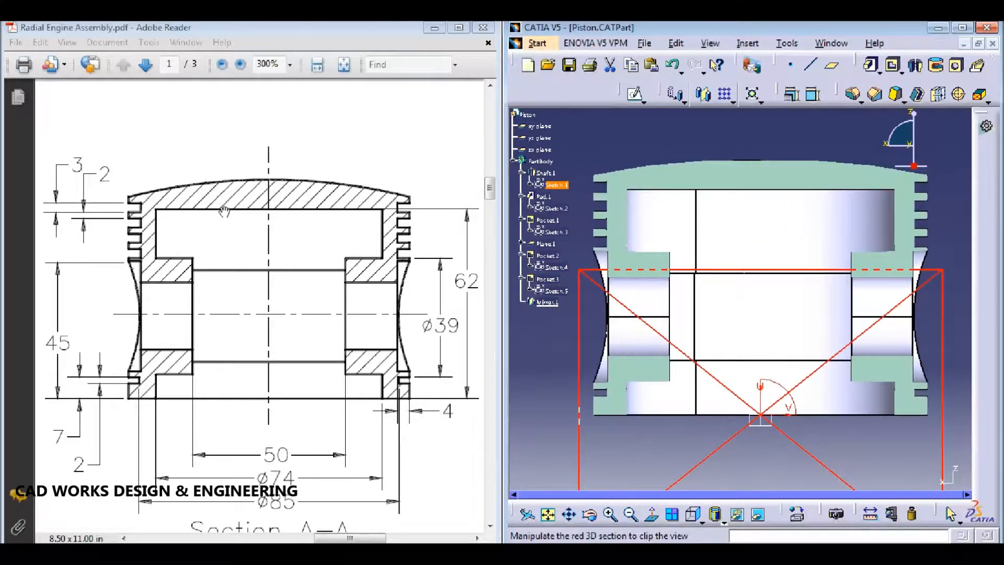
Step: Pan the PDF to the Ø92 end view and show the piston in Bottom View
left_click_drag(224, 211, 479, 397)
left_click_drag(276, 223, 478, 323)
left_click_drag(364, 219, 478, 268)
left_click_drag(375, 241, 375, 270)
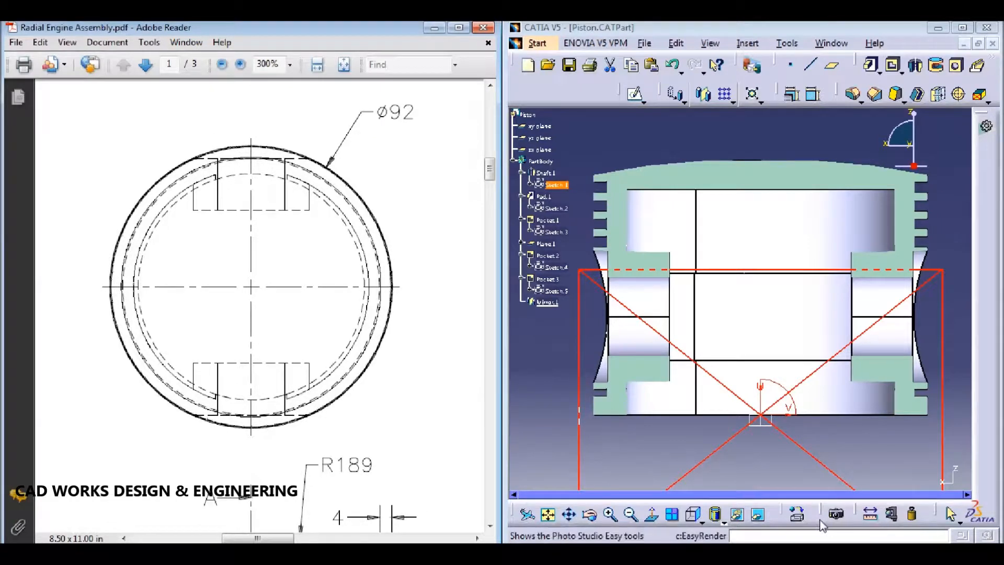
left_click(701, 520)
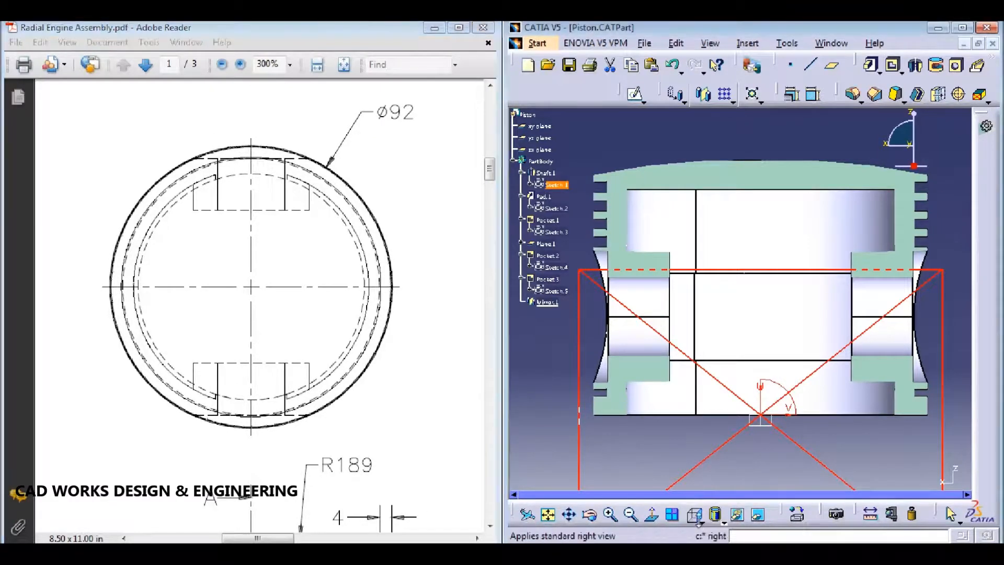
left_click(714, 517)
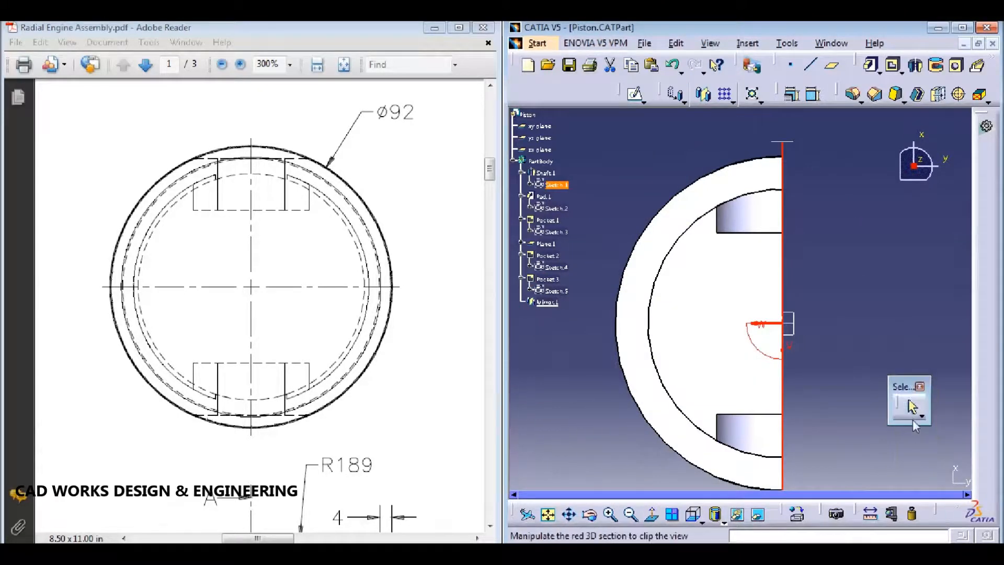
Step: Redock the Analysis and Knowledge toolbars back into the docked tool area
left_click_drag(940, 518, 874, 439)
left_click_drag(819, 79, 816, 81)
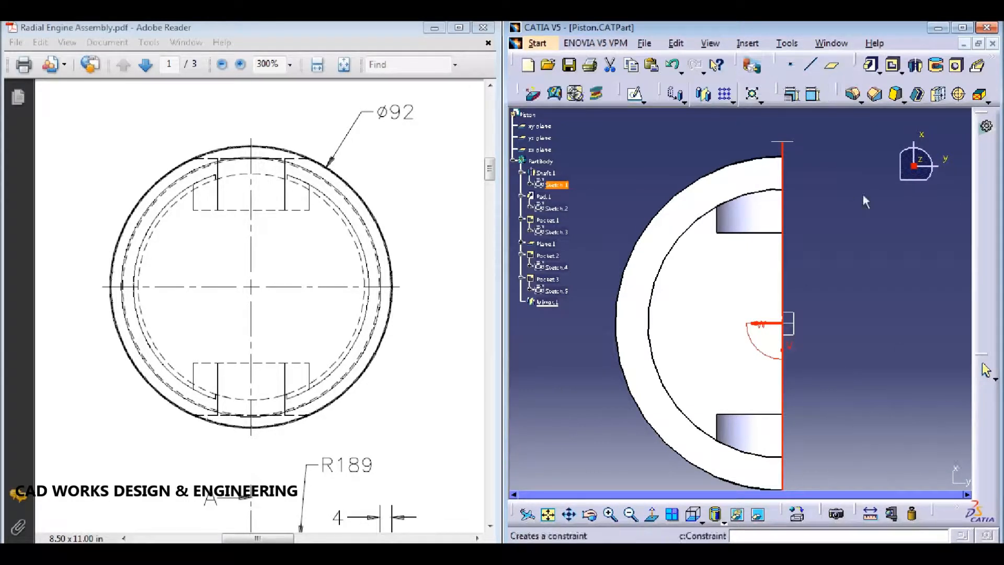
left_click_drag(933, 511, 878, 442)
left_click_drag(966, 425, 943, 417)
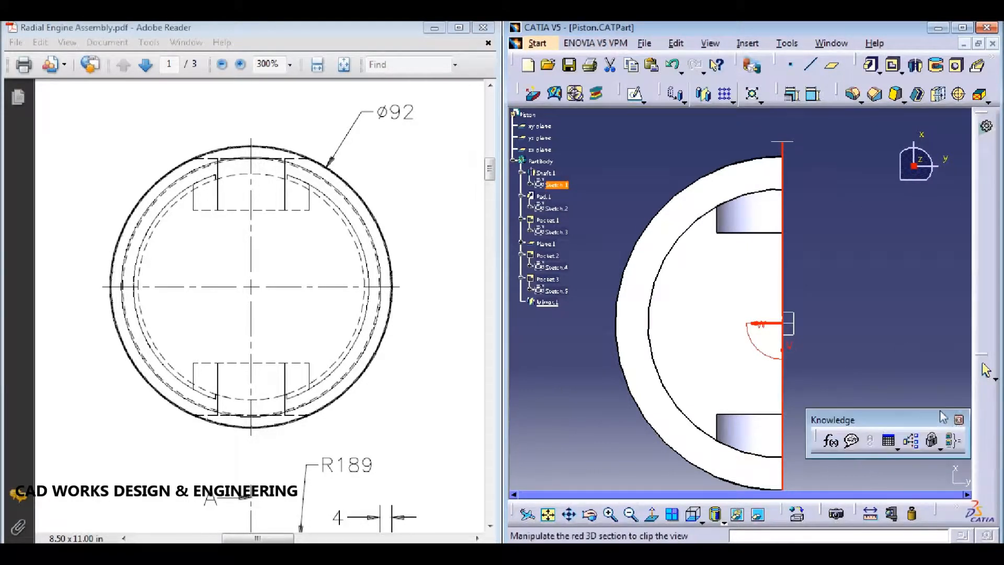
left_click(959, 419)
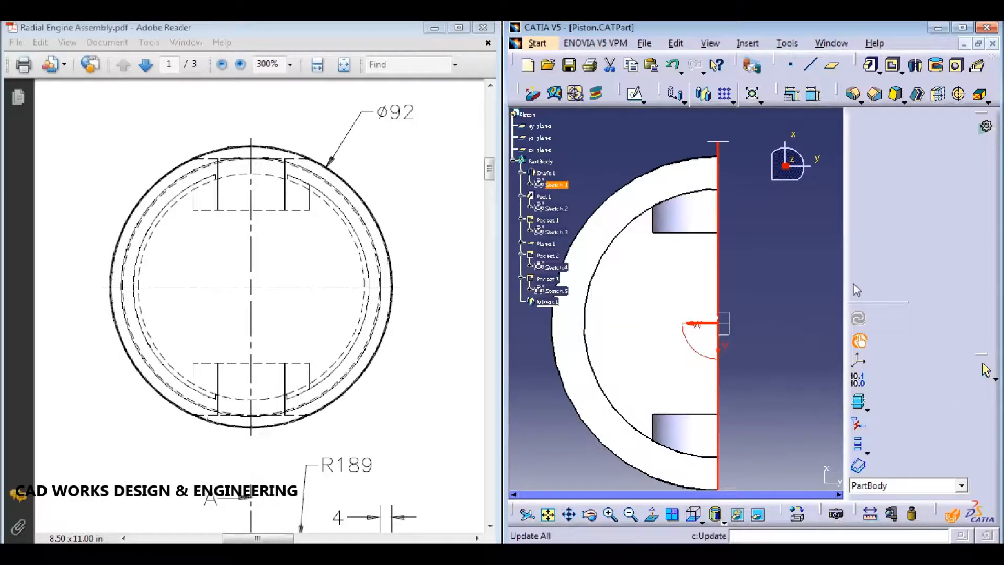
left_click_drag(853, 305, 632, 269)
left_click_drag(738, 258, 836, 523)
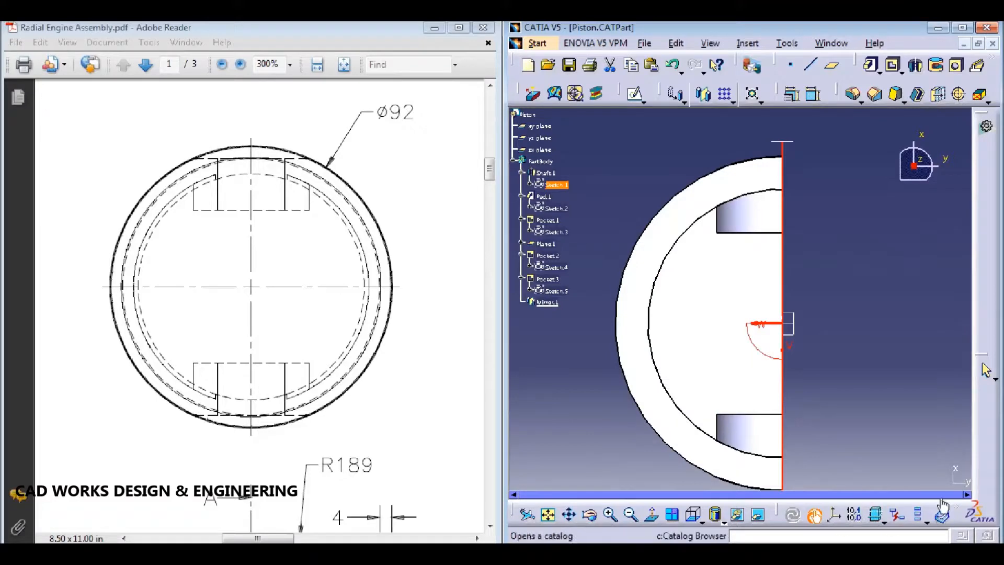
Step: Maximize CATIA, turn off Dynamic Sectioning, and show the whole piston in isometric view
left_click(962, 27)
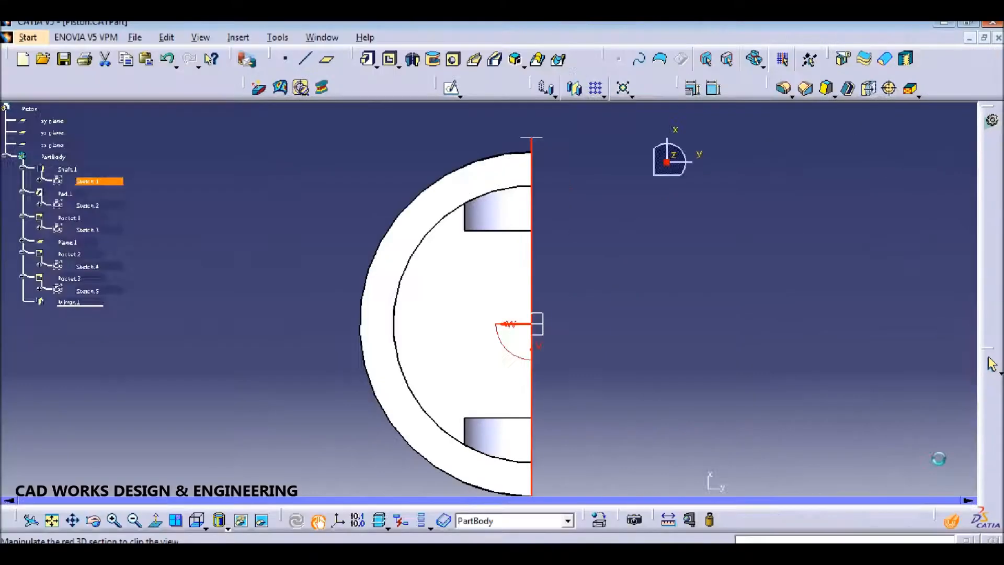
left_click(951, 521)
left_click(725, 256)
middle_click_drag(648, 301, 549, 408)
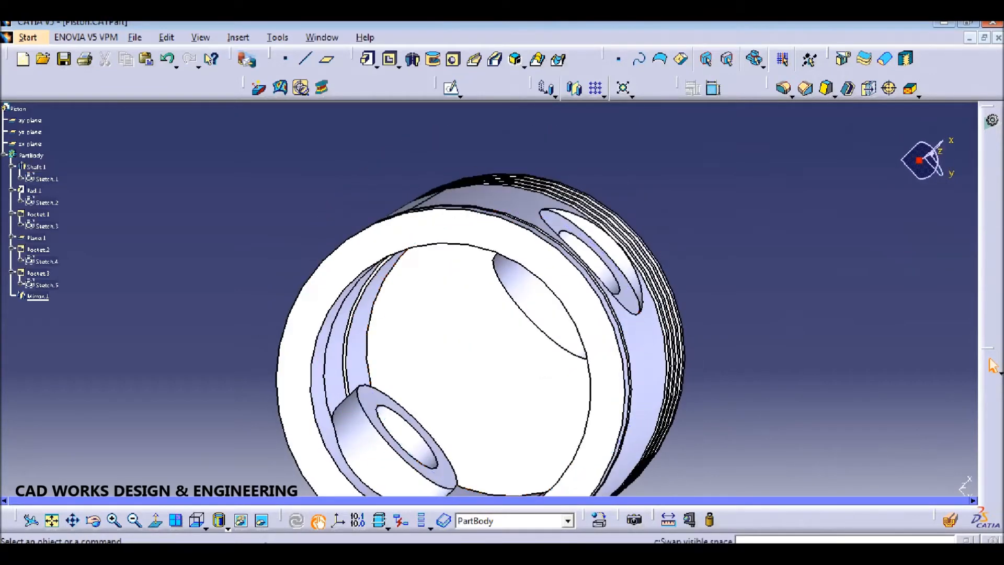
left_click(205, 528)
left_click(216, 390)
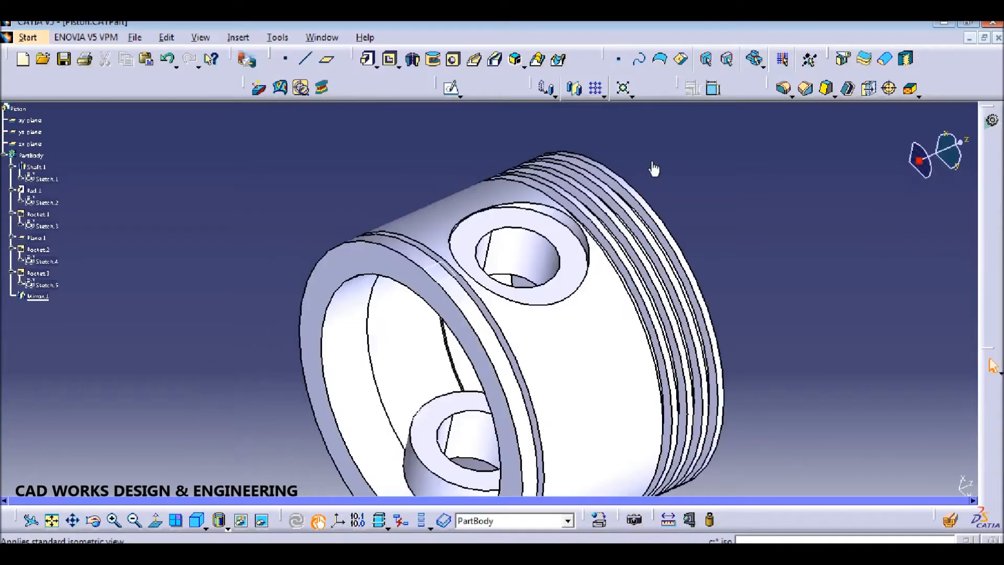